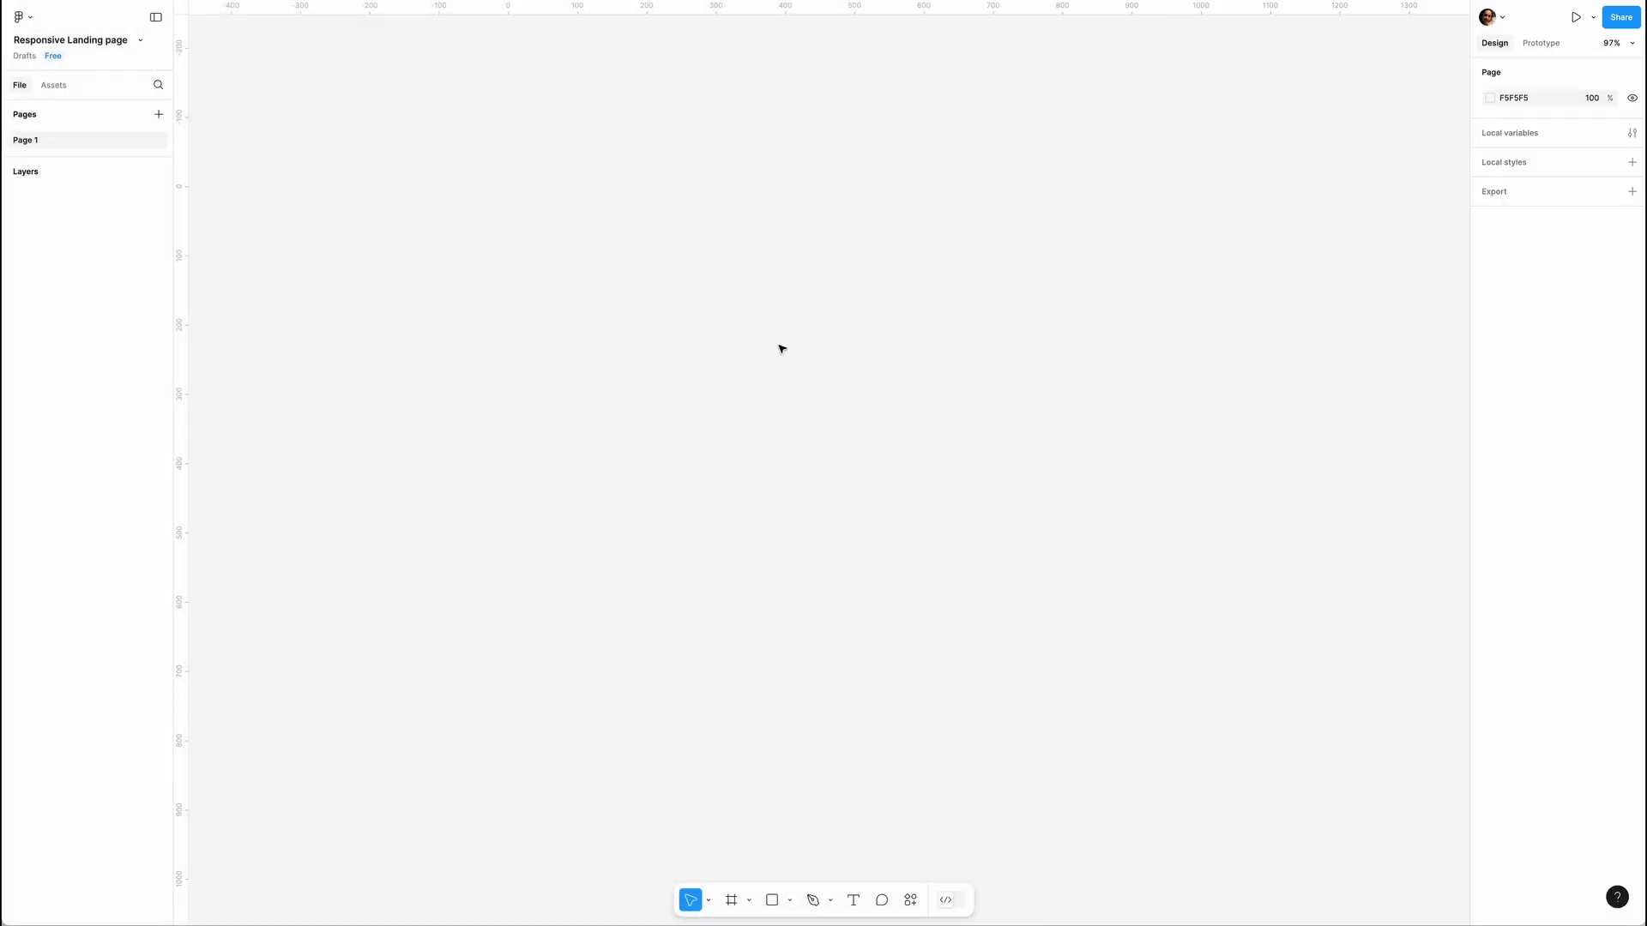
# Draw a 944×371 frame and, below it, an auto-height Lorem ipsum paragraph wrapped in auto layout.
pyautogui.press('f')
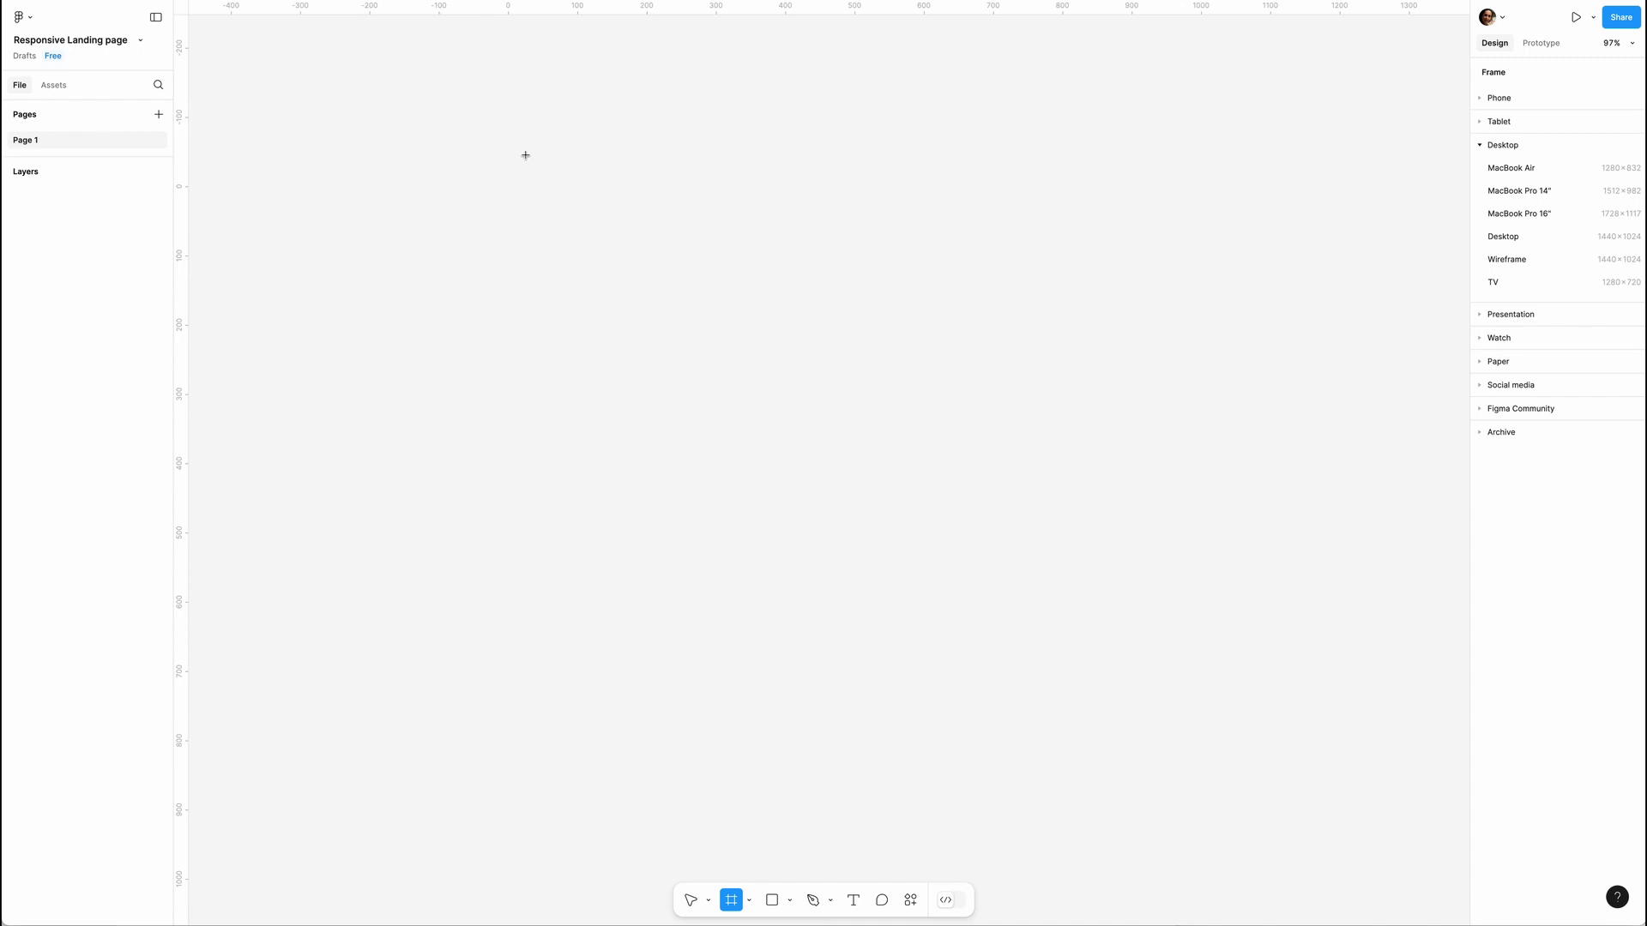
pyautogui.moveTo(533, 159); pyautogui.dragTo(1186, 418)
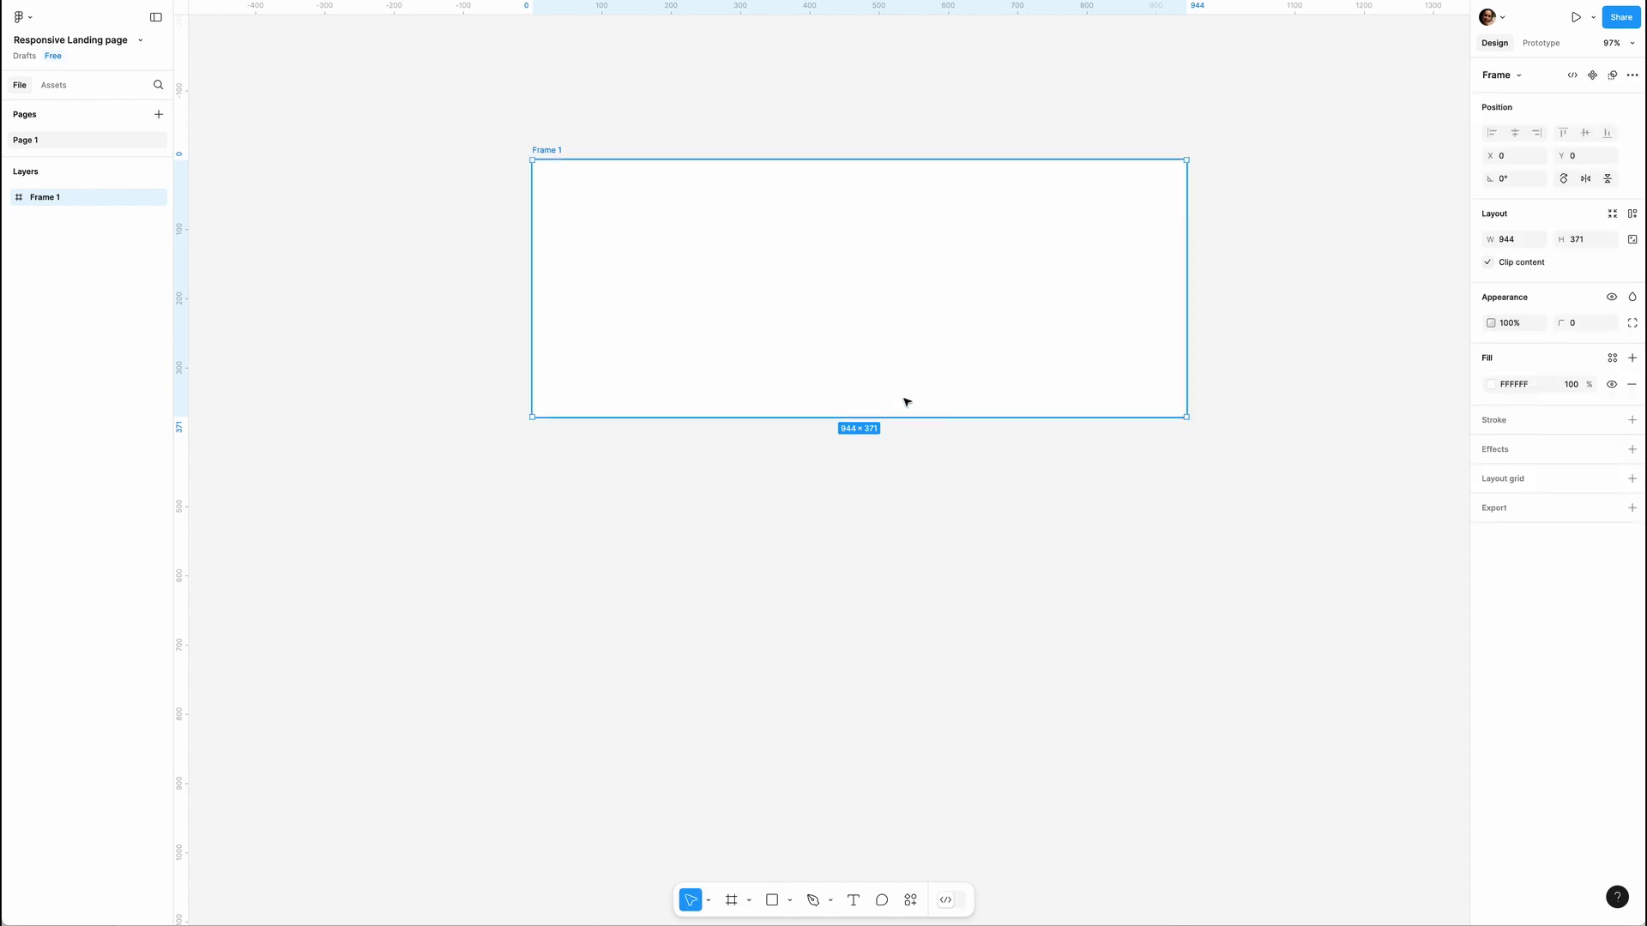
pyautogui.press('t')
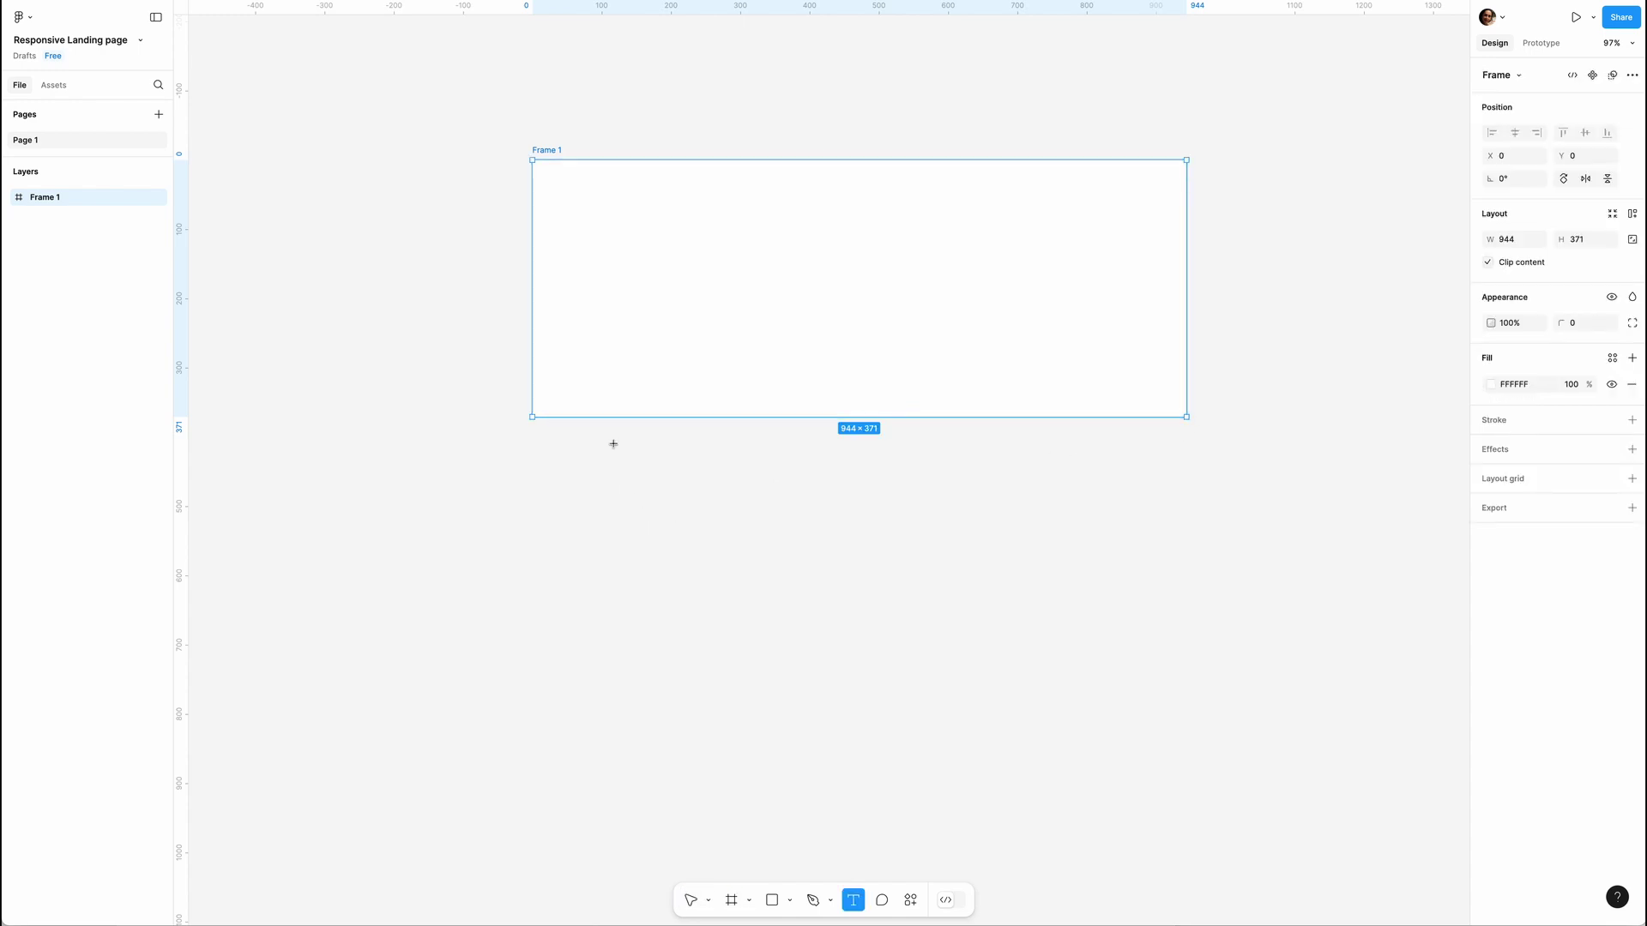
pyautogui.press('Escape')
pyautogui.moveTo(540, 456); pyautogui.dragTo(1151, 636)
pyautogui.hotkey('ctrl', 'v')
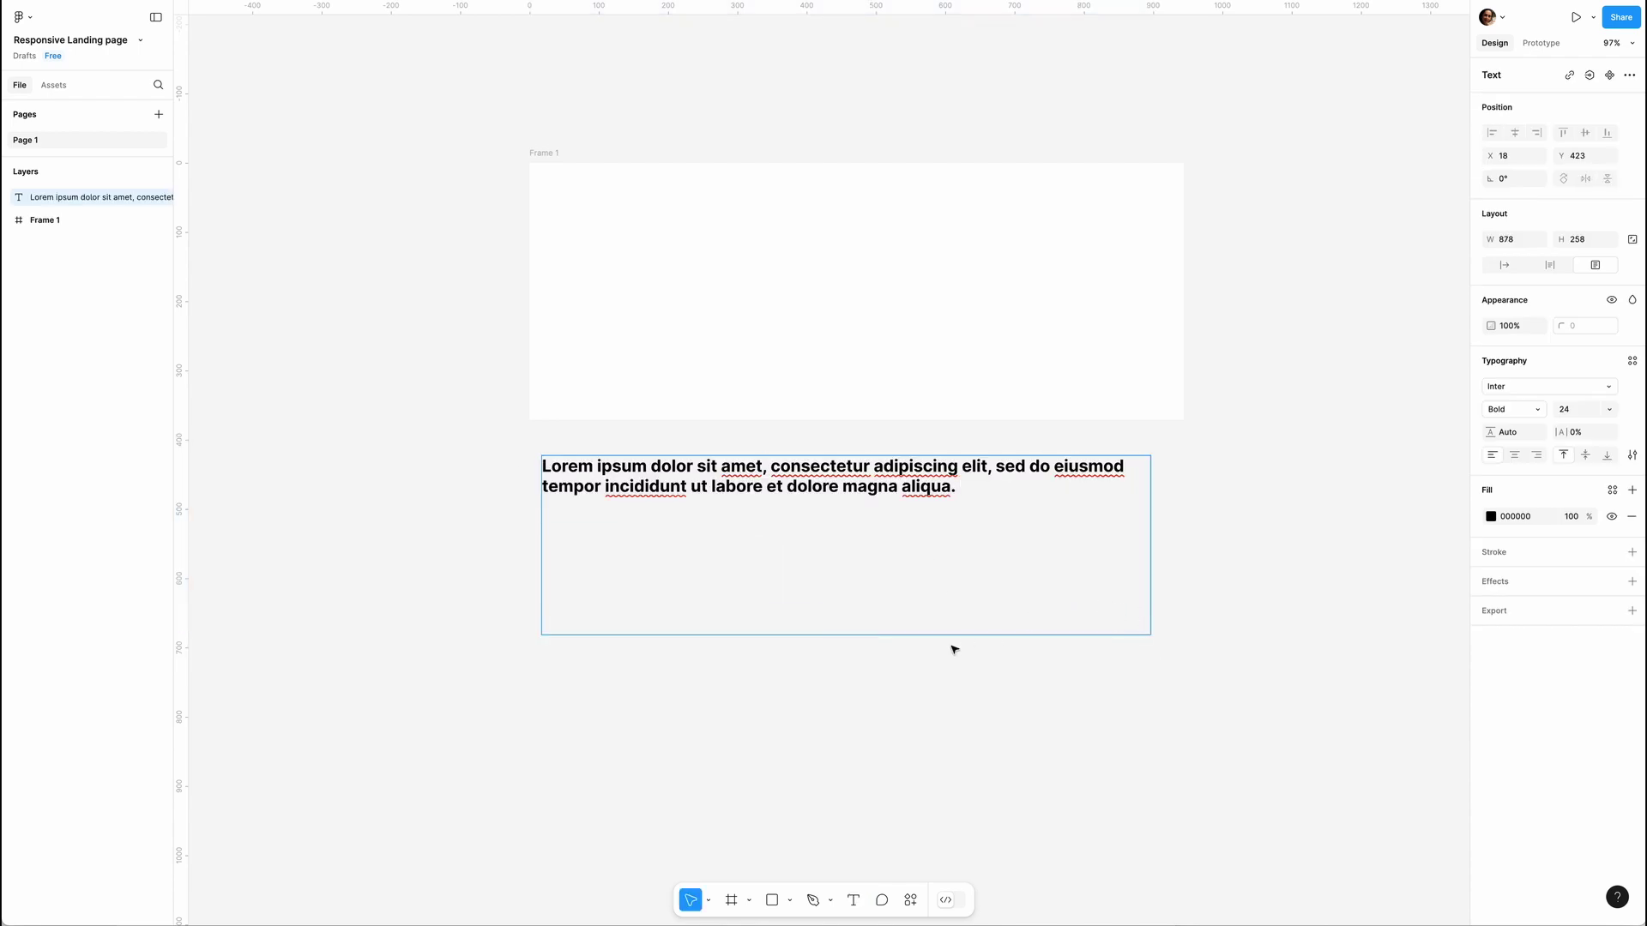
pyautogui.press('Escape')
pyautogui.doubleClick(950, 635)
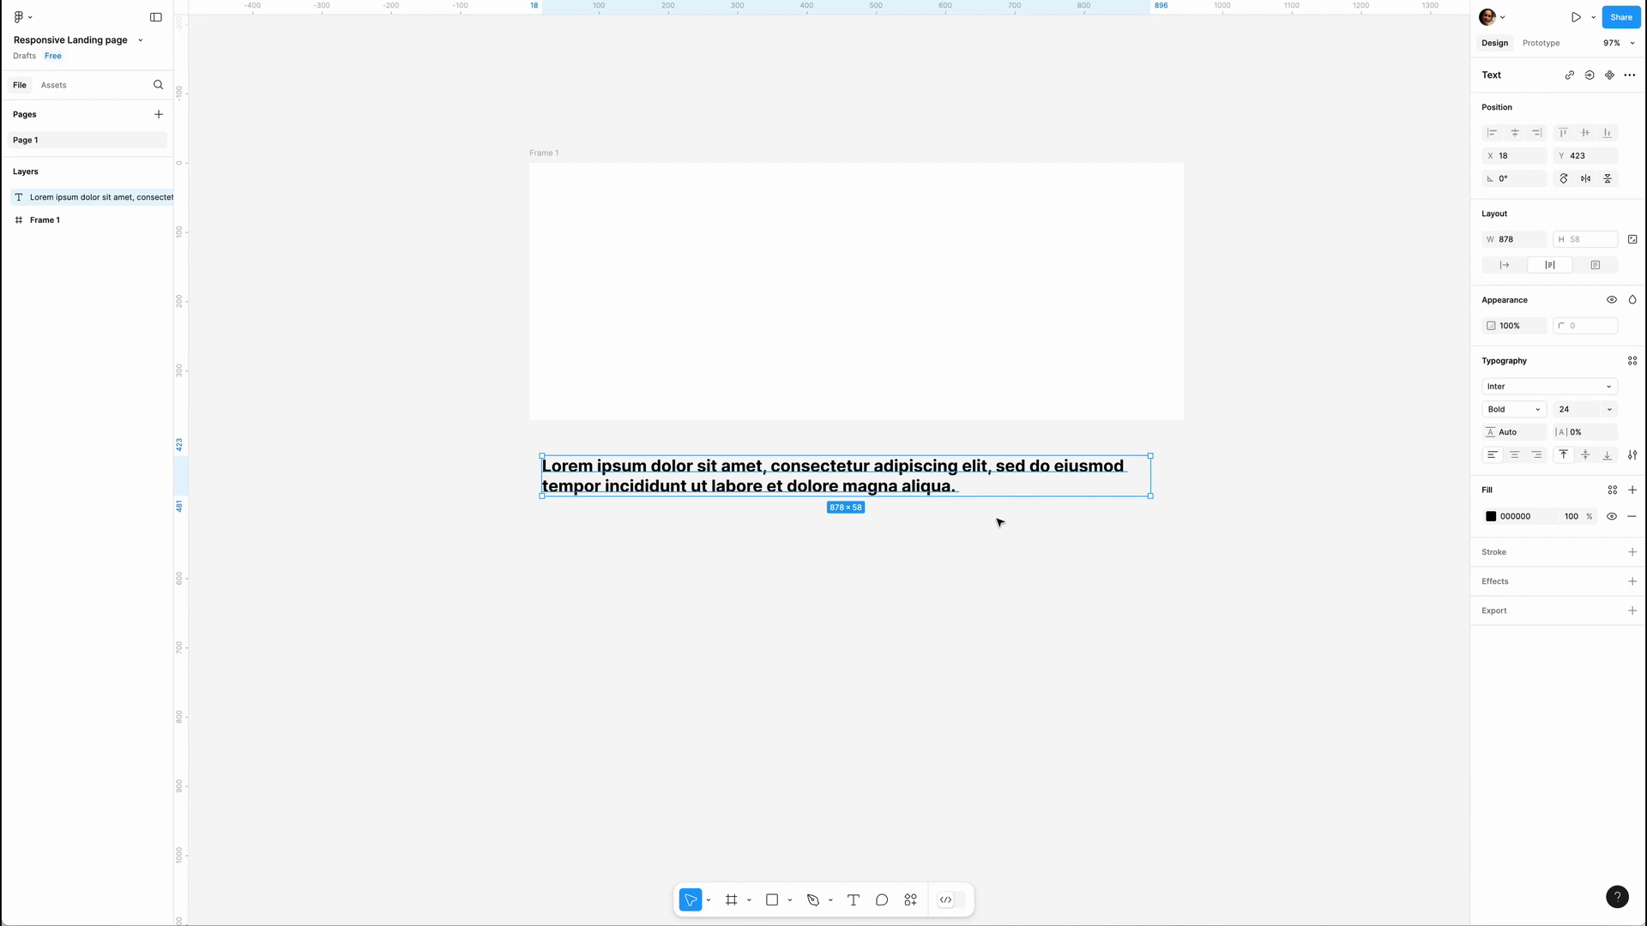
pyautogui.hotkey('shift', 'a')
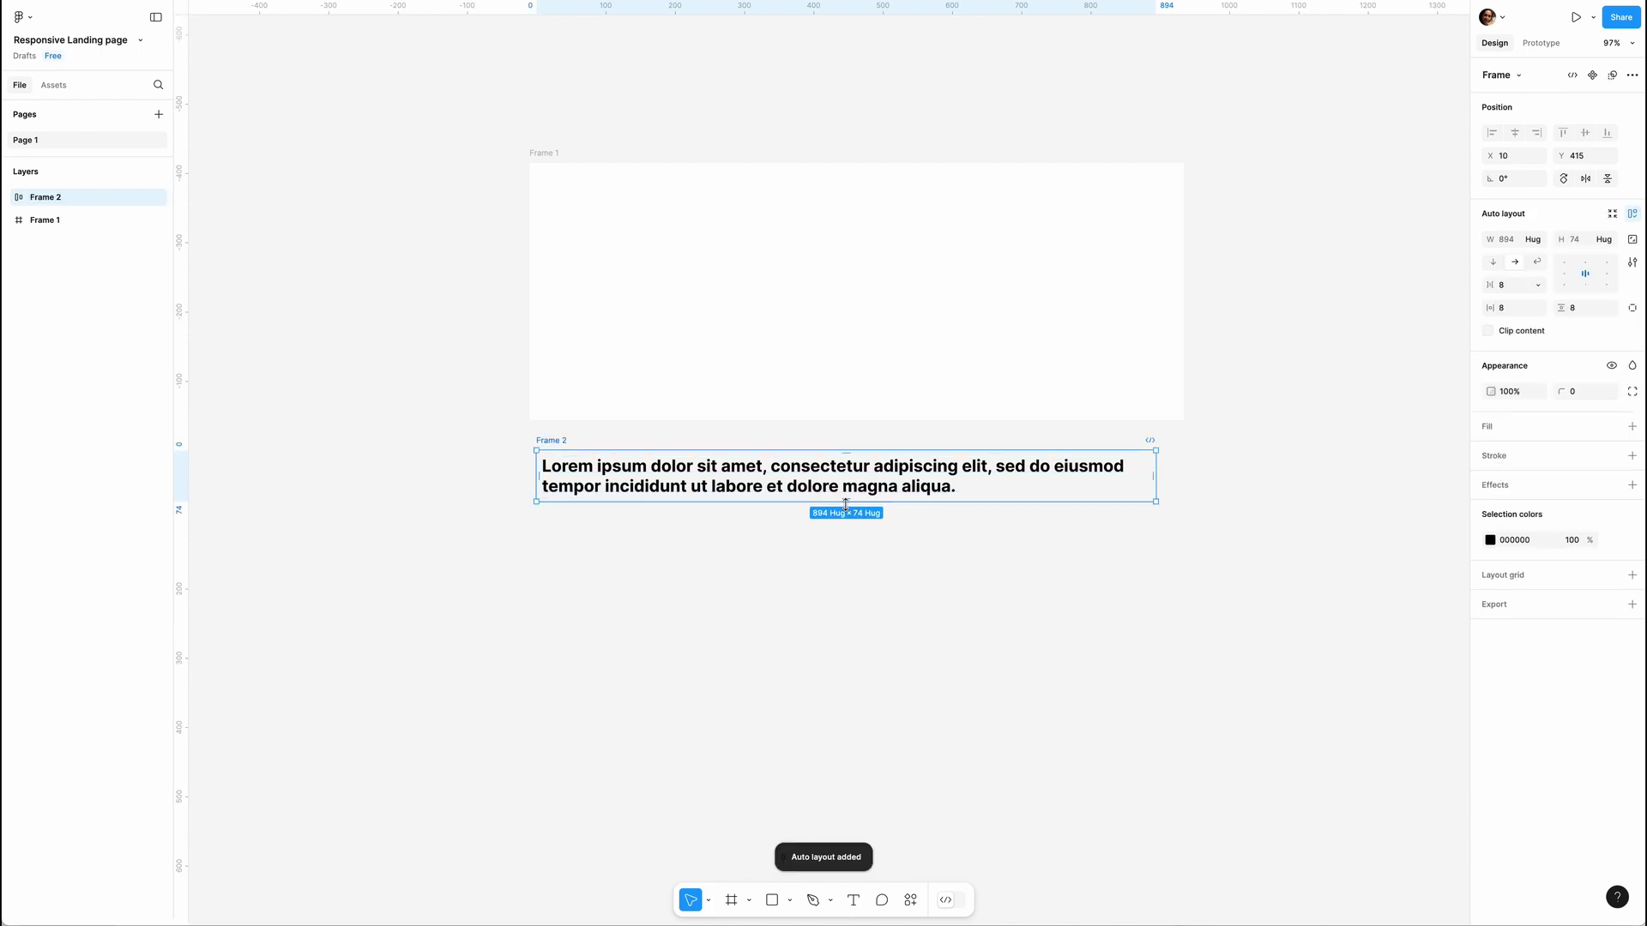
# Give Frame 2 a white fill, 105 height, 19 left padding and a narrower 818 fixed width.
pyautogui.click(1634, 428)
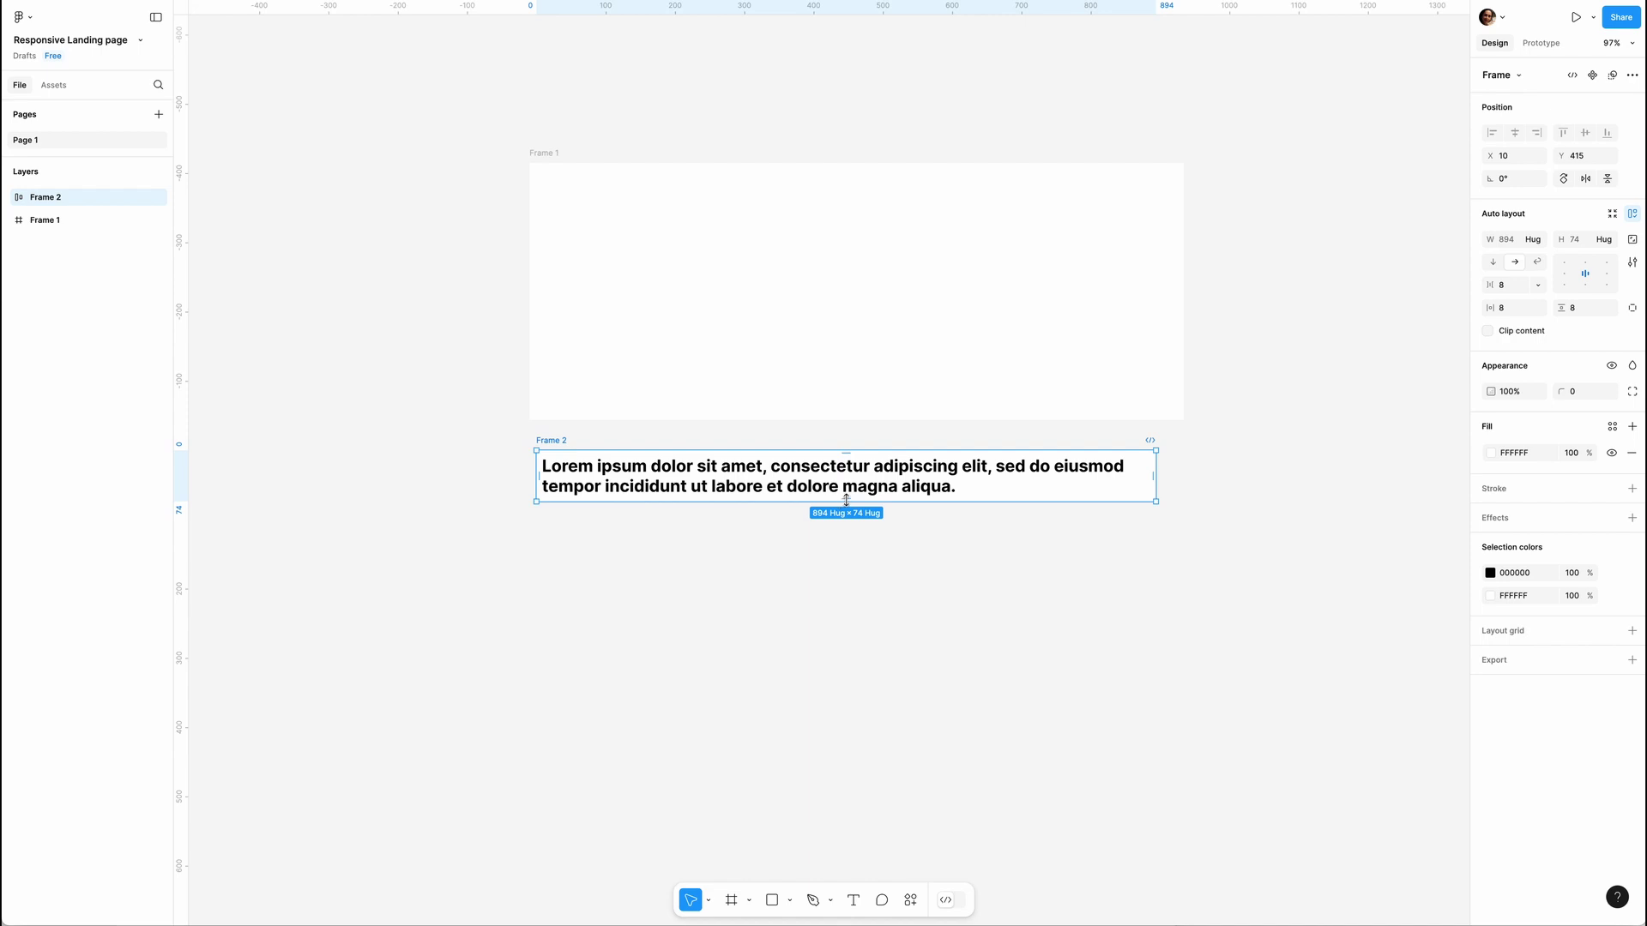
pyautogui.moveTo(847, 500); pyautogui.dragTo(846, 522)
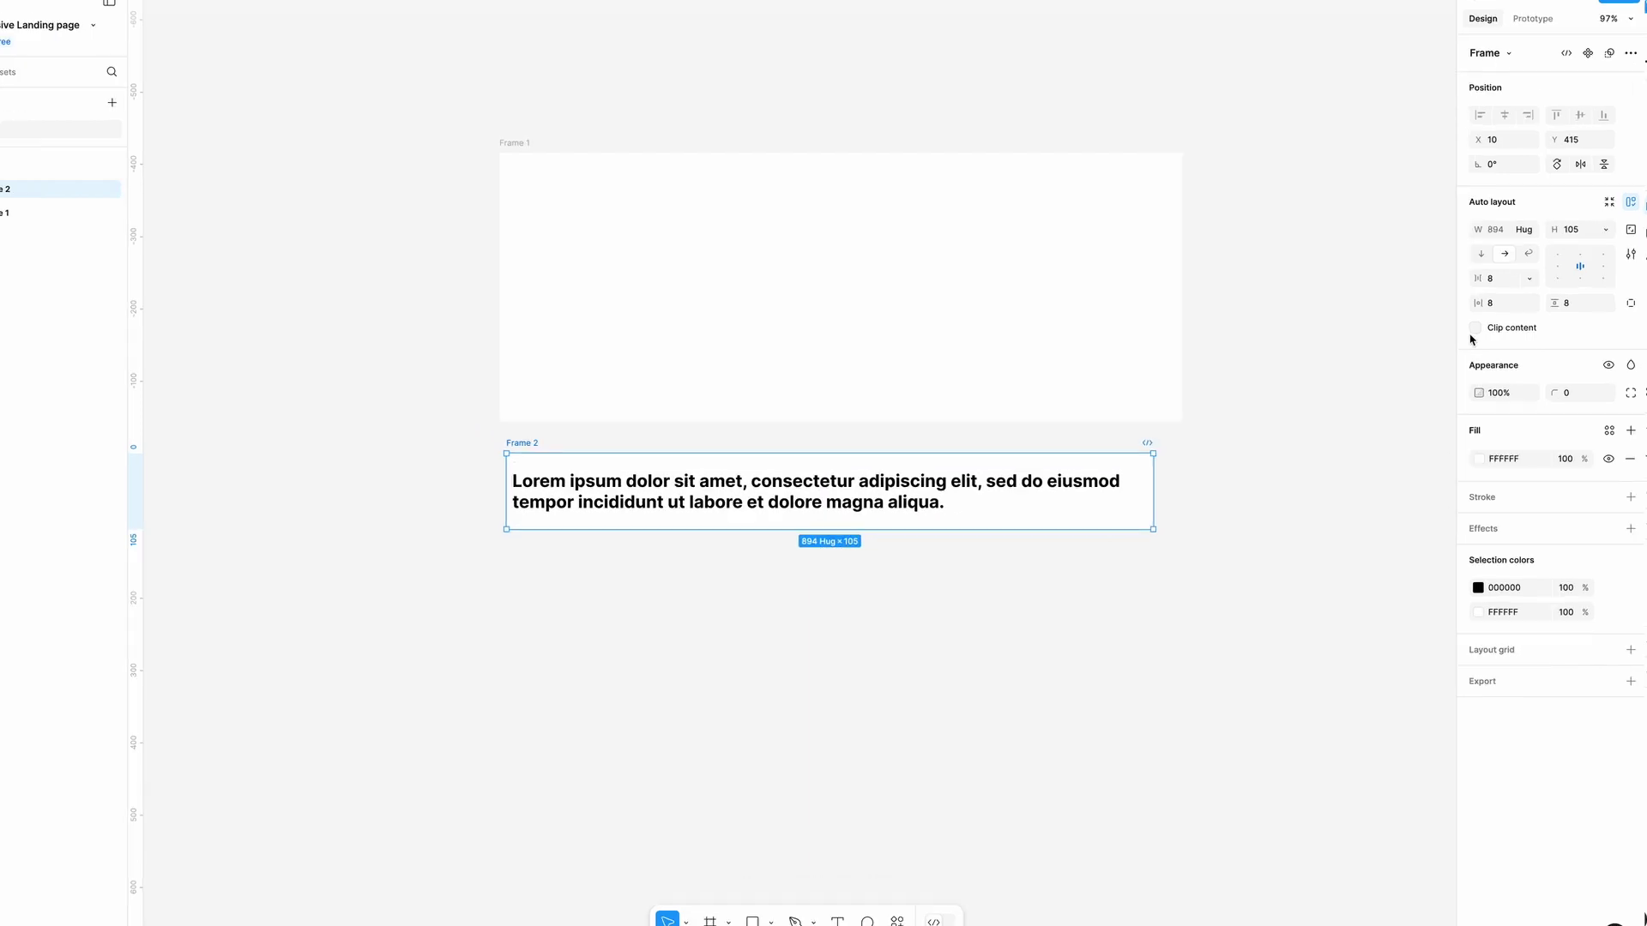
pyautogui.click(1631, 306)
pyautogui.moveTo(1493, 309); pyautogui.dragTo(1496, 310)
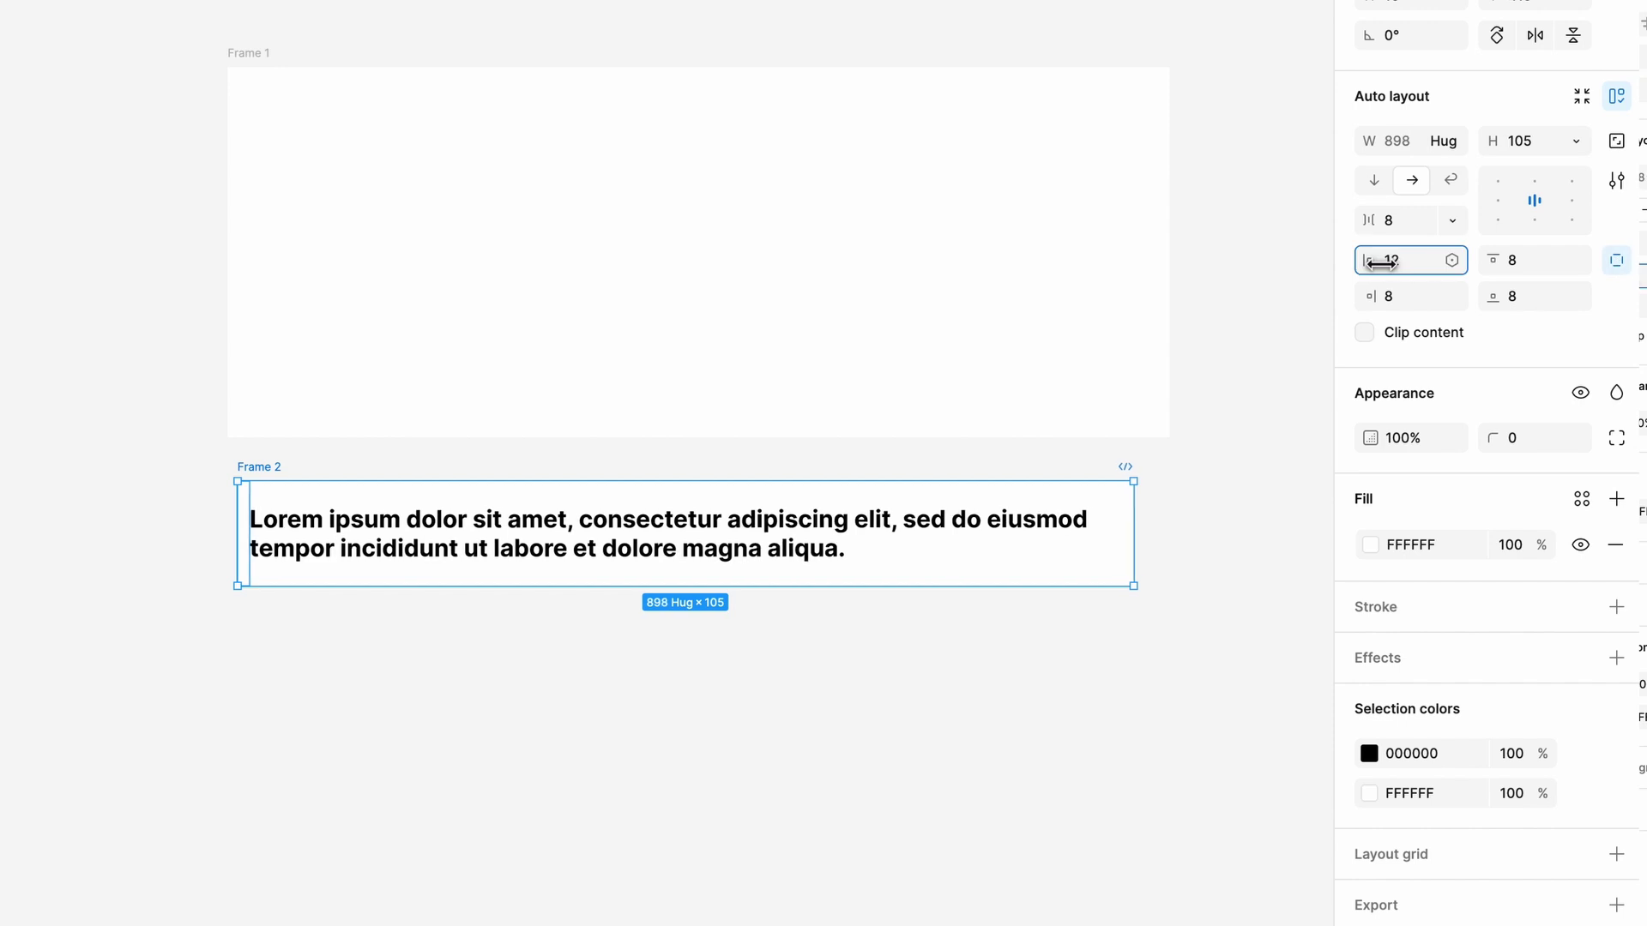
pyautogui.moveTo(1380, 263)
pyautogui.mouseDown()
pyautogui.moveTo(1414, 263)
pyautogui.moveTo(1399, 262)
pyautogui.mouseUp()
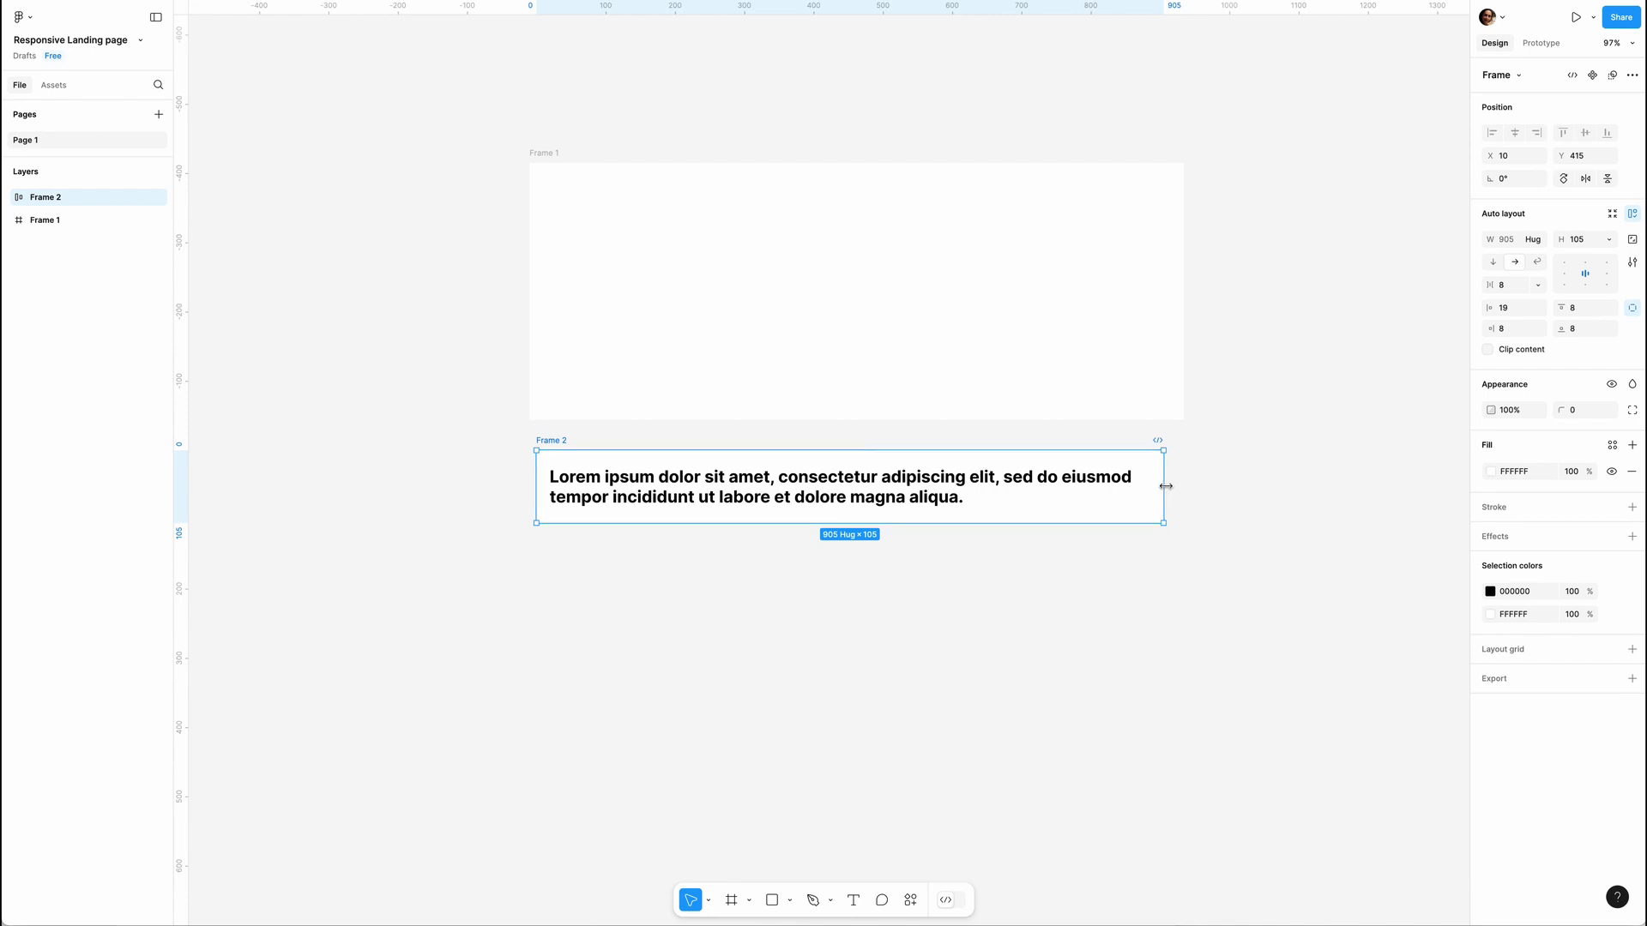
pyautogui.moveTo(1163, 487); pyautogui.dragTo(1102, 487)
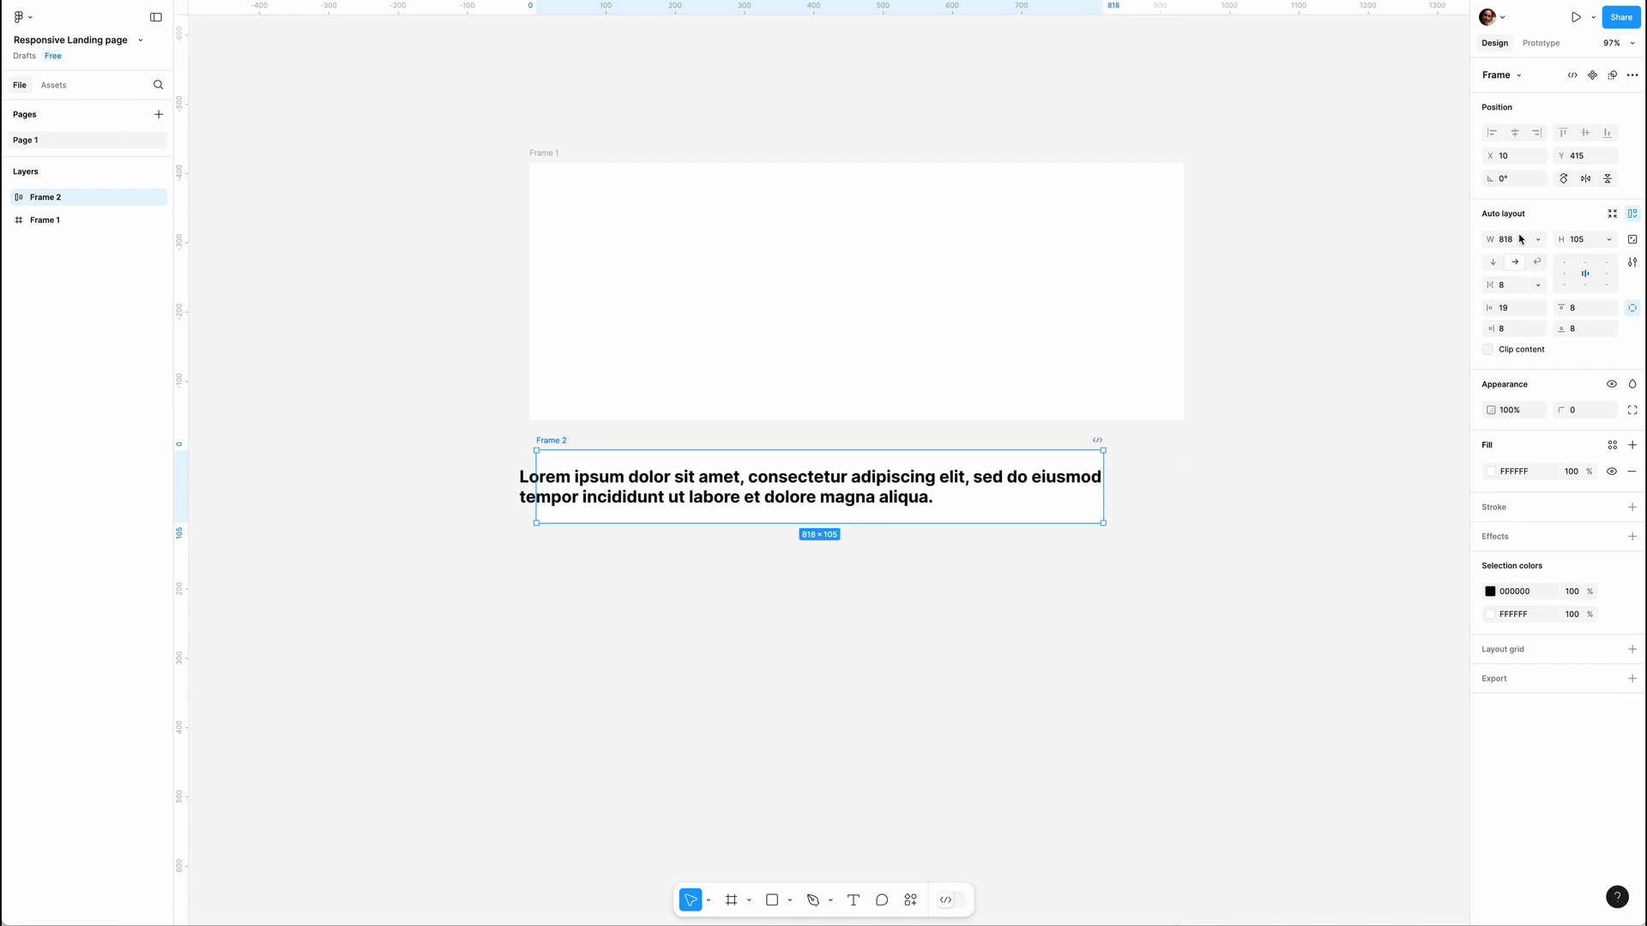
# Set Frame 2 to hug width and the paragraph to fill container, then narrow Frame 2 to 765.
pyautogui.click(1538, 241)
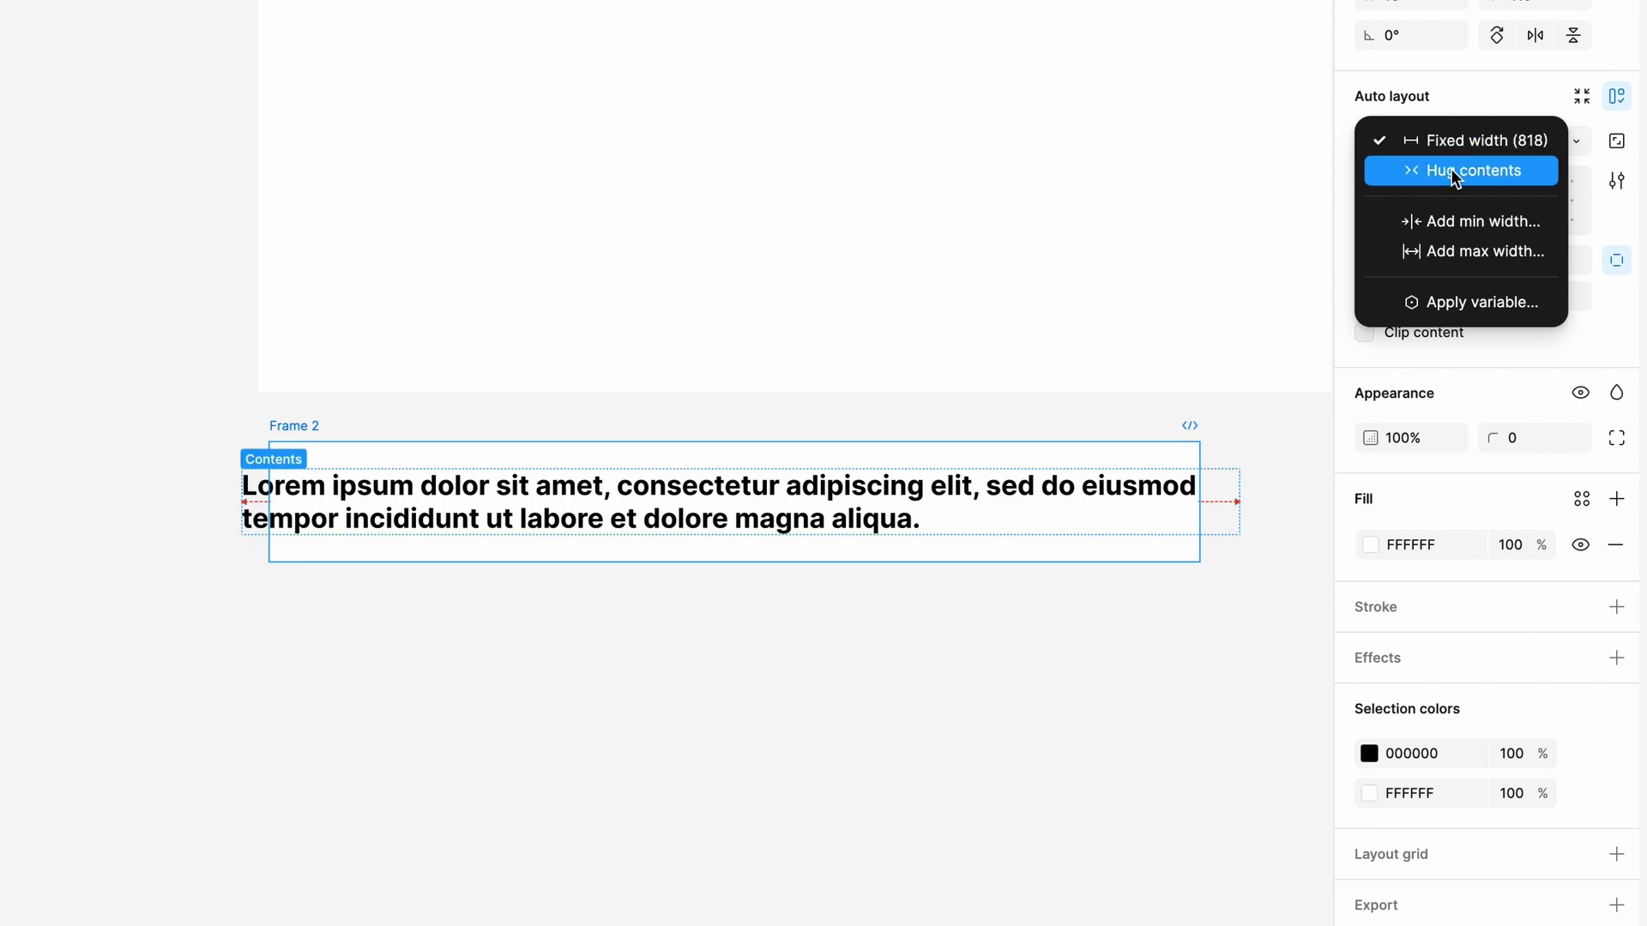
pyautogui.click(1455, 178)
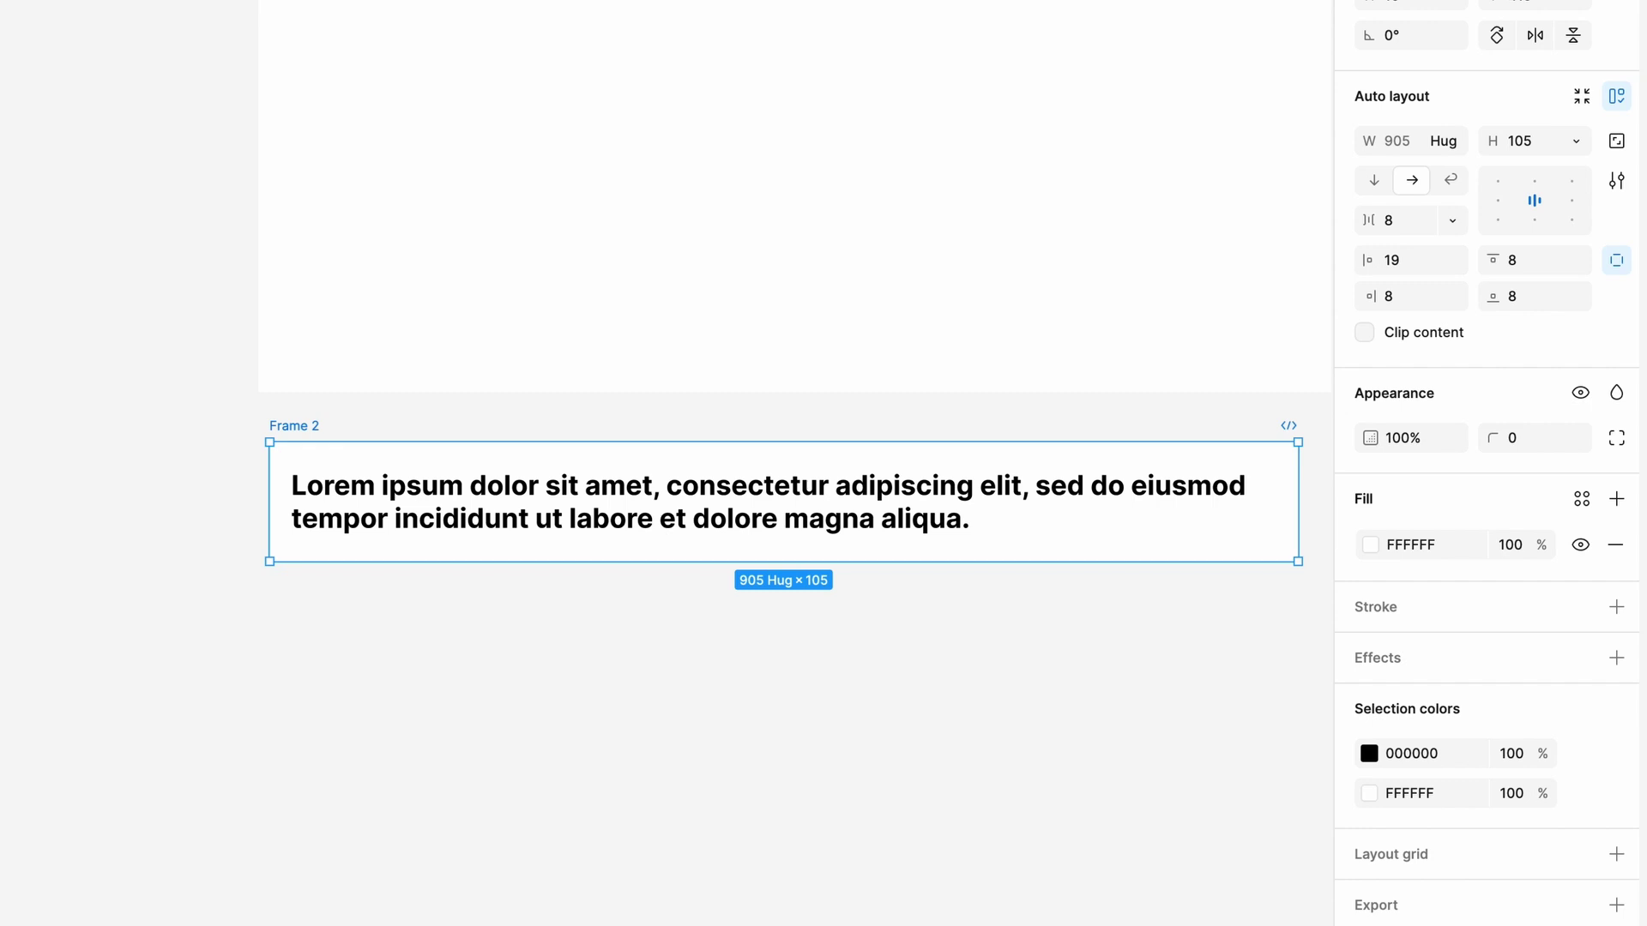
pyautogui.click(1286, 514)
pyautogui.click(1458, 141)
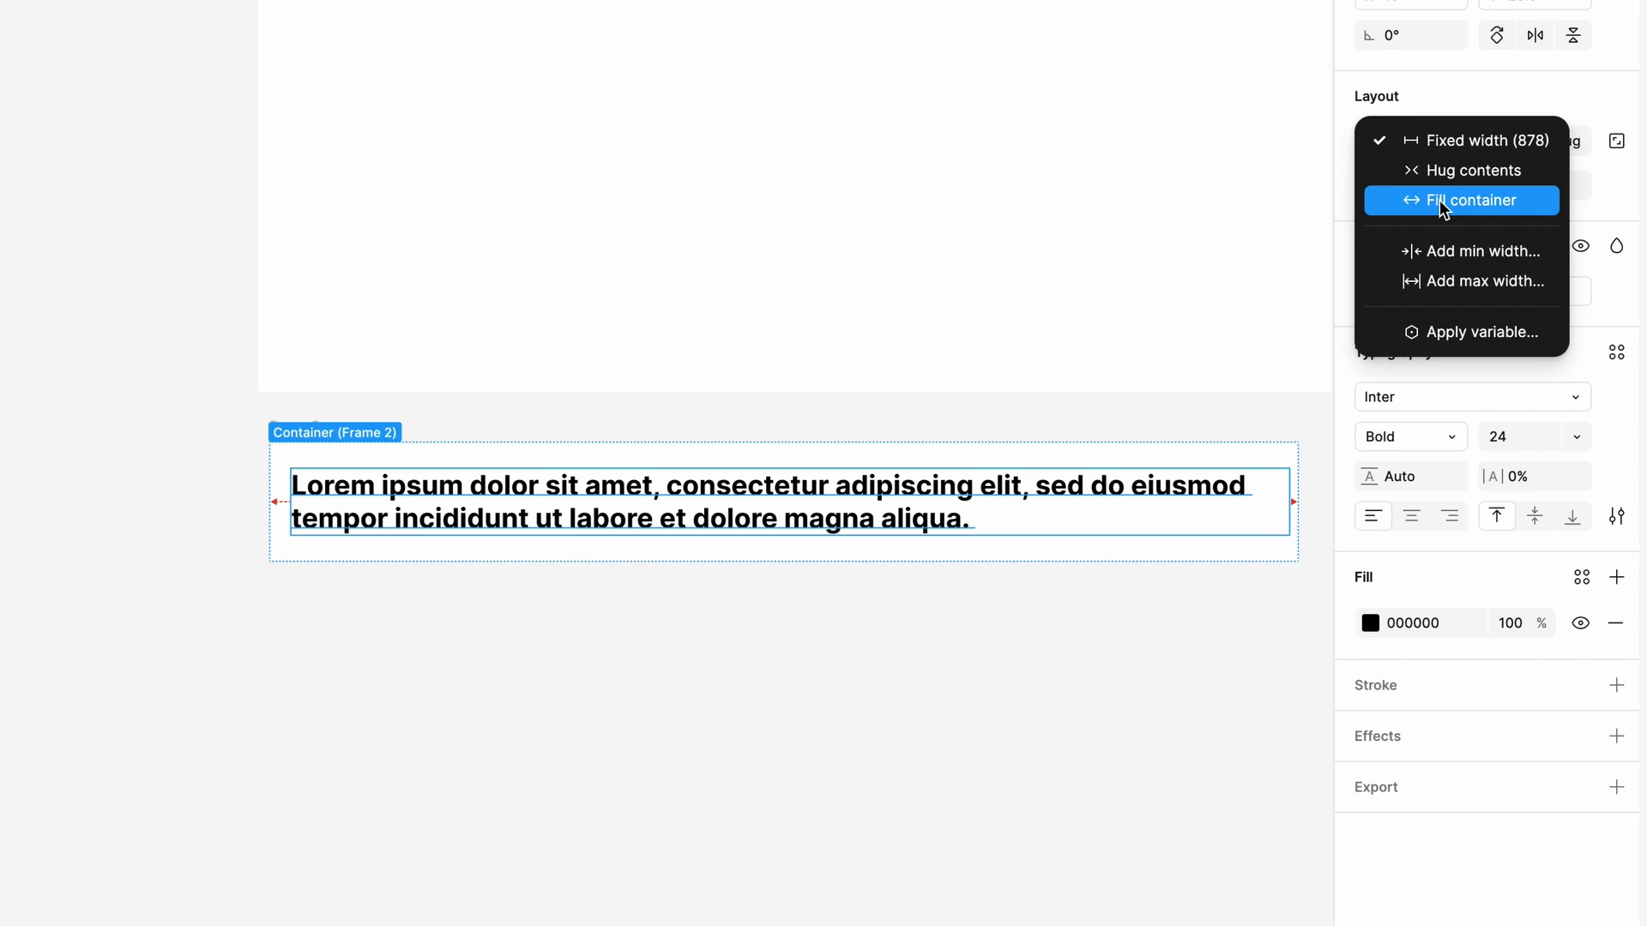
pyautogui.click(1442, 203)
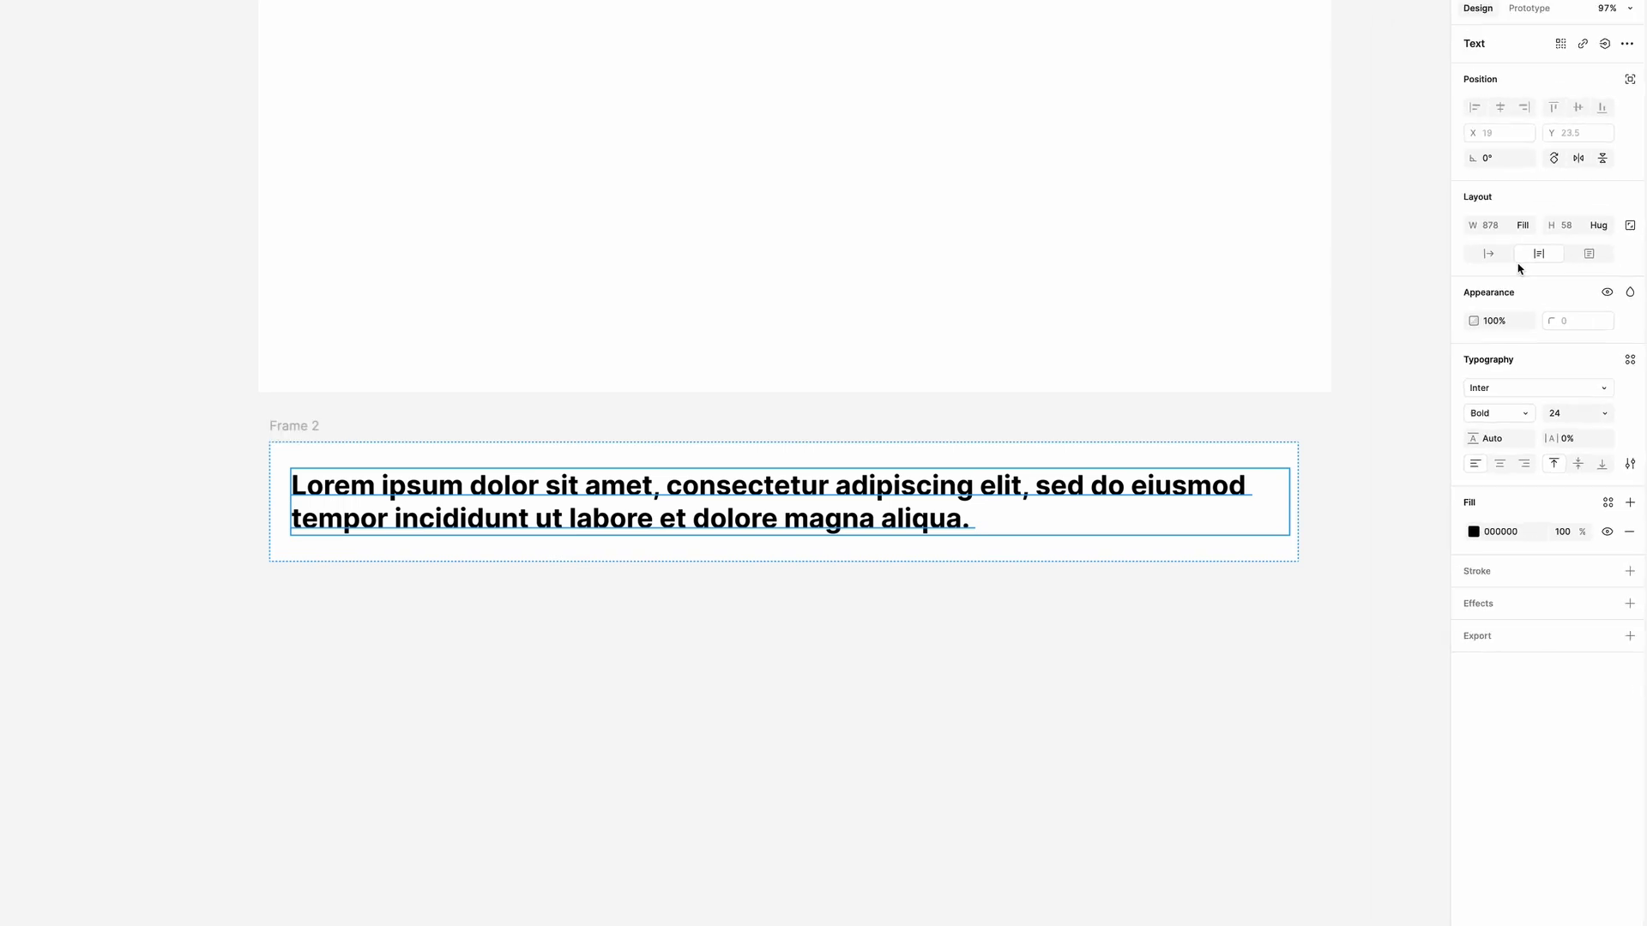
pyautogui.moveTo(1297, 502); pyautogui.dragTo(1138, 510)
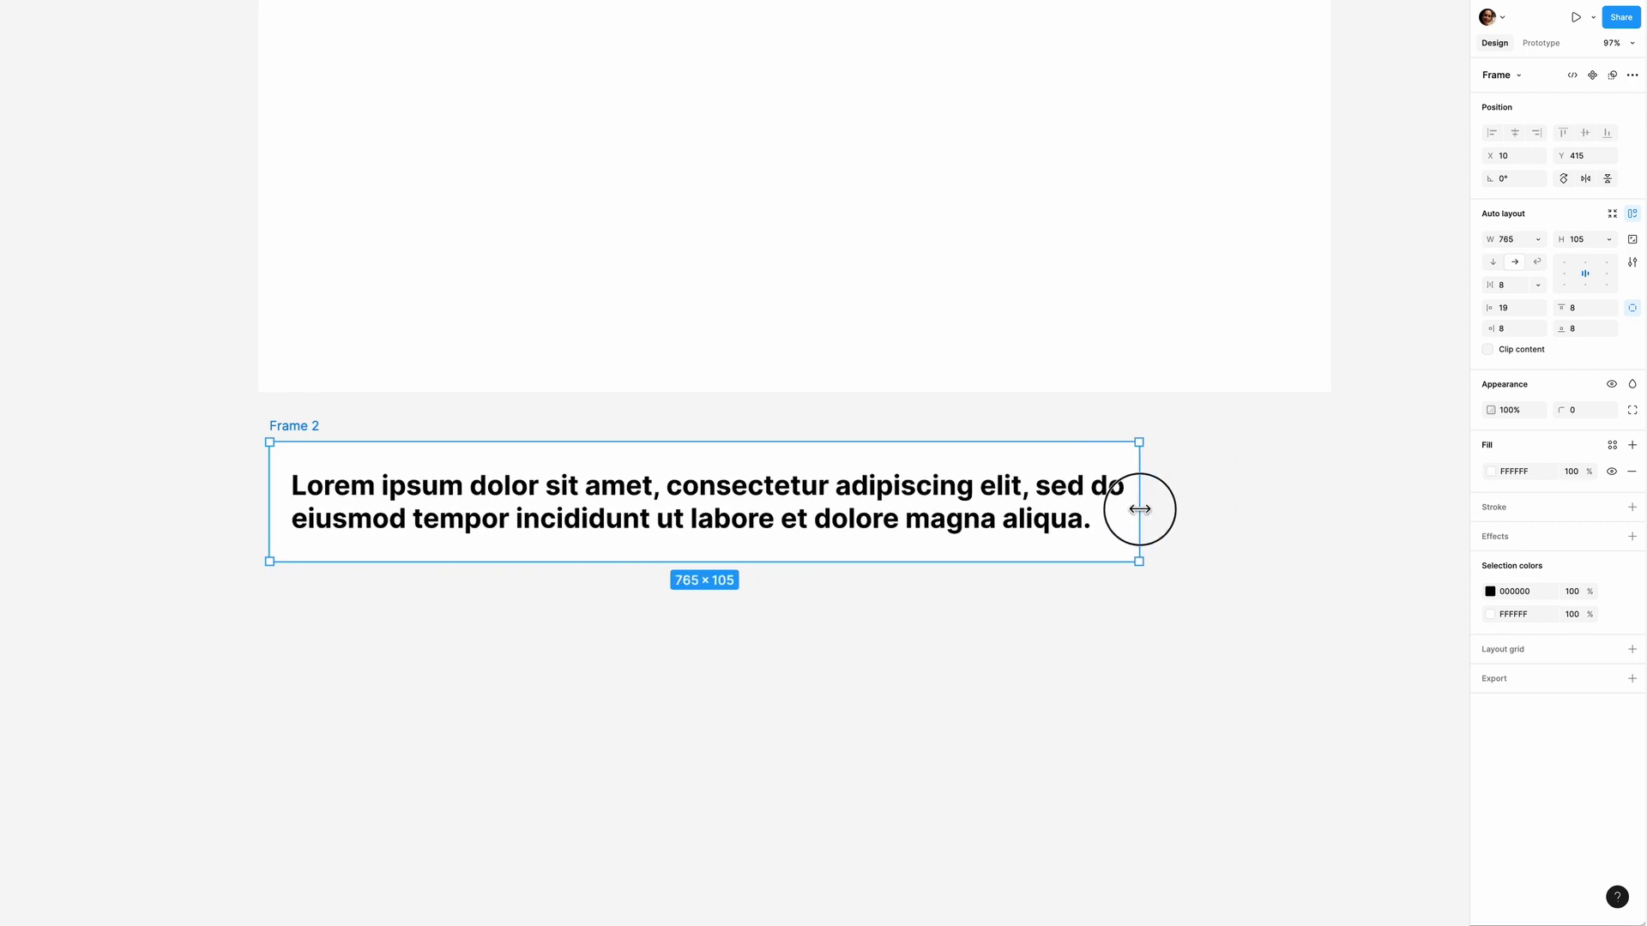
# Rename Frame 2 to 'Text BG'.
pyautogui.press('super+r')
pyautogui.write('Te')
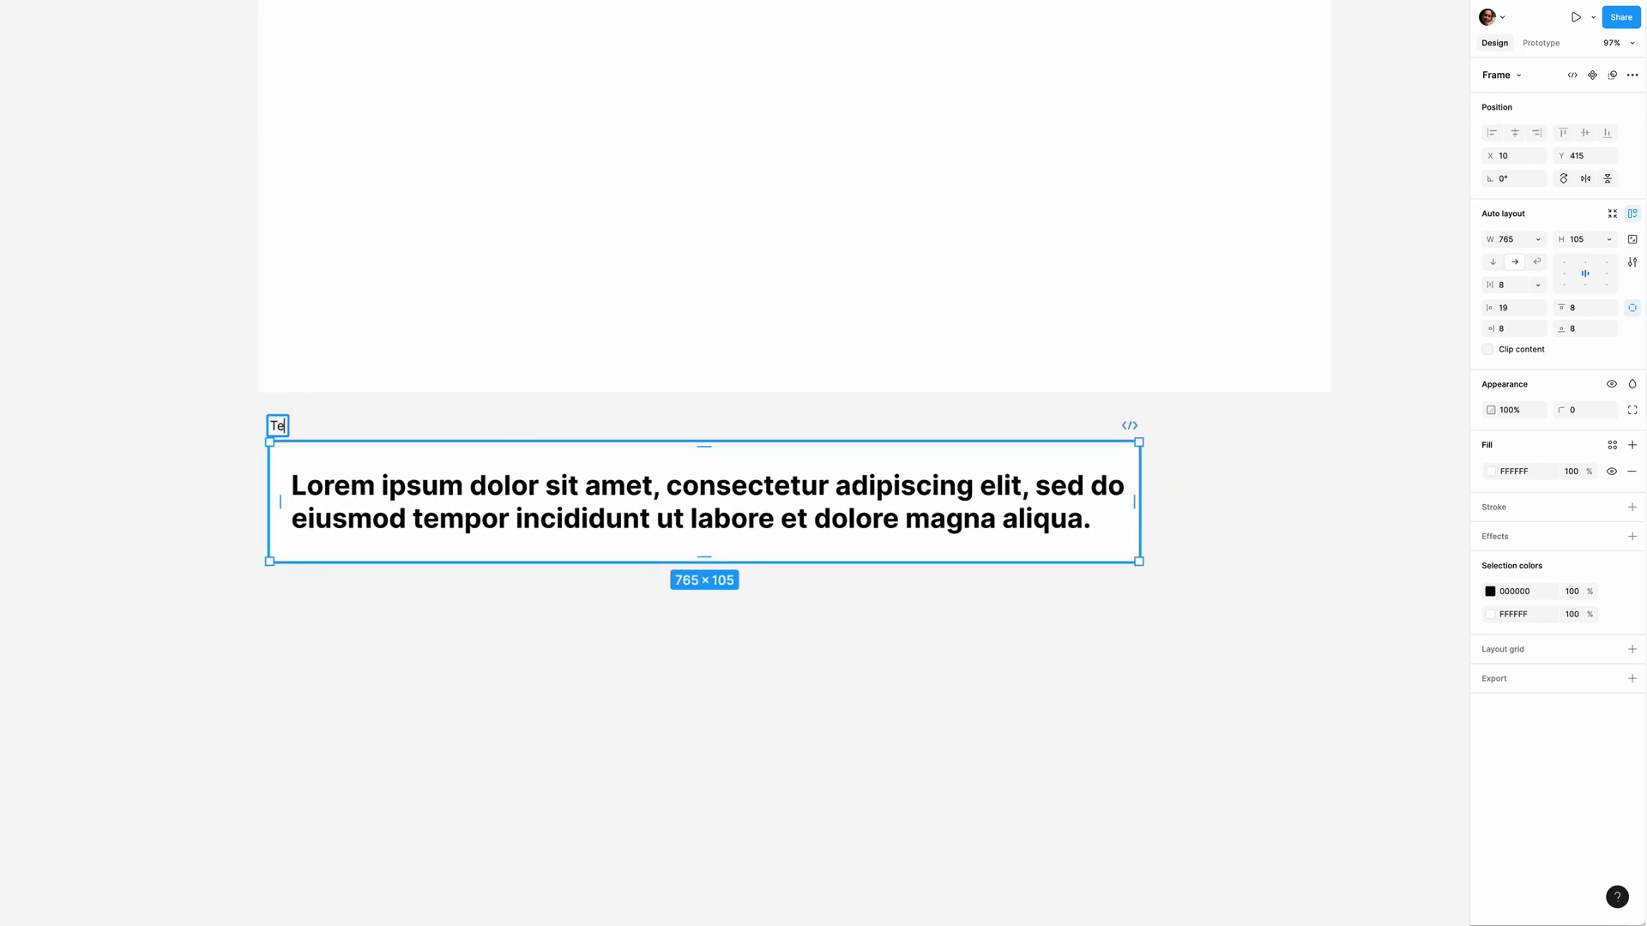
pyautogui.write('xt BG')
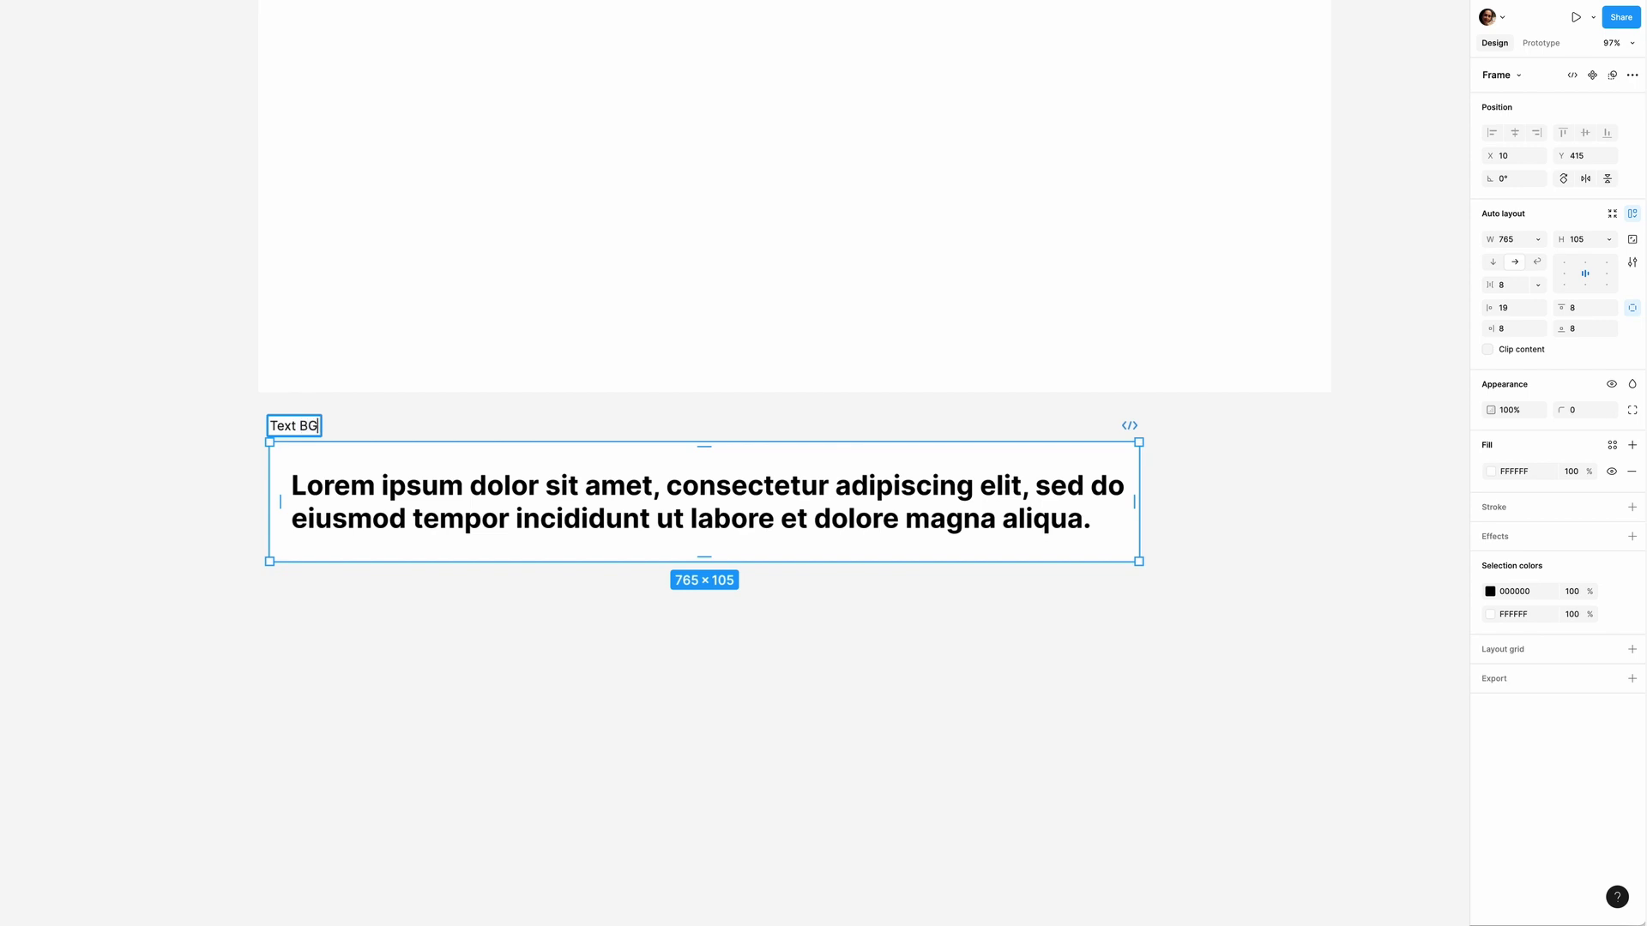
pyautogui.press('Return')
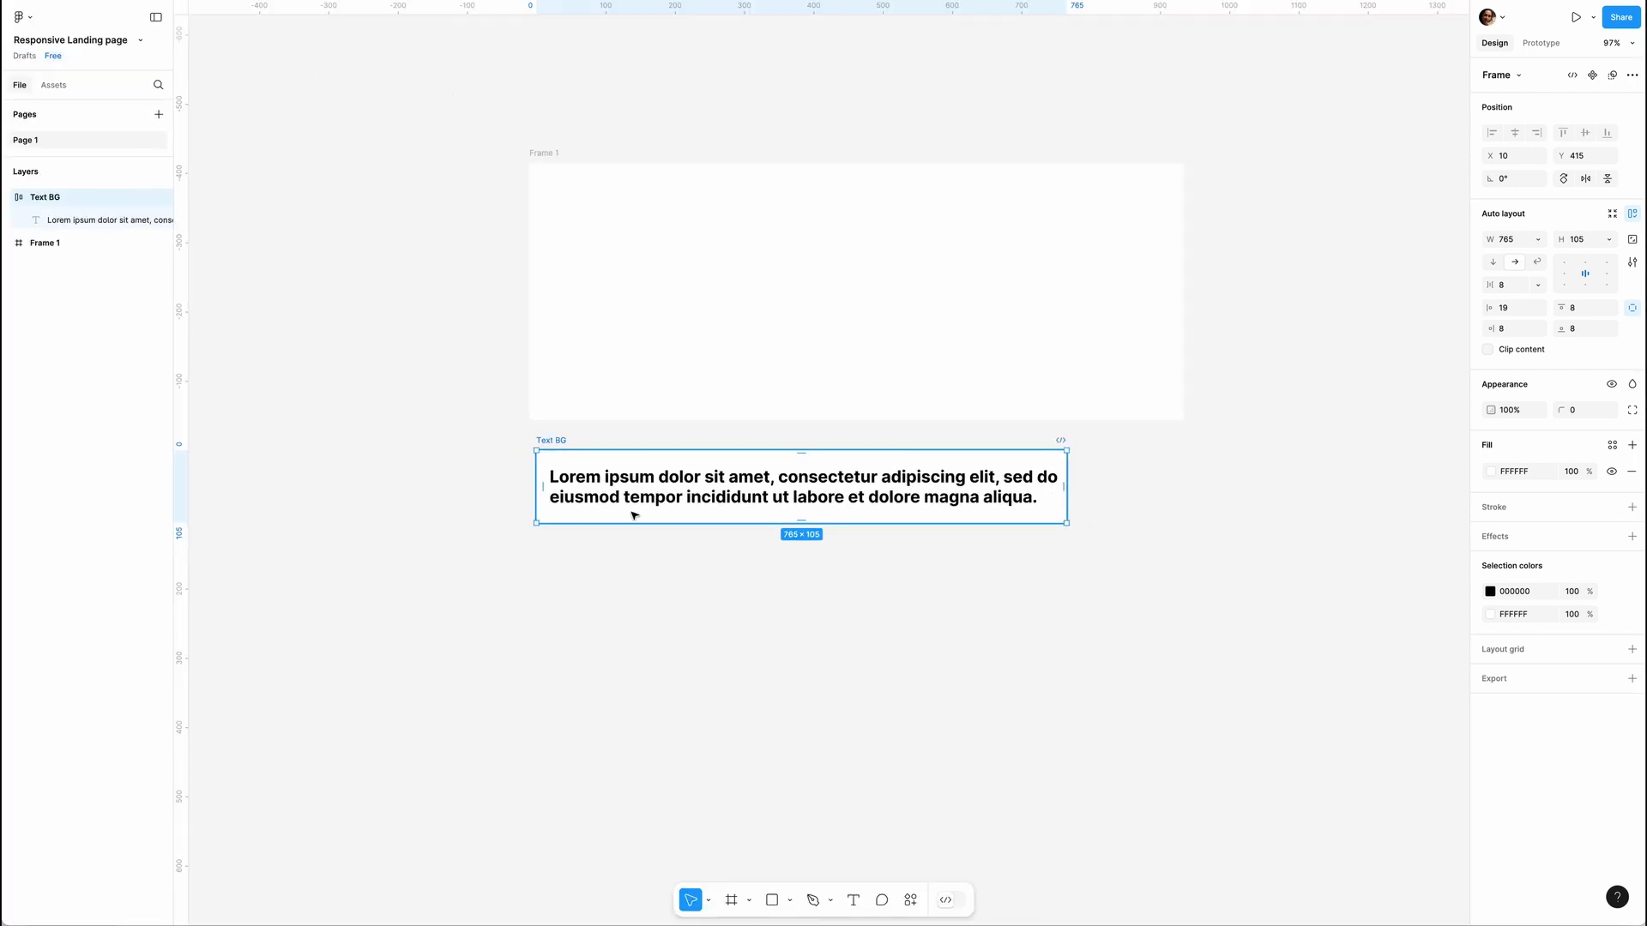
# Fill Frame 1 with an Unsplash architecture photo and rename it 'Image'.
pyautogui.press('Tab')
pyautogui.press('super+k')
pyautogui.click(755, 731)
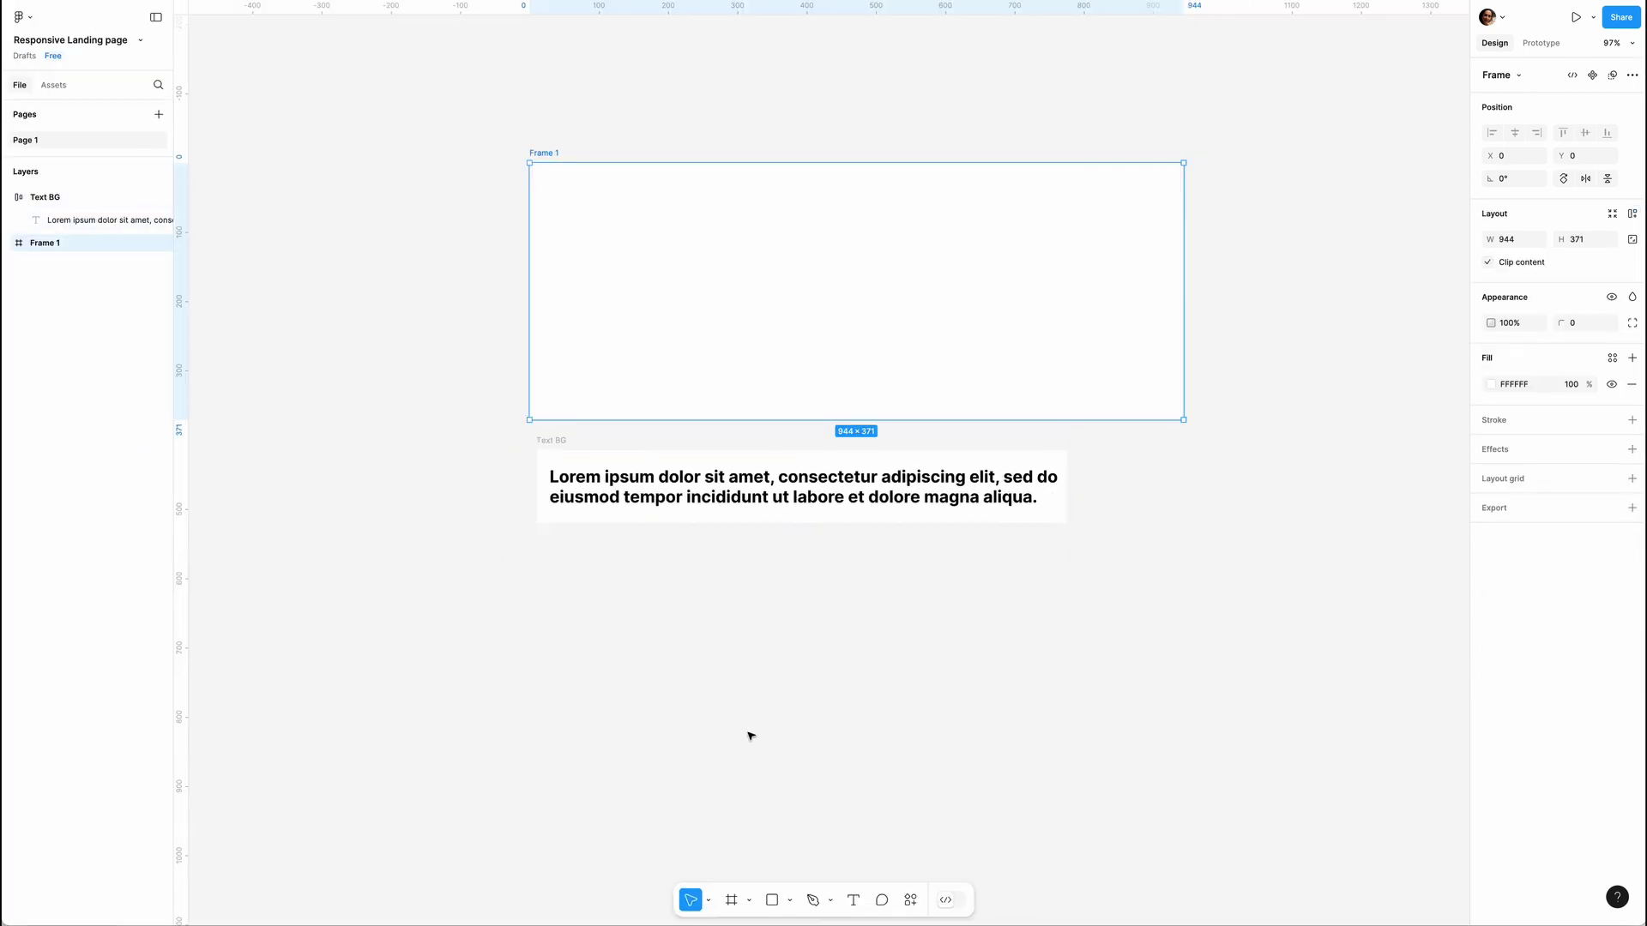
pyautogui.click(1168, 358)
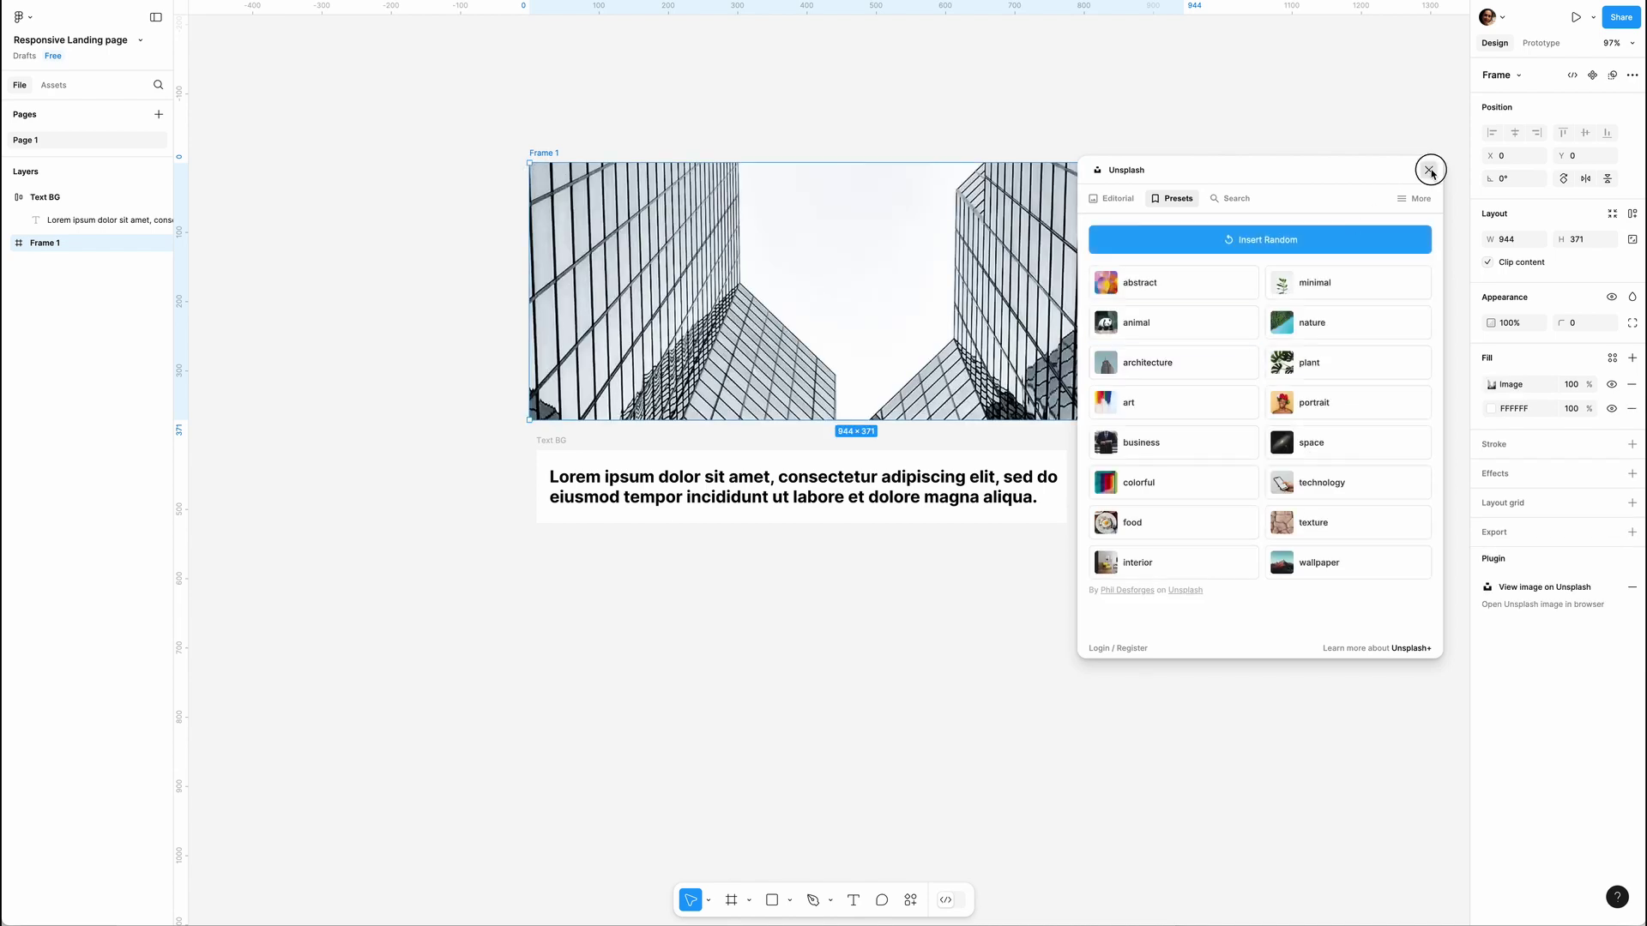
pyautogui.click(1428, 170)
pyautogui.write('Image')
pyautogui.press('Return')
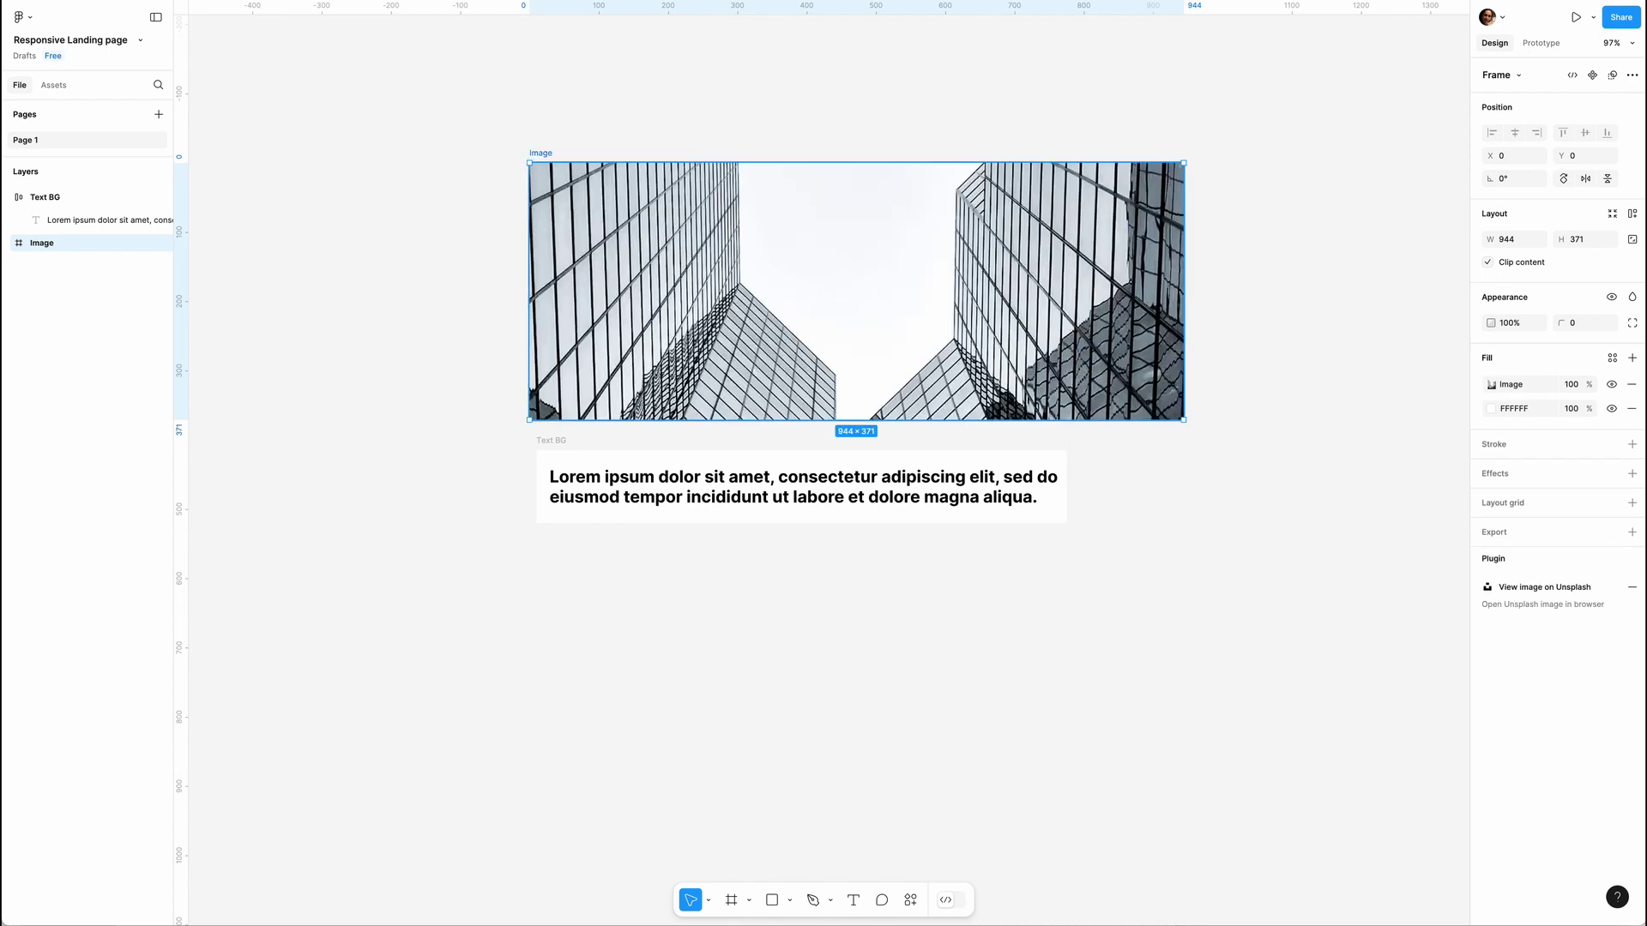
pyautogui.click(552, 440)
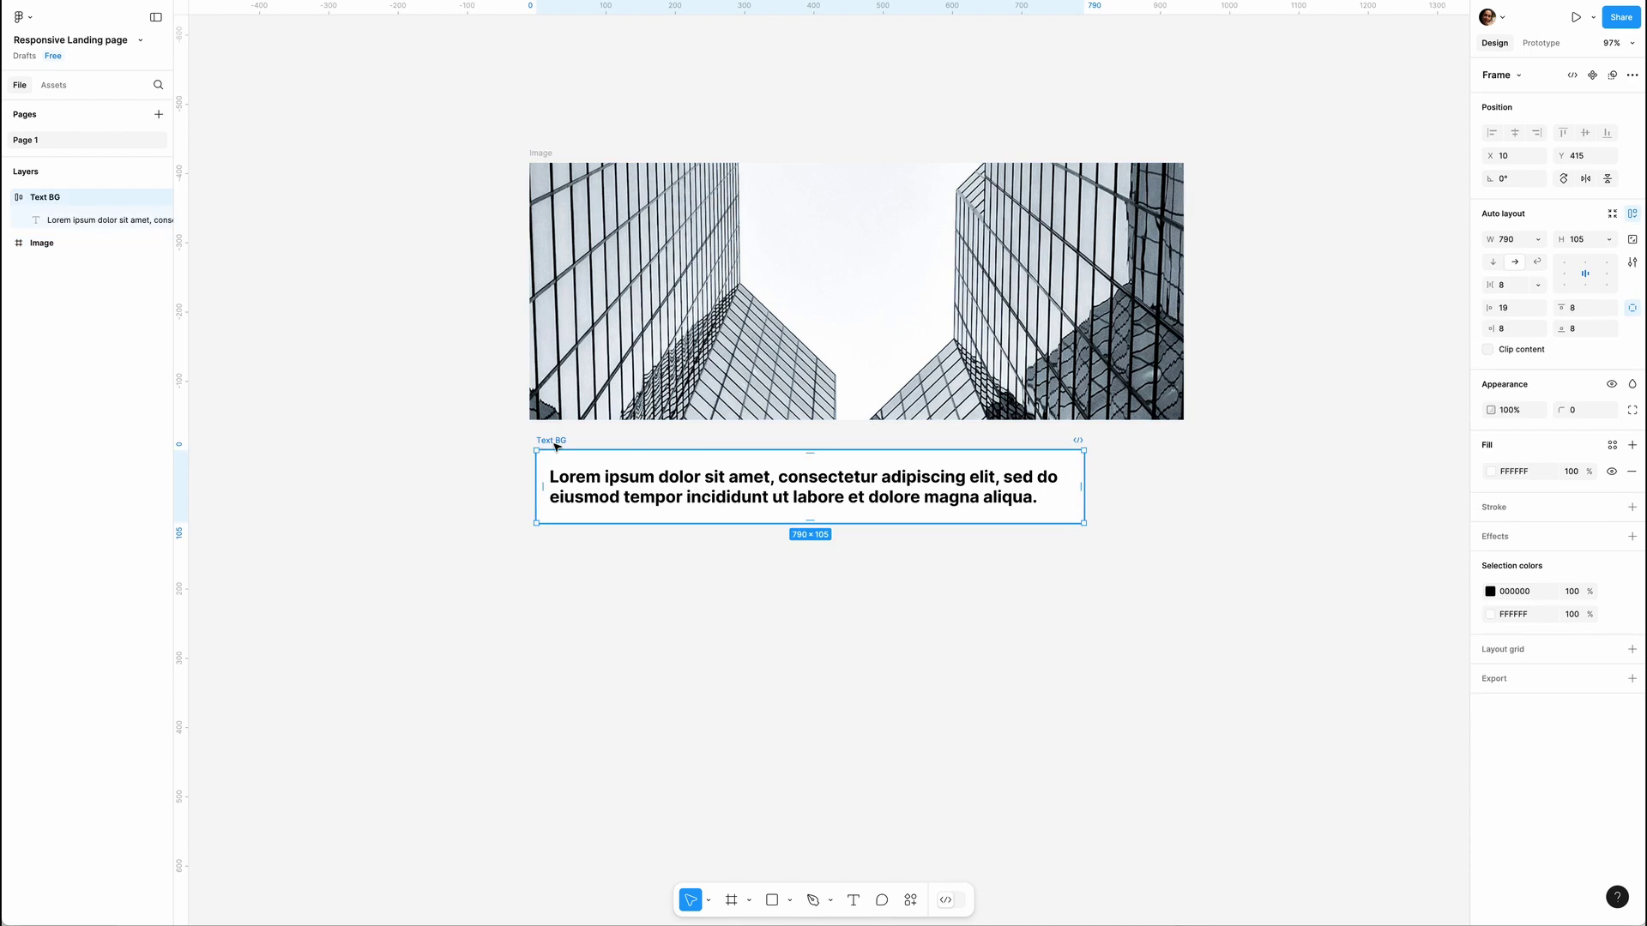
# Add a 790×105 white frame beside Text BG and name it 'Text Box'.
pyautogui.press('f')
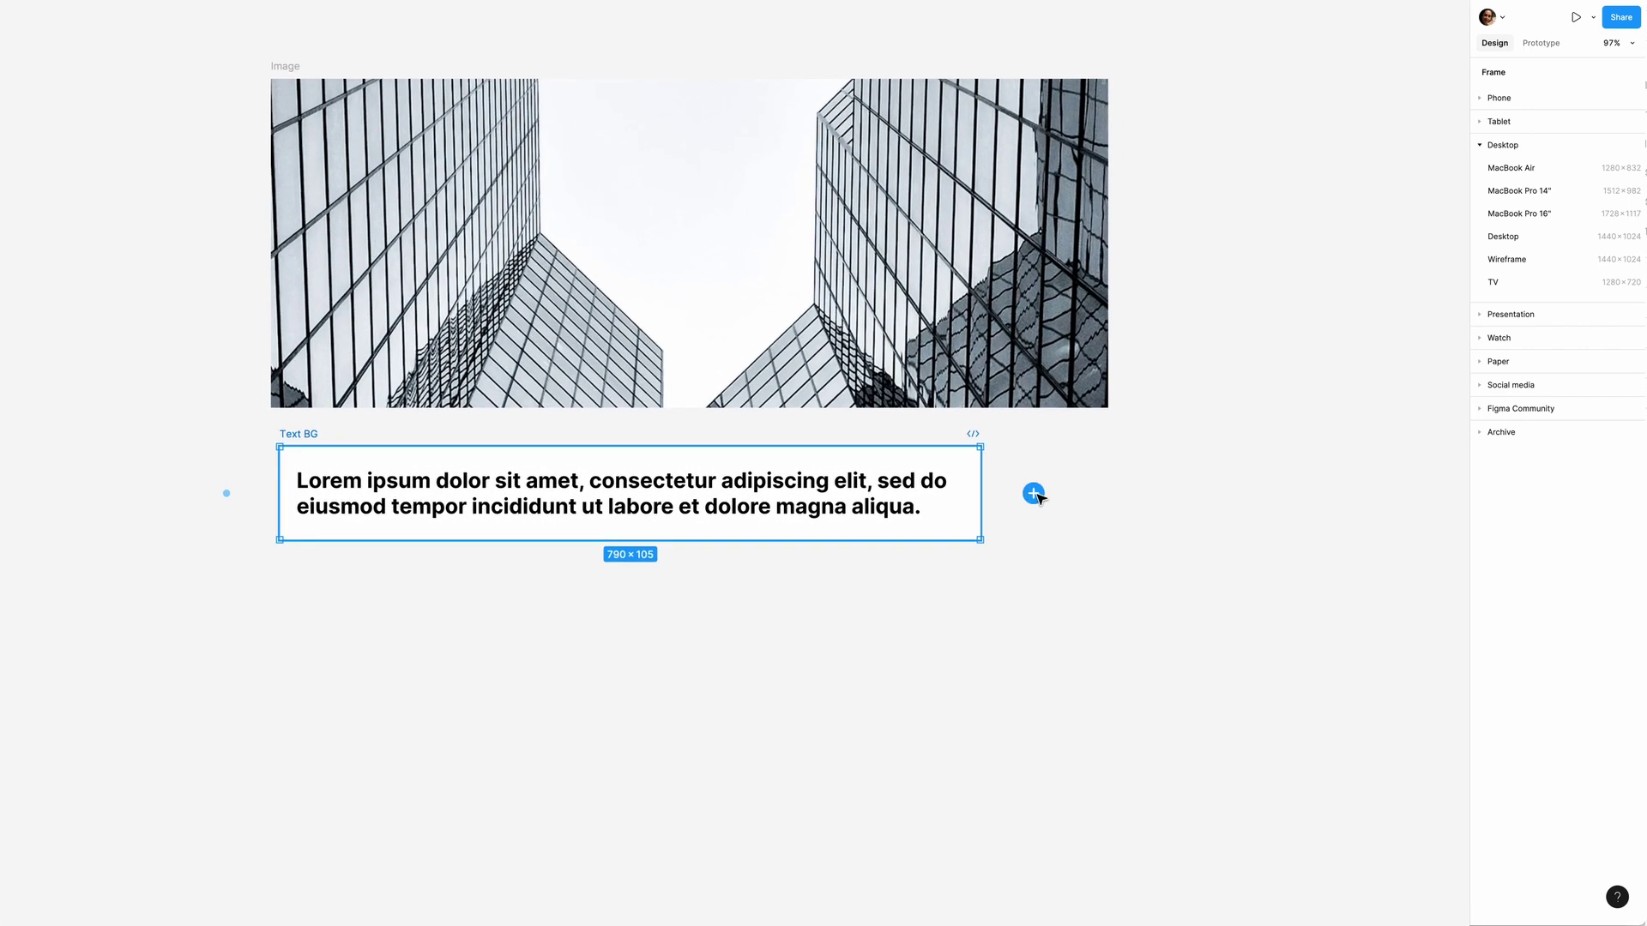
pyautogui.click(1033, 493)
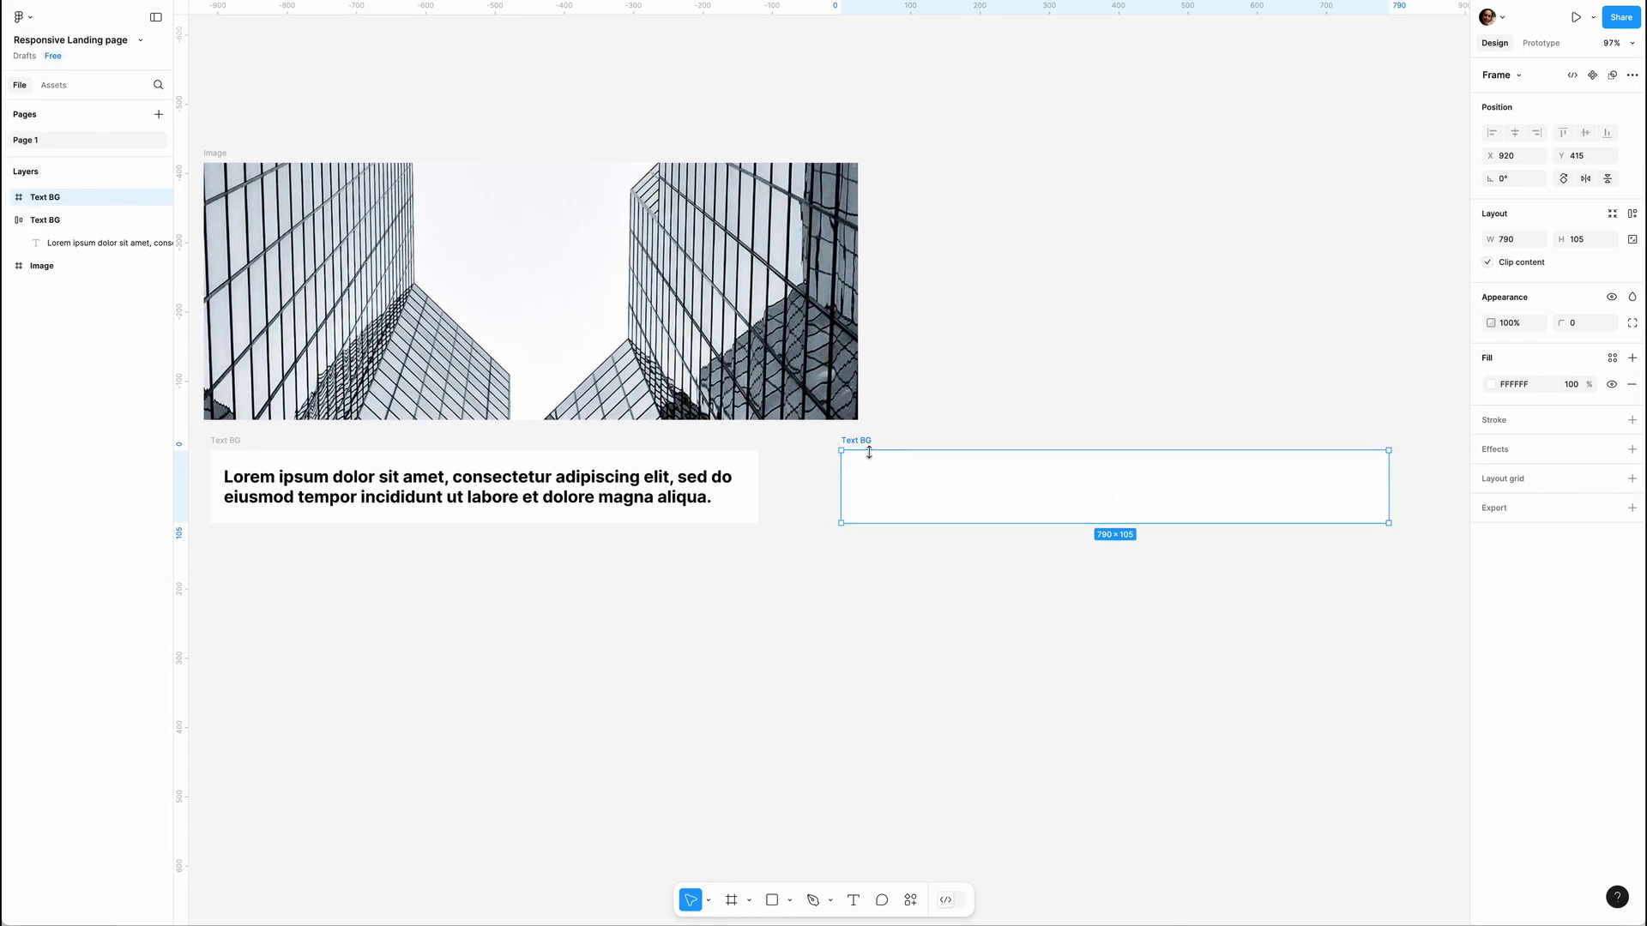
pyautogui.doubleClick(860, 442)
pyautogui.write('Text Box')
pyautogui.press('Return')
# Nest Text BG in Text Box, centre it vertically, widen Text Box and fill it FF6565.
pyautogui.moveTo(231, 442)
pyautogui.mouseDown()
pyautogui.moveTo(393, 467)
pyautogui.moveTo(779, 449)
pyautogui.moveTo(249, 445)
pyautogui.mouseUp()
pyautogui.click(246, 445)
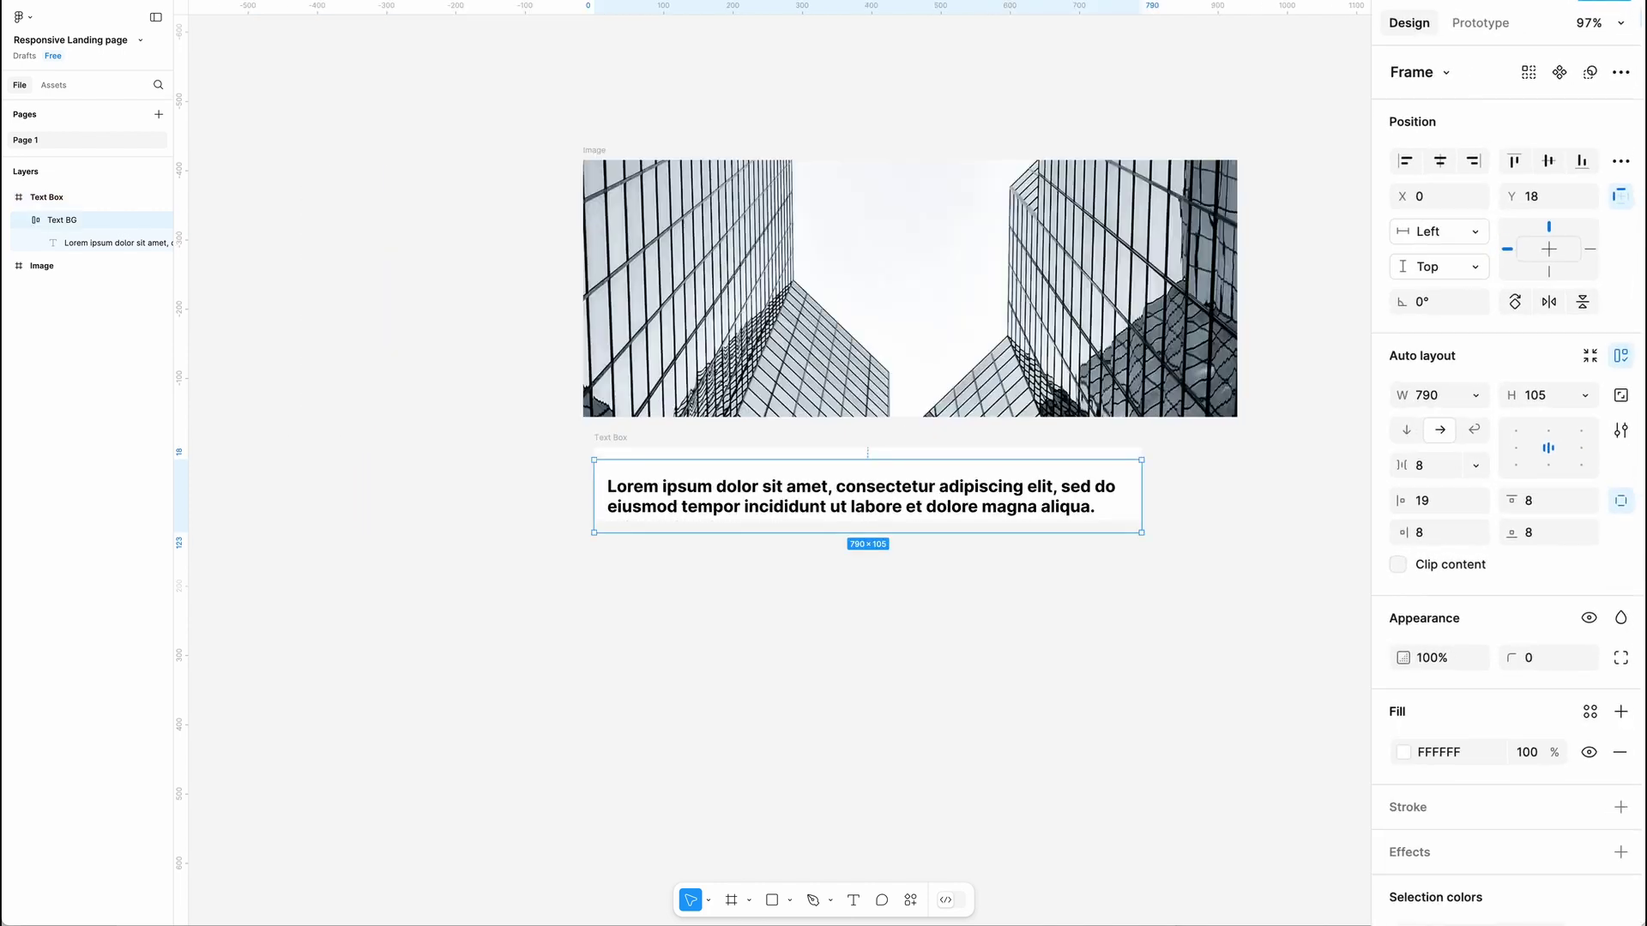
pyautogui.click(1535, 172)
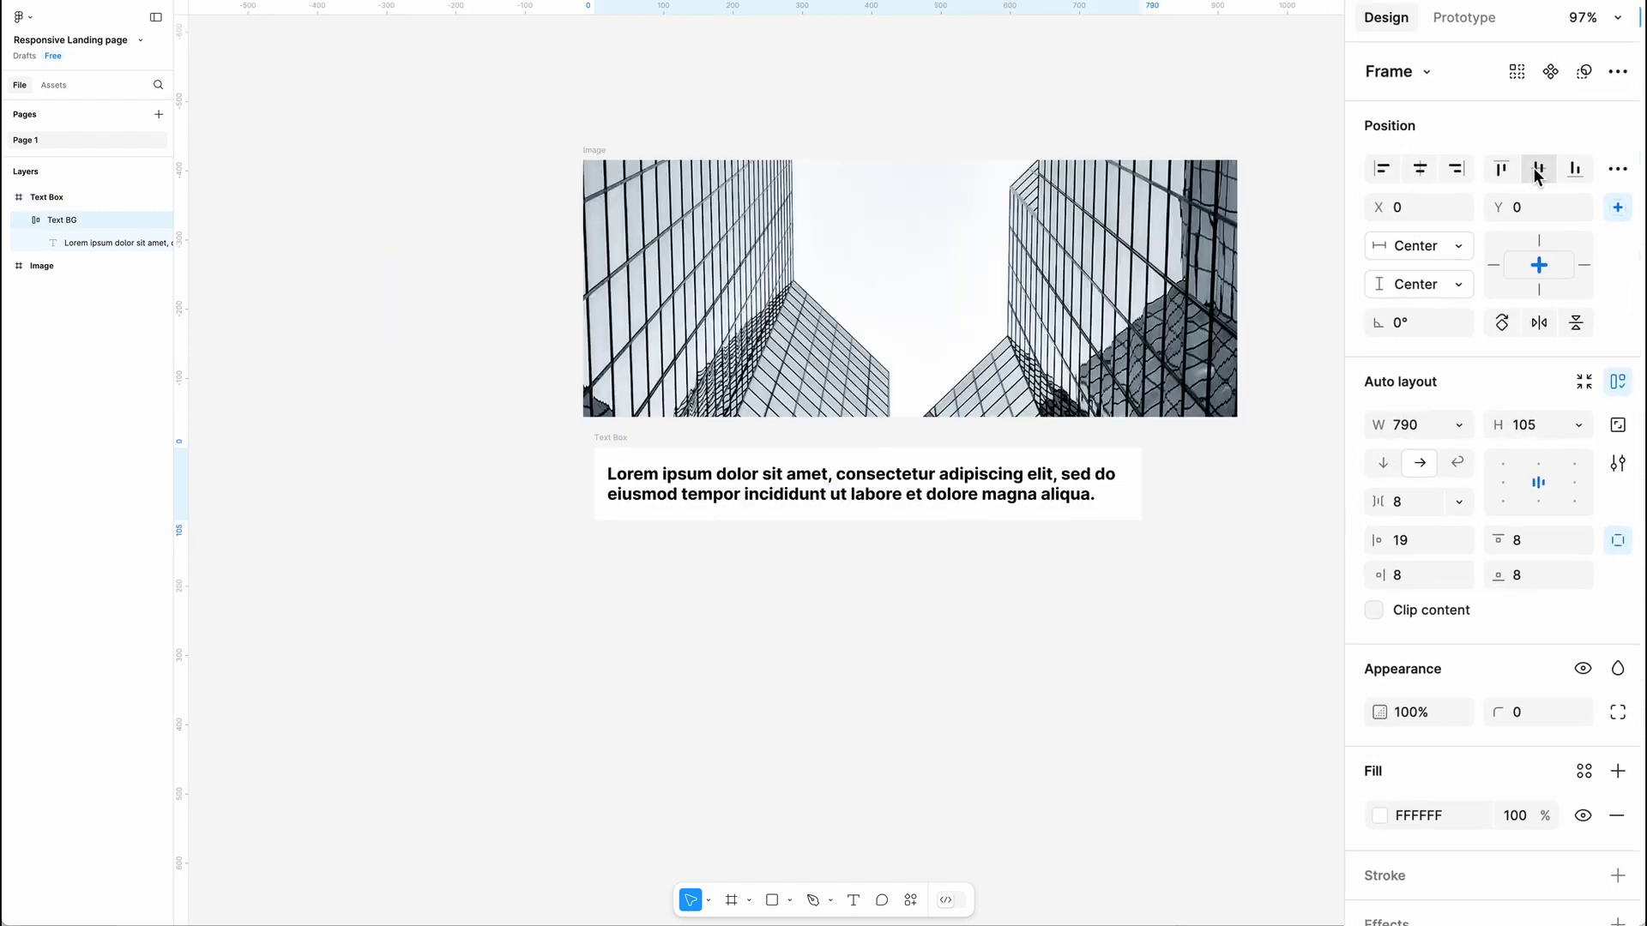
pyautogui.click(1141, 486)
pyautogui.moveTo(1141, 485); pyautogui.dragTo(1237, 485)
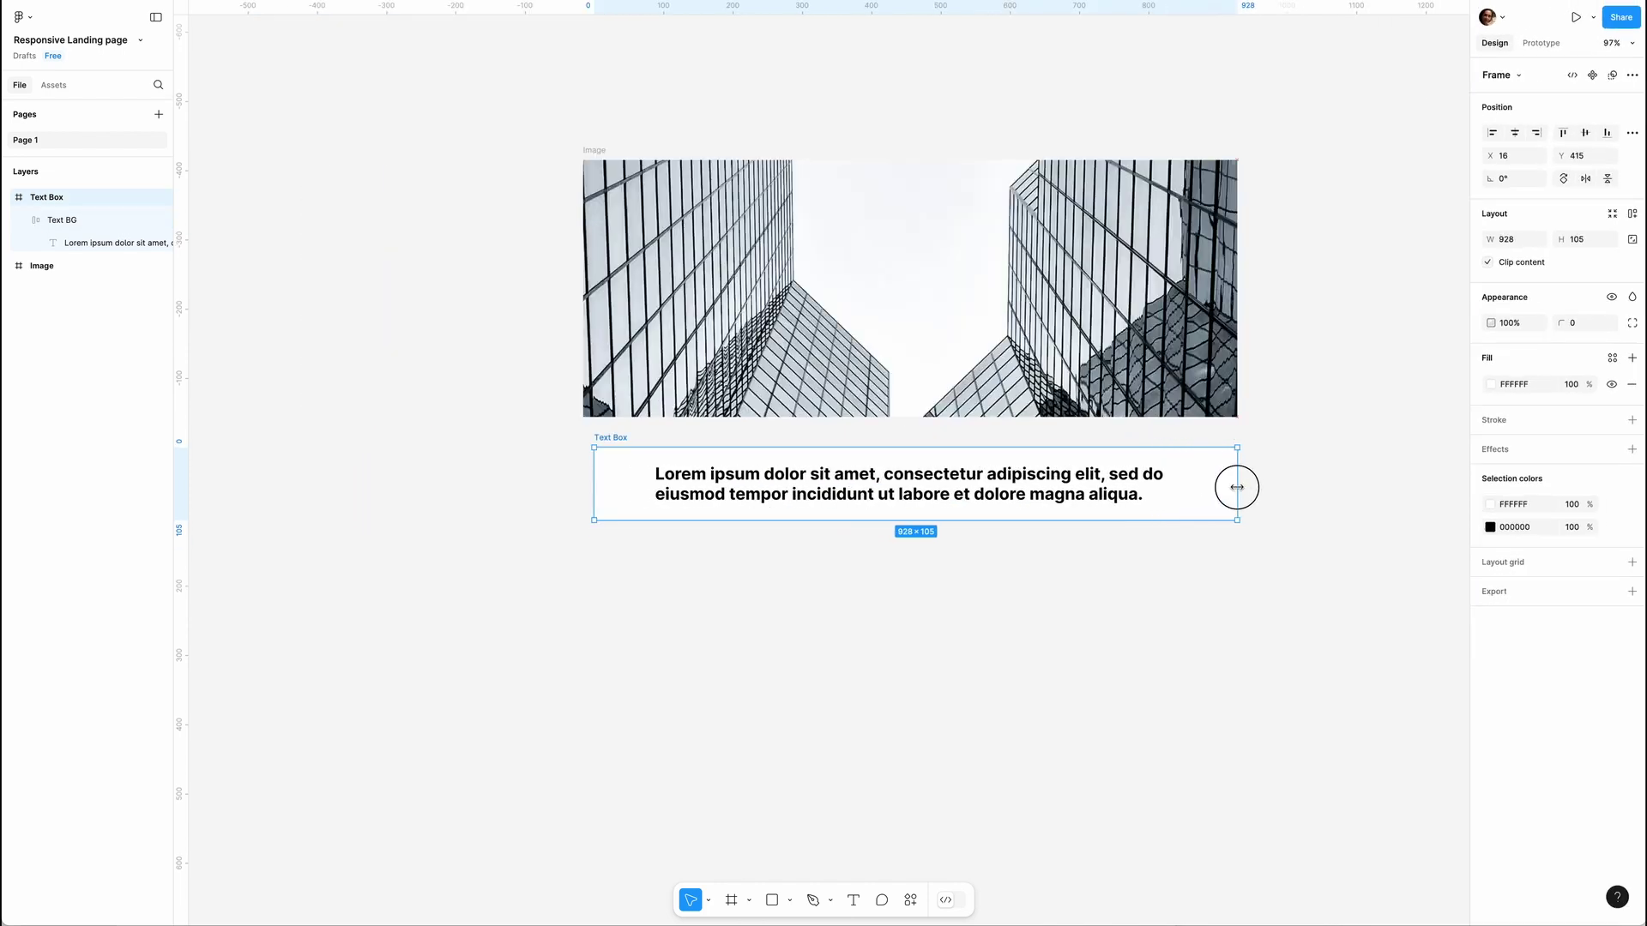
pyautogui.click(1486, 385)
pyautogui.moveTo(1391, 442); pyautogui.dragTo(1404, 436)
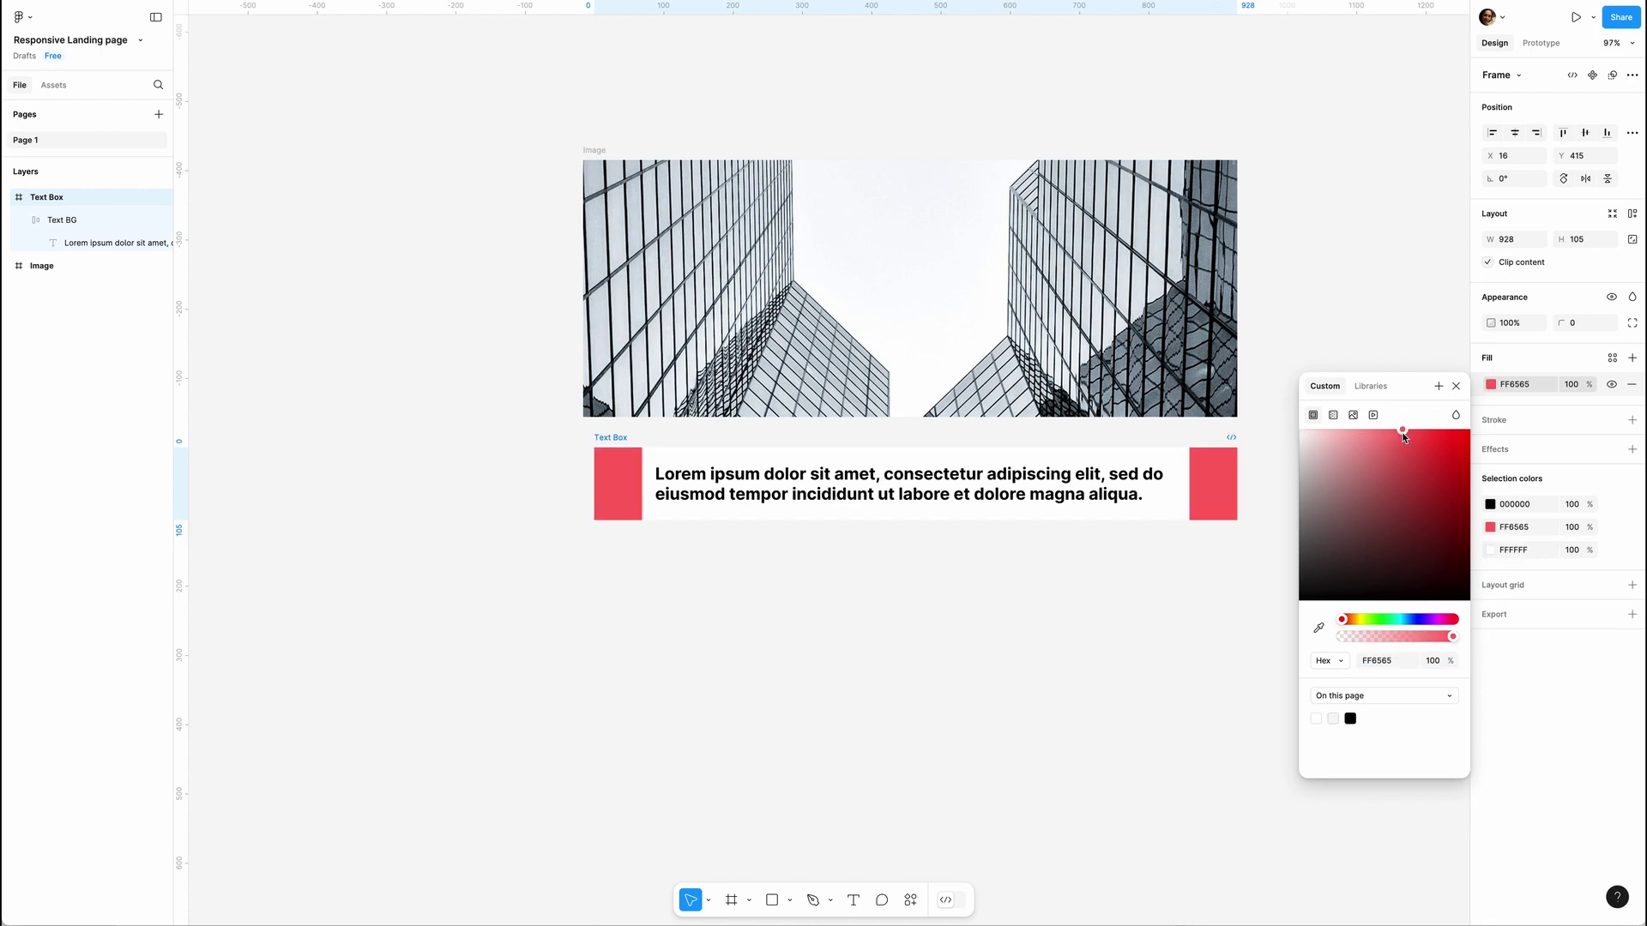
pyautogui.click(1455, 386)
# Add auto layout to Text Box with 0 left padding and 97 right padding.
pyautogui.hotkey('shift', 'a')
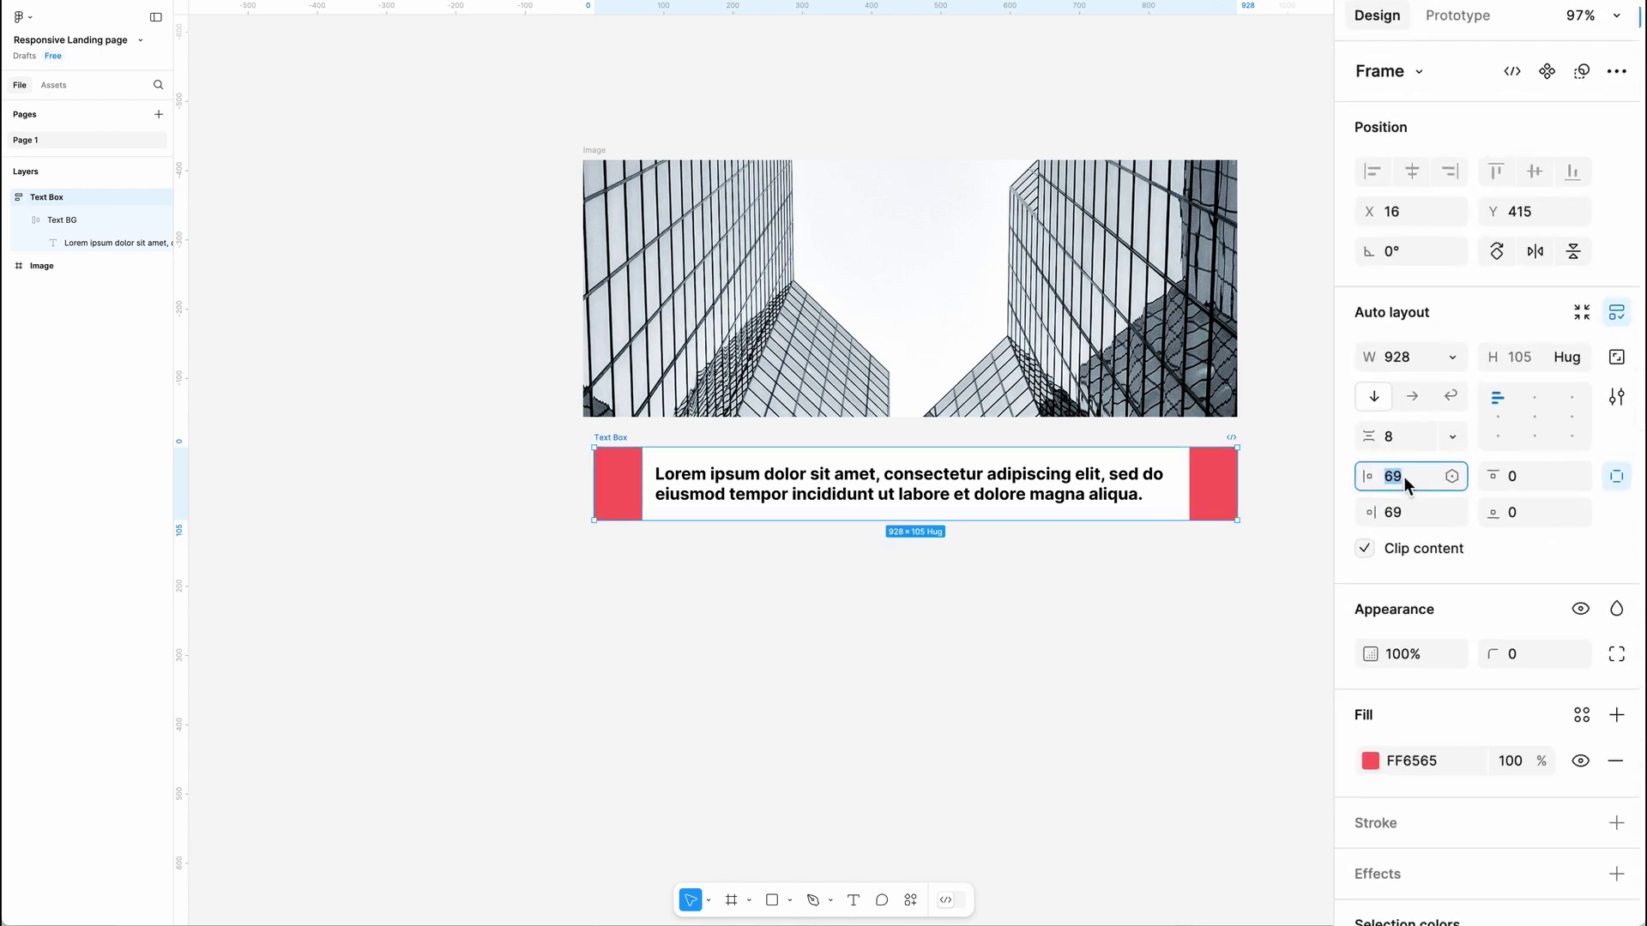
pyautogui.click(1511, 305)
pyautogui.write('0')
pyautogui.moveTo(1389, 515); pyautogui.dragTo(1443, 518)
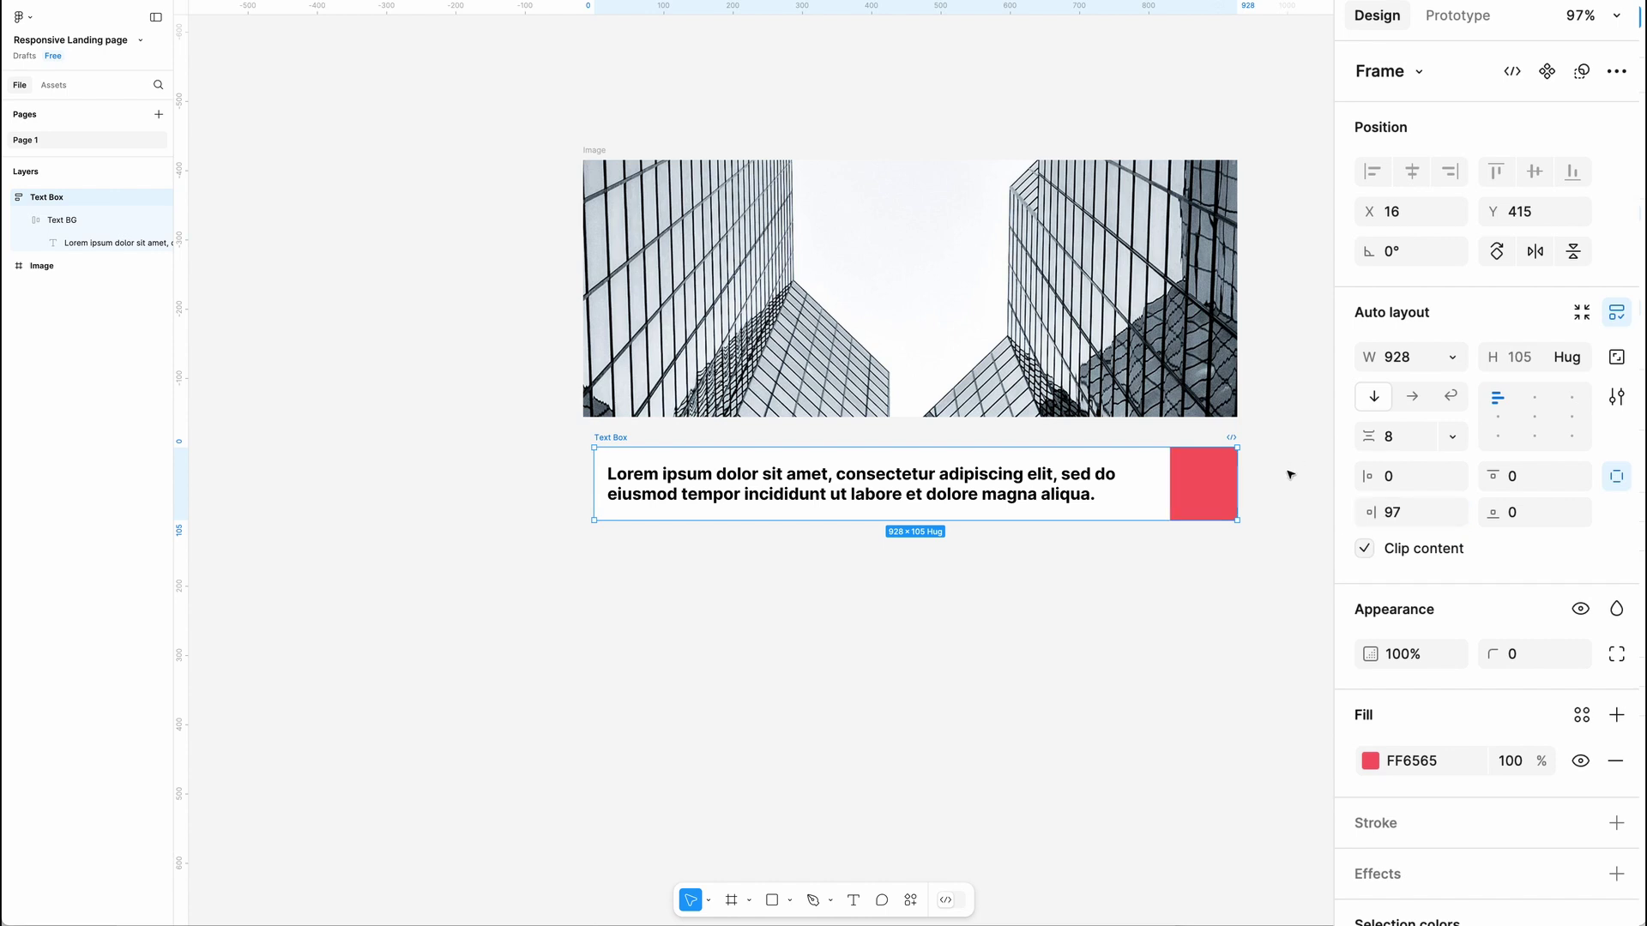
pyautogui.click(1451, 359)
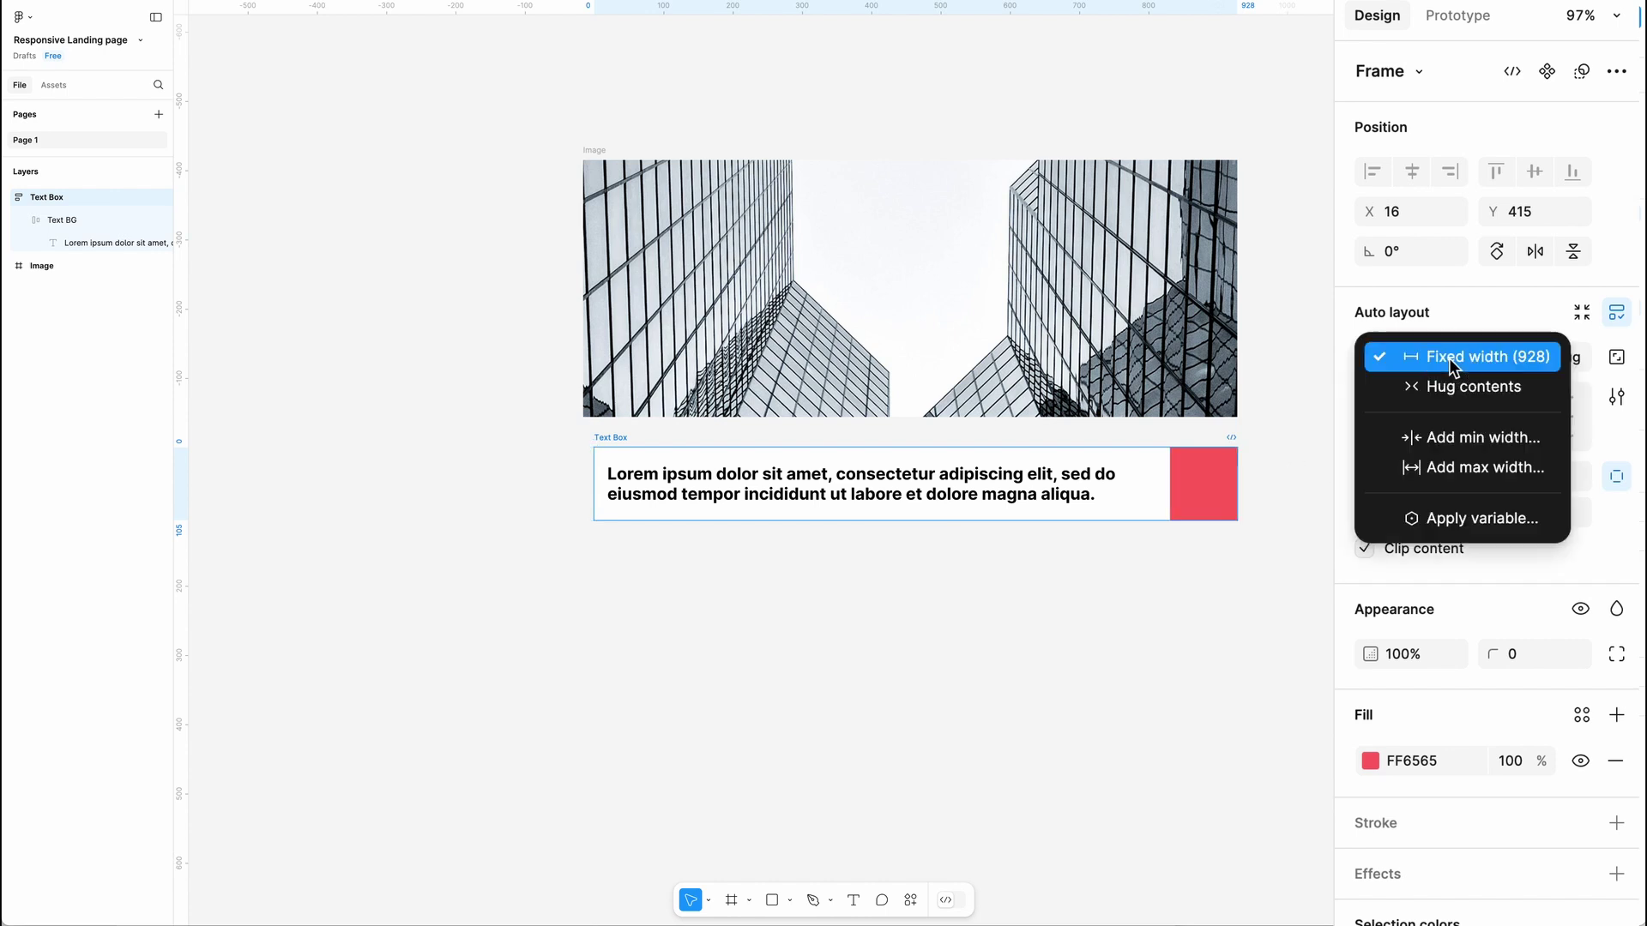
# Set Text Box to hug width, make Text BG fill container, and delete the FF6565 fill.
pyautogui.click(1436, 391)
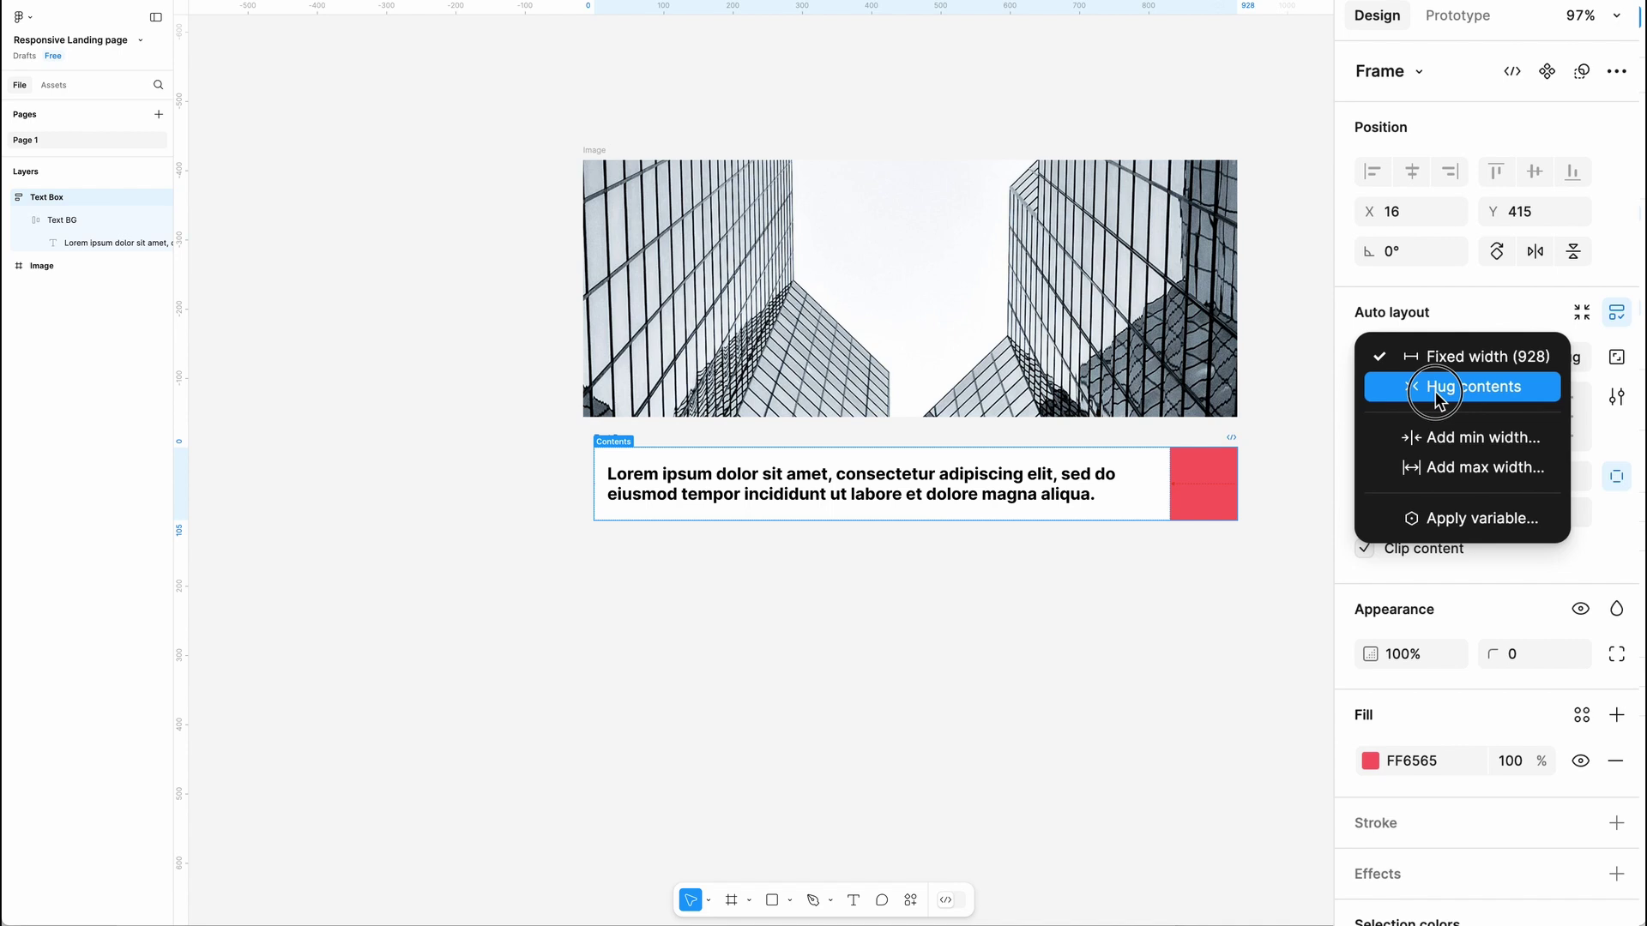
pyautogui.press('Return')
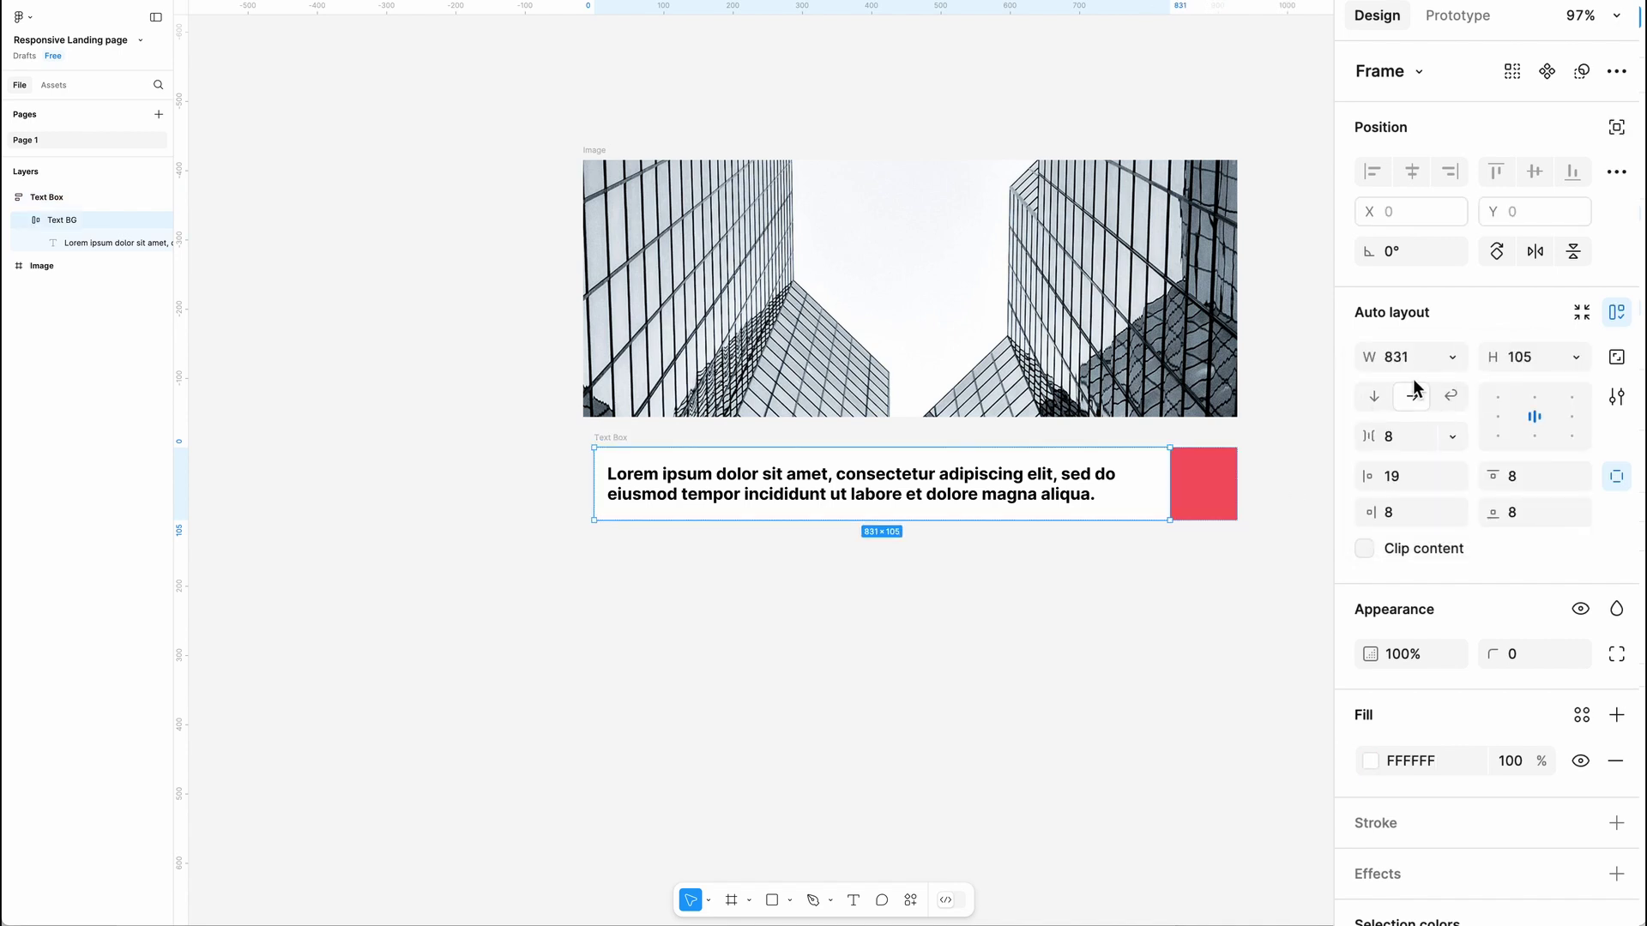
pyautogui.click(1452, 358)
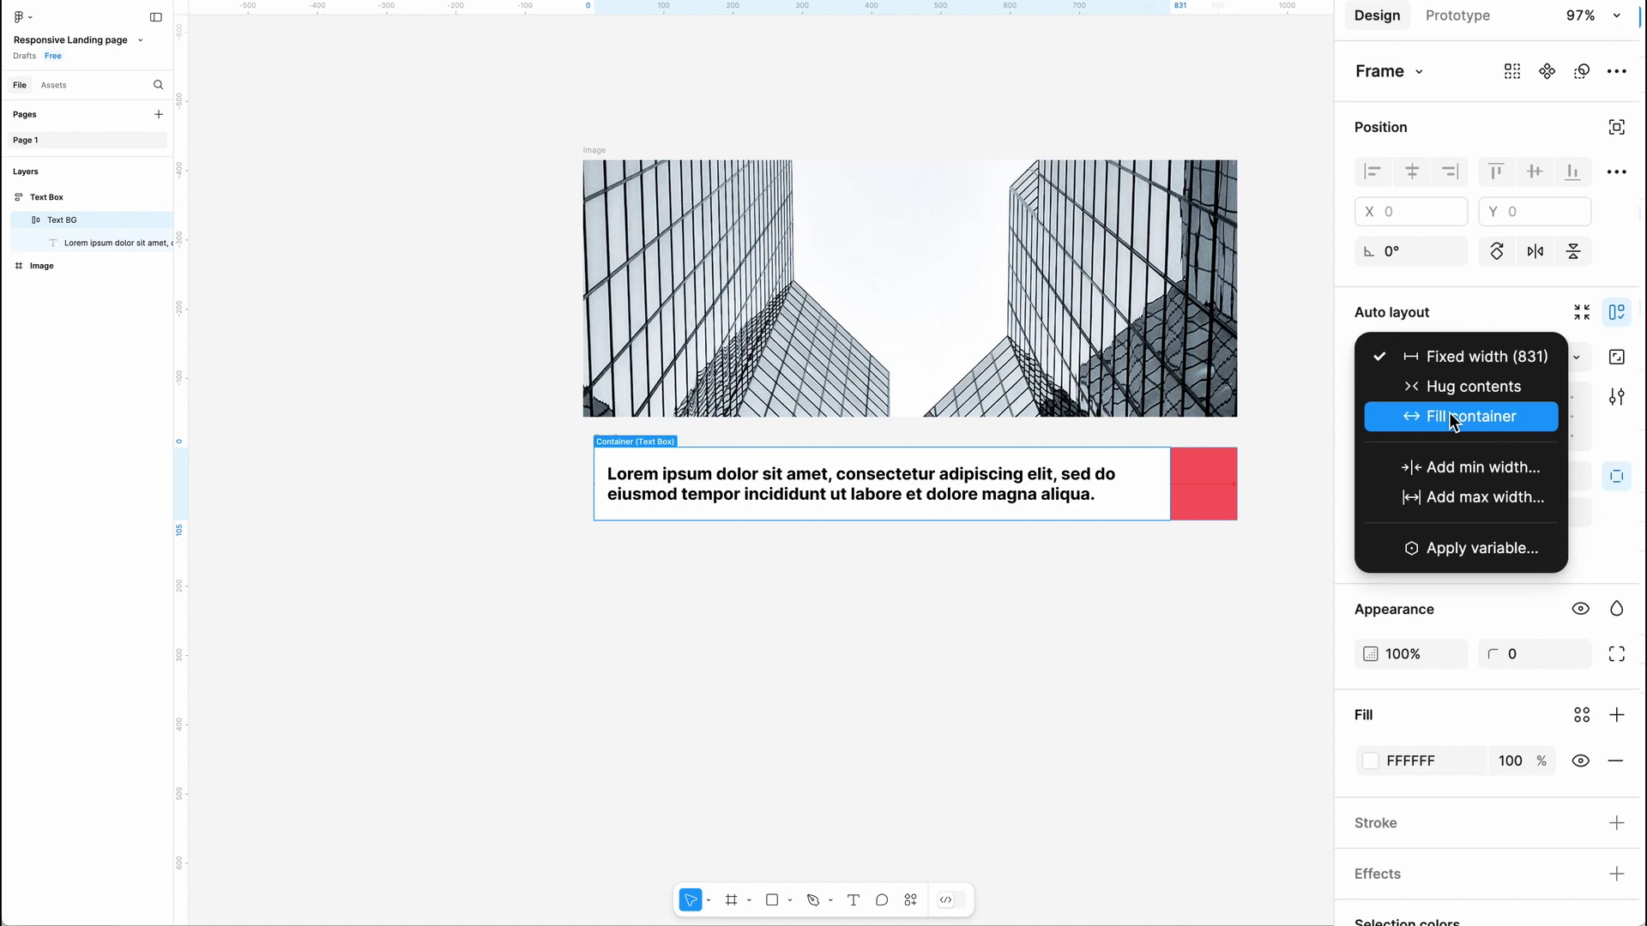
pyautogui.click(1452, 420)
pyautogui.press('Escape')
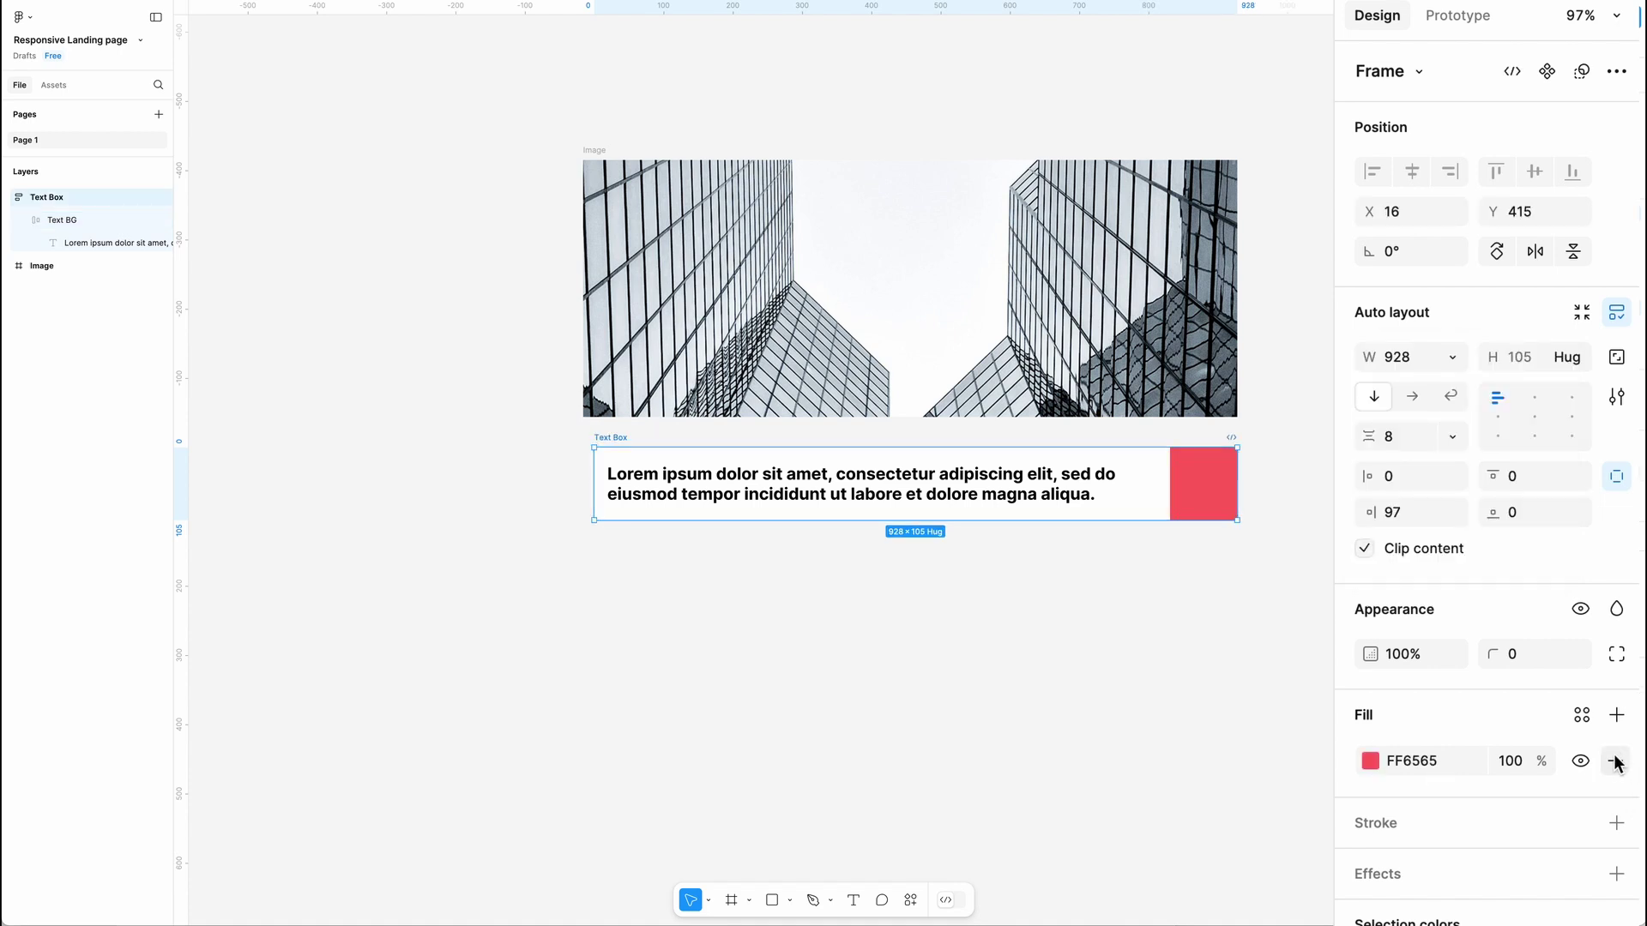
pyautogui.click(1615, 761)
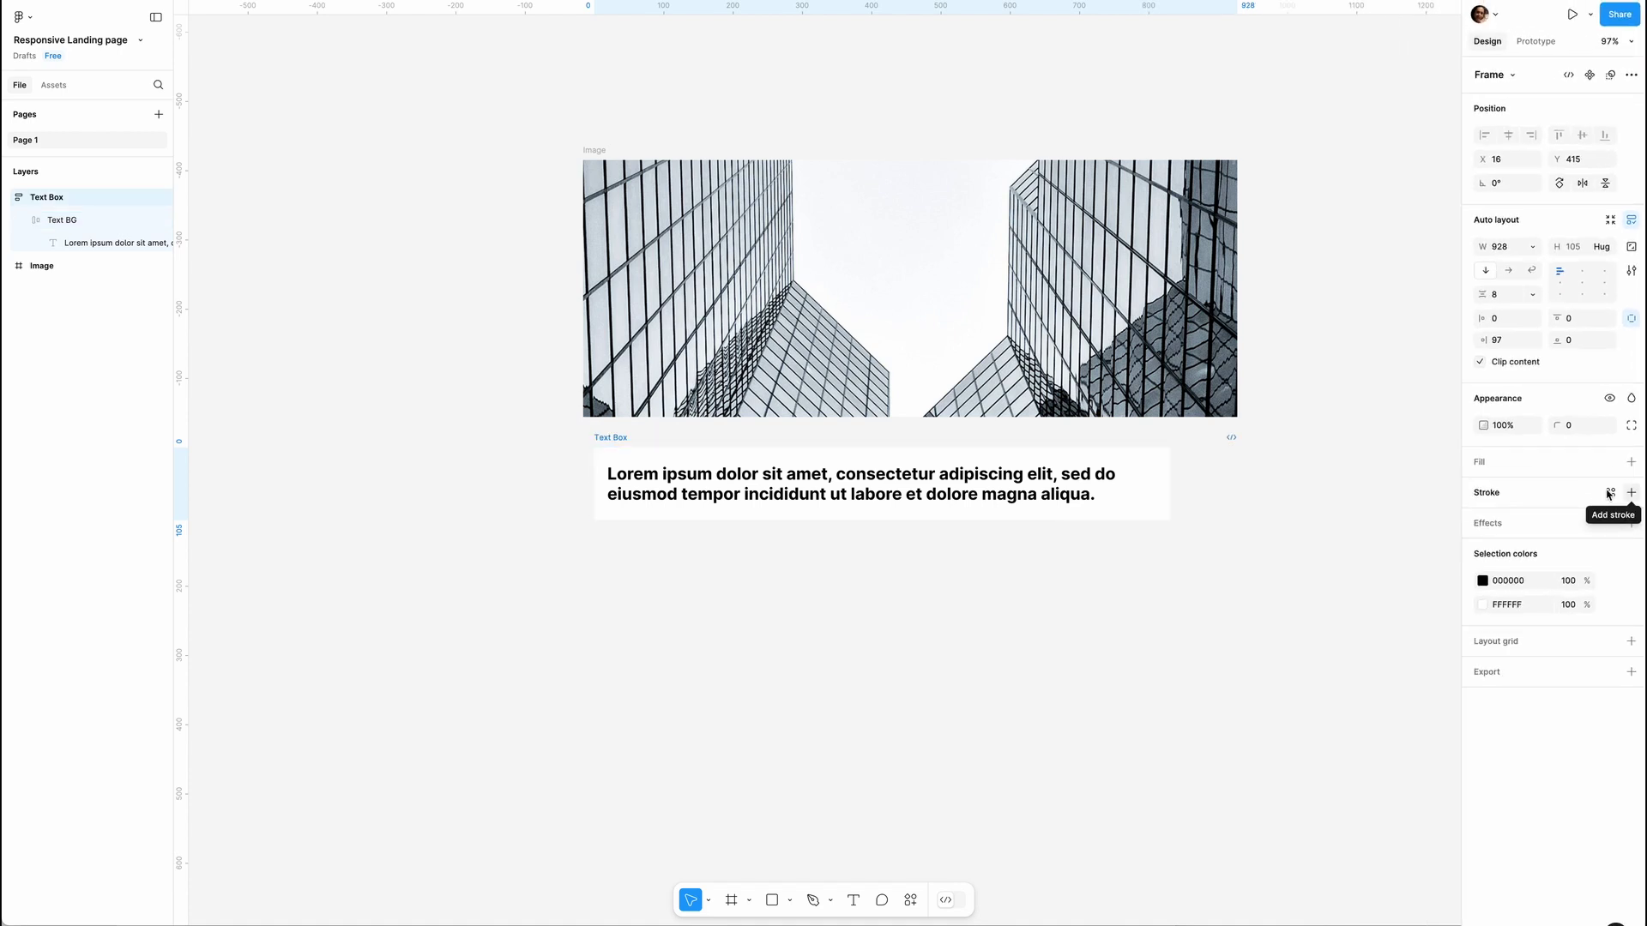
# Wrap Image and Text Box in auto layout with a -43 gap, then narrow it to 741.
pyautogui.keyDown('shift'); pyautogui.click(630, 320); pyautogui.keyUp('shift')
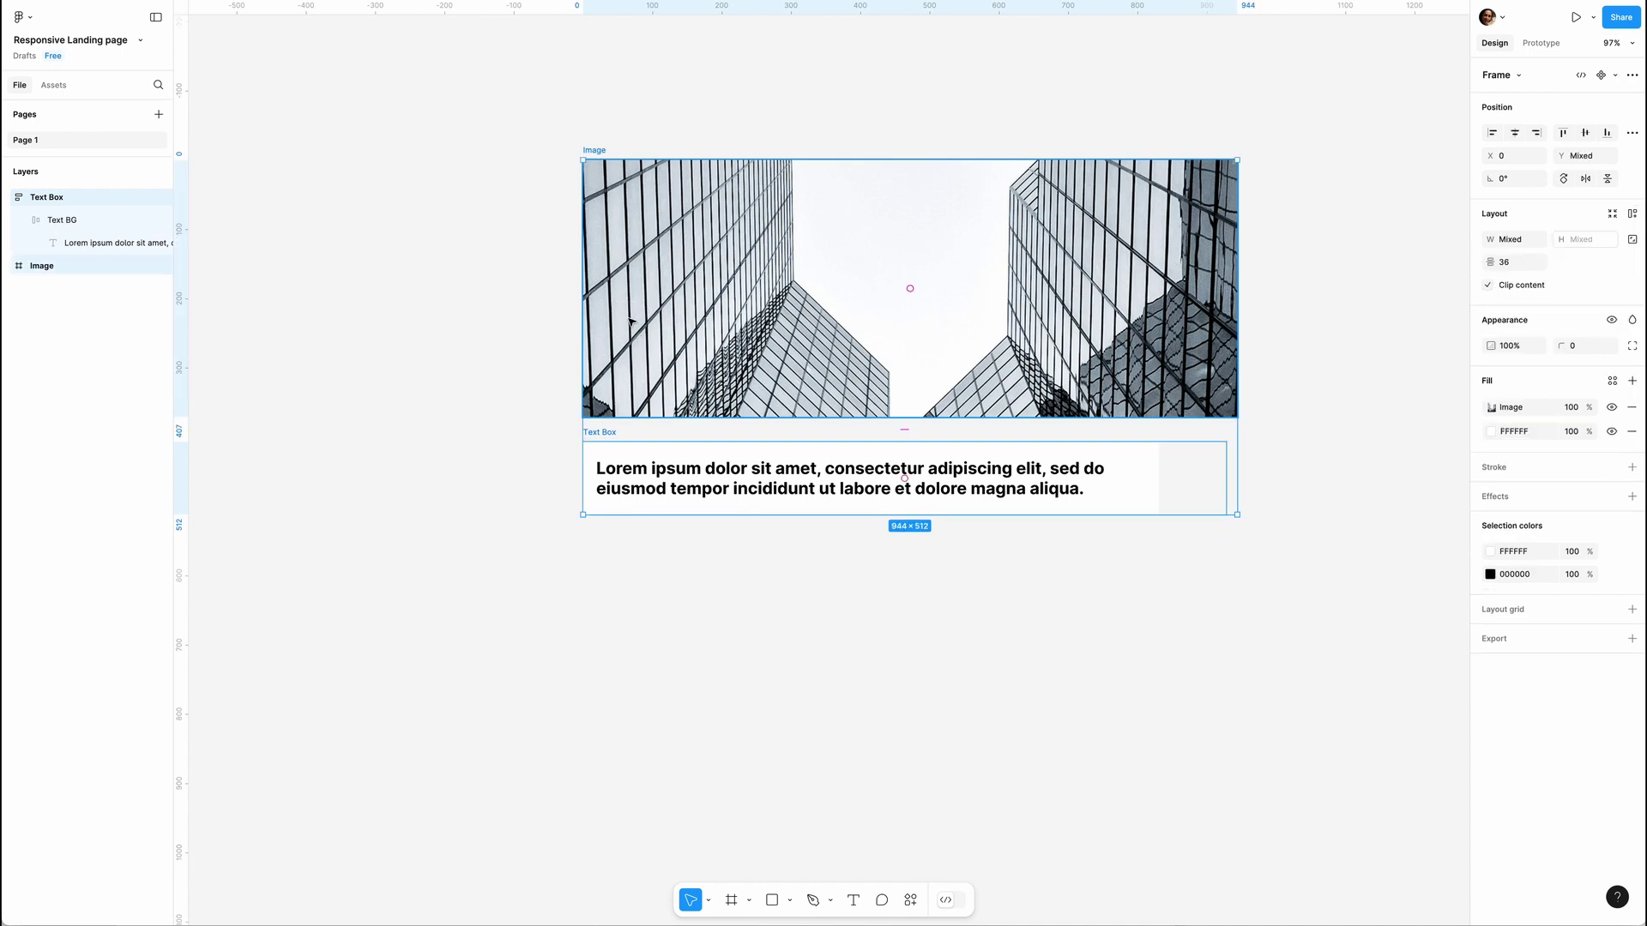
pyautogui.hotkey('shift', 'a')
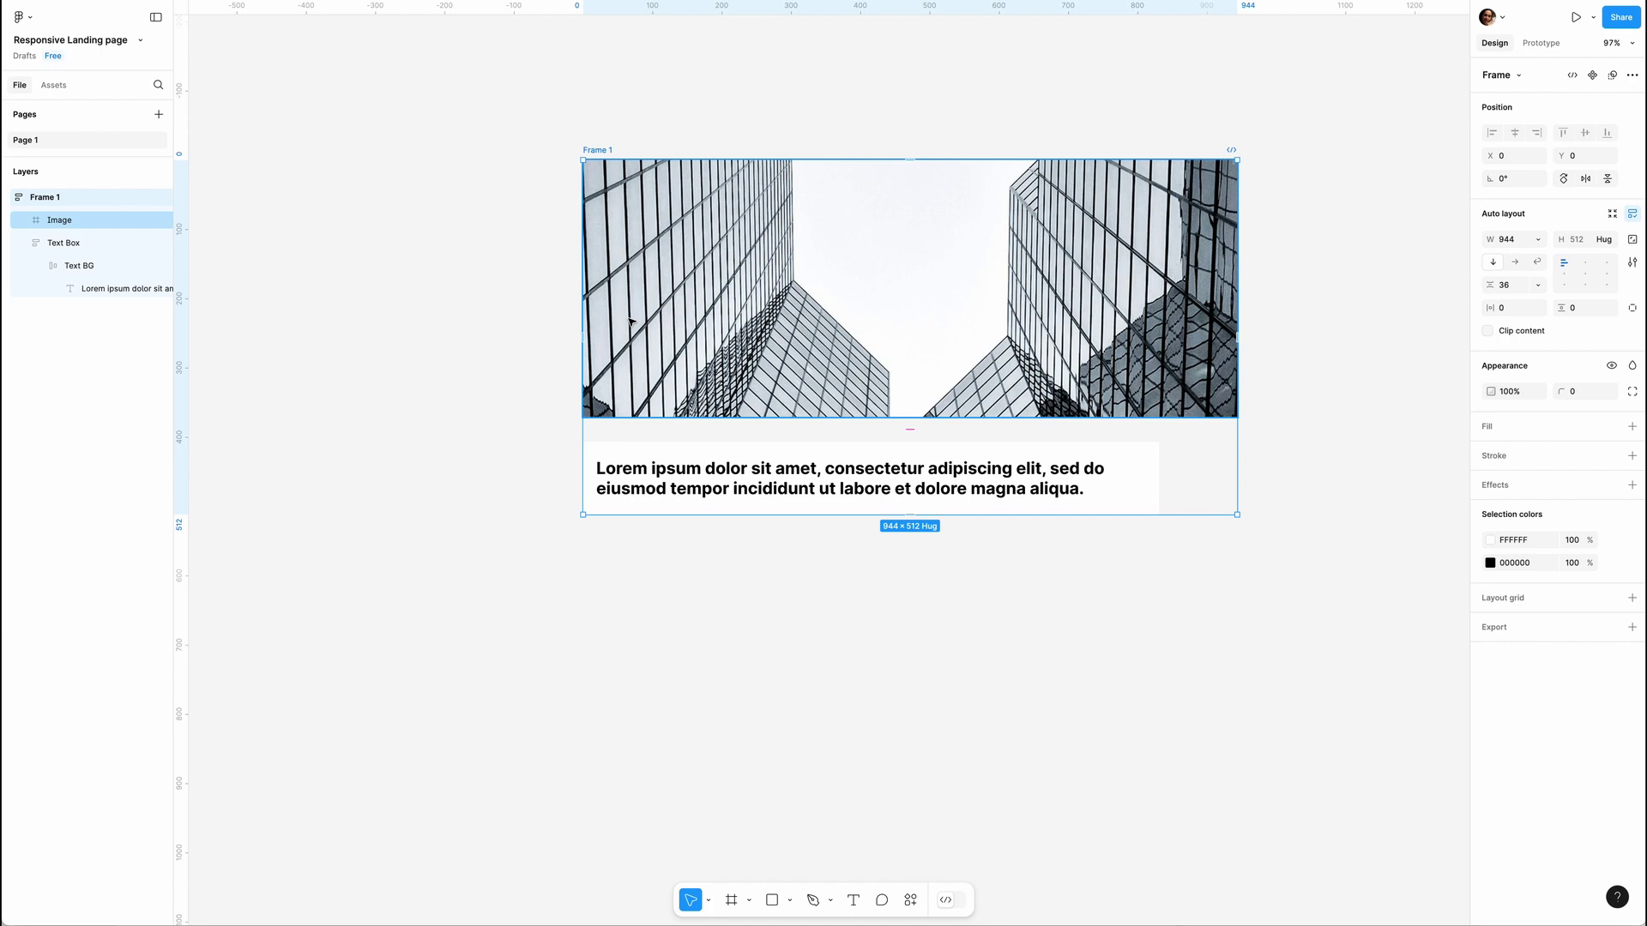
pyautogui.moveTo(1489, 285); pyautogui.dragTo(1466, 284)
pyautogui.moveTo(1368, 437); pyautogui.dragTo(1347, 436)
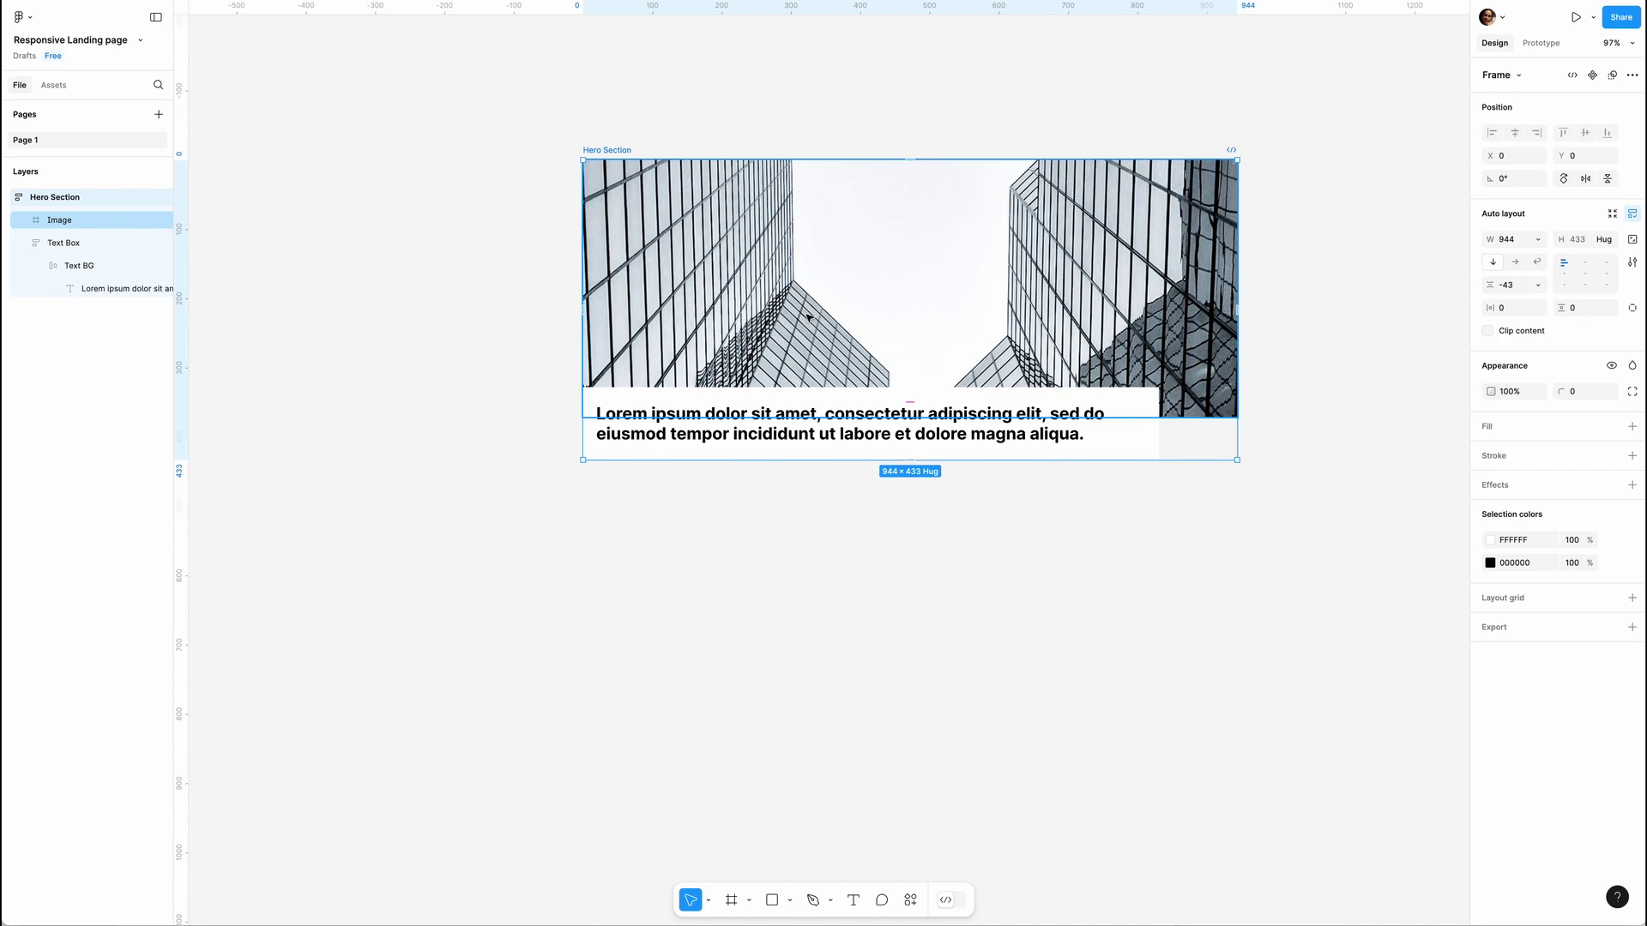
pyautogui.moveTo(1236, 460); pyautogui.dragTo(1096, 482)
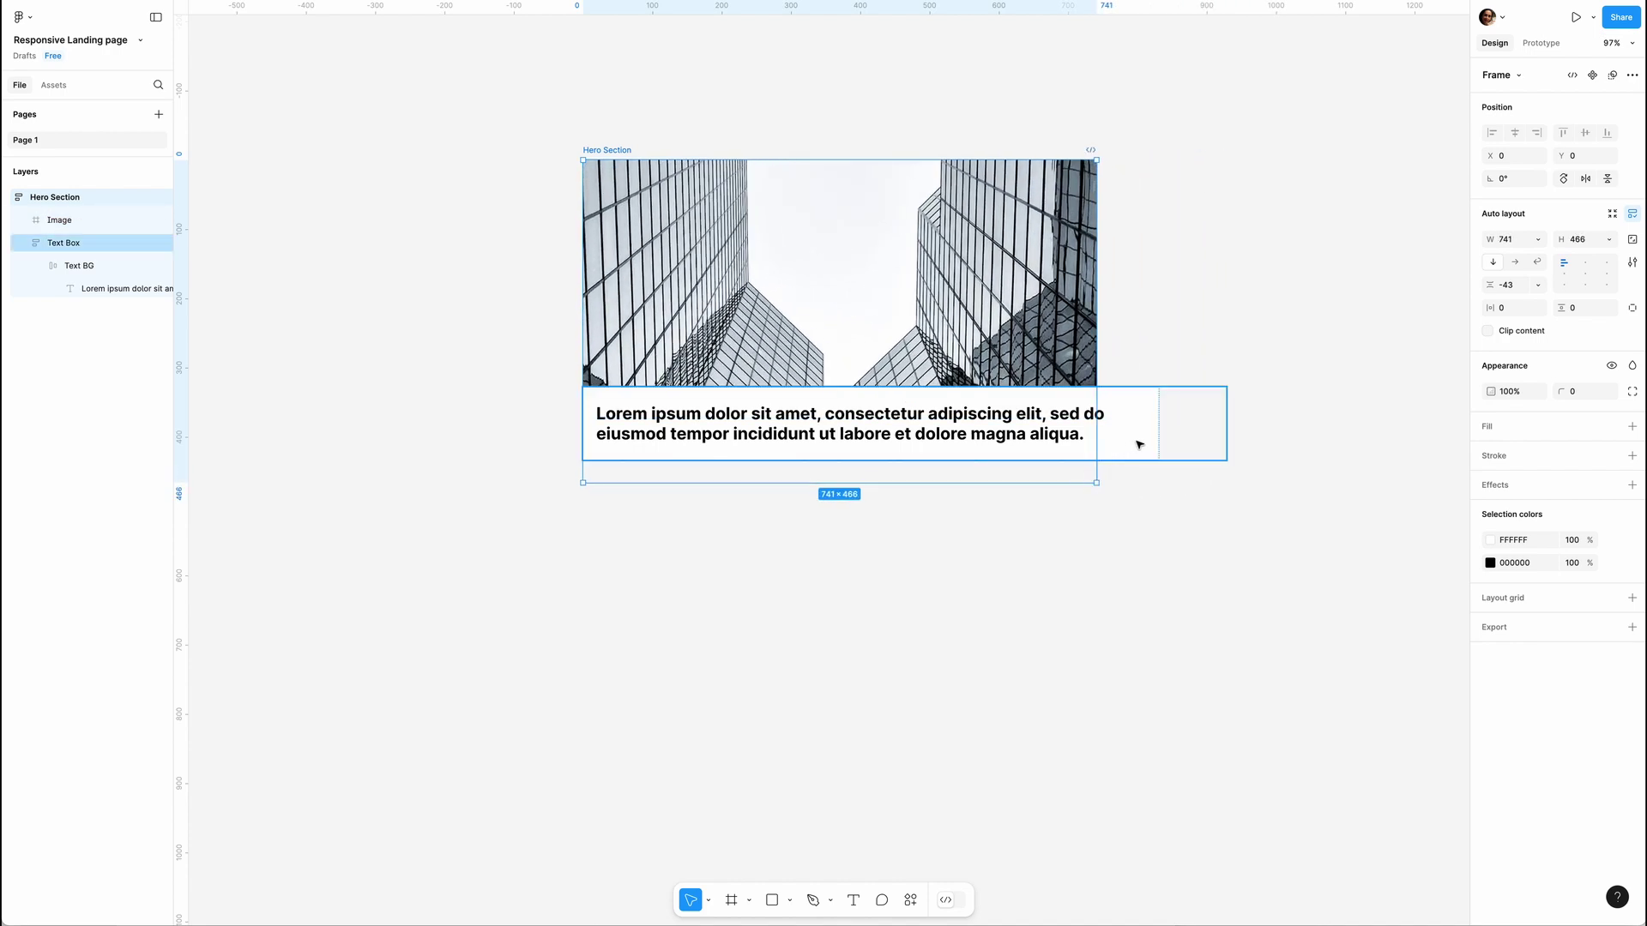
# Undo the resize, set Hero Section to hug and Text Box to fill width, then resize to 1022.
pyautogui.hotkey('ctrl', 'z')
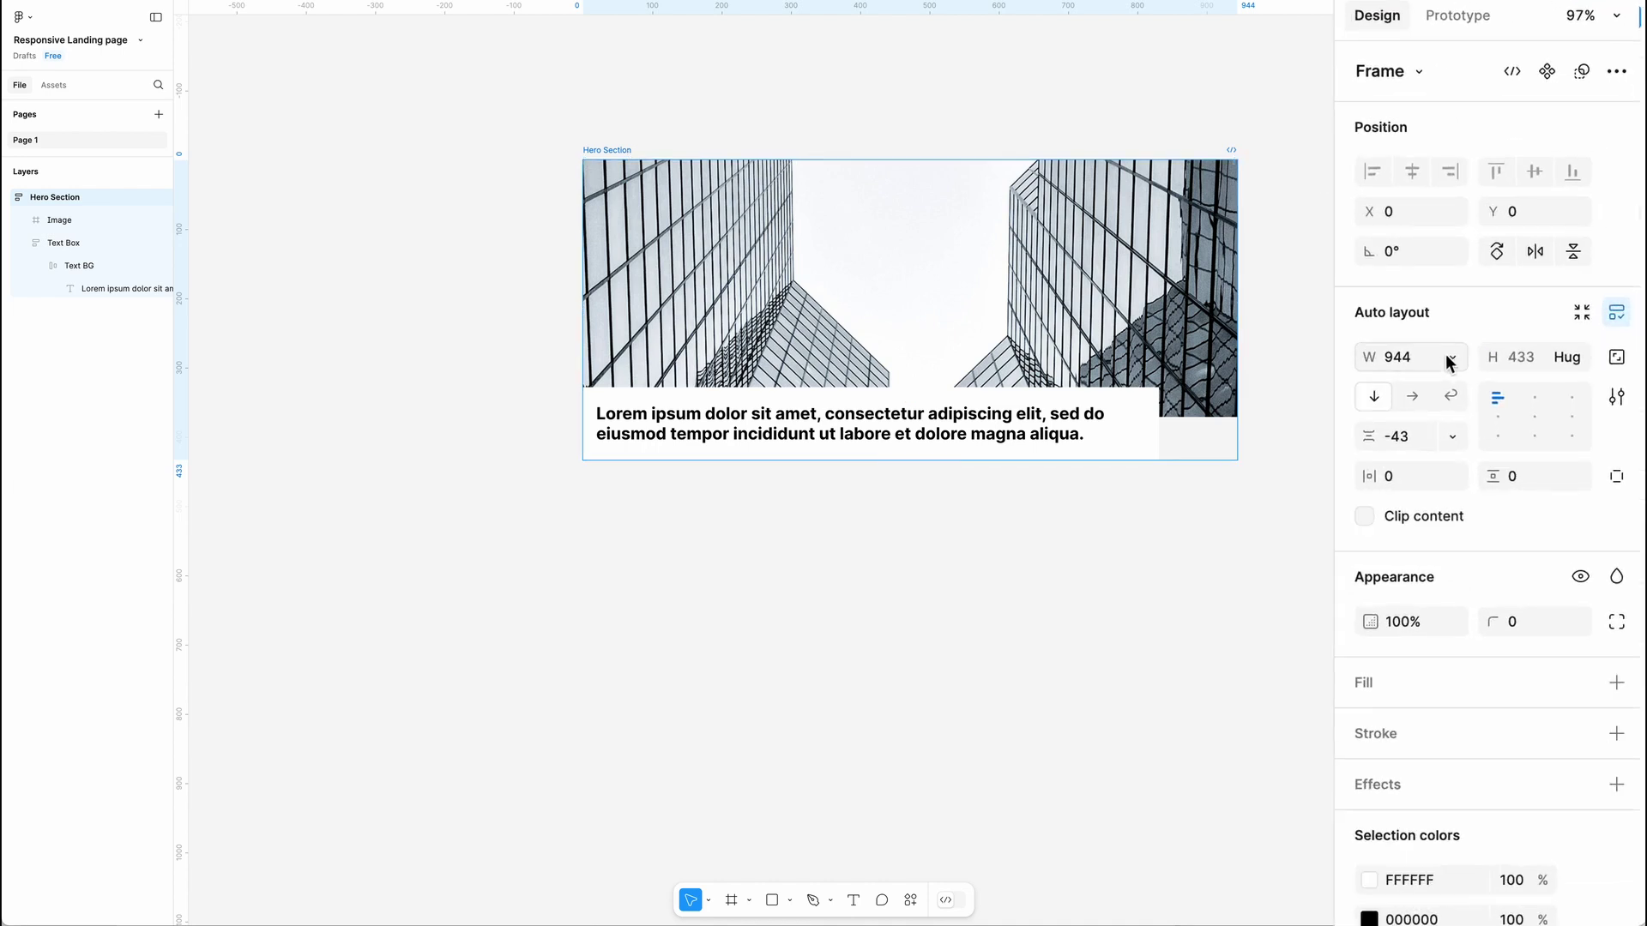
pyautogui.click(1539, 240)
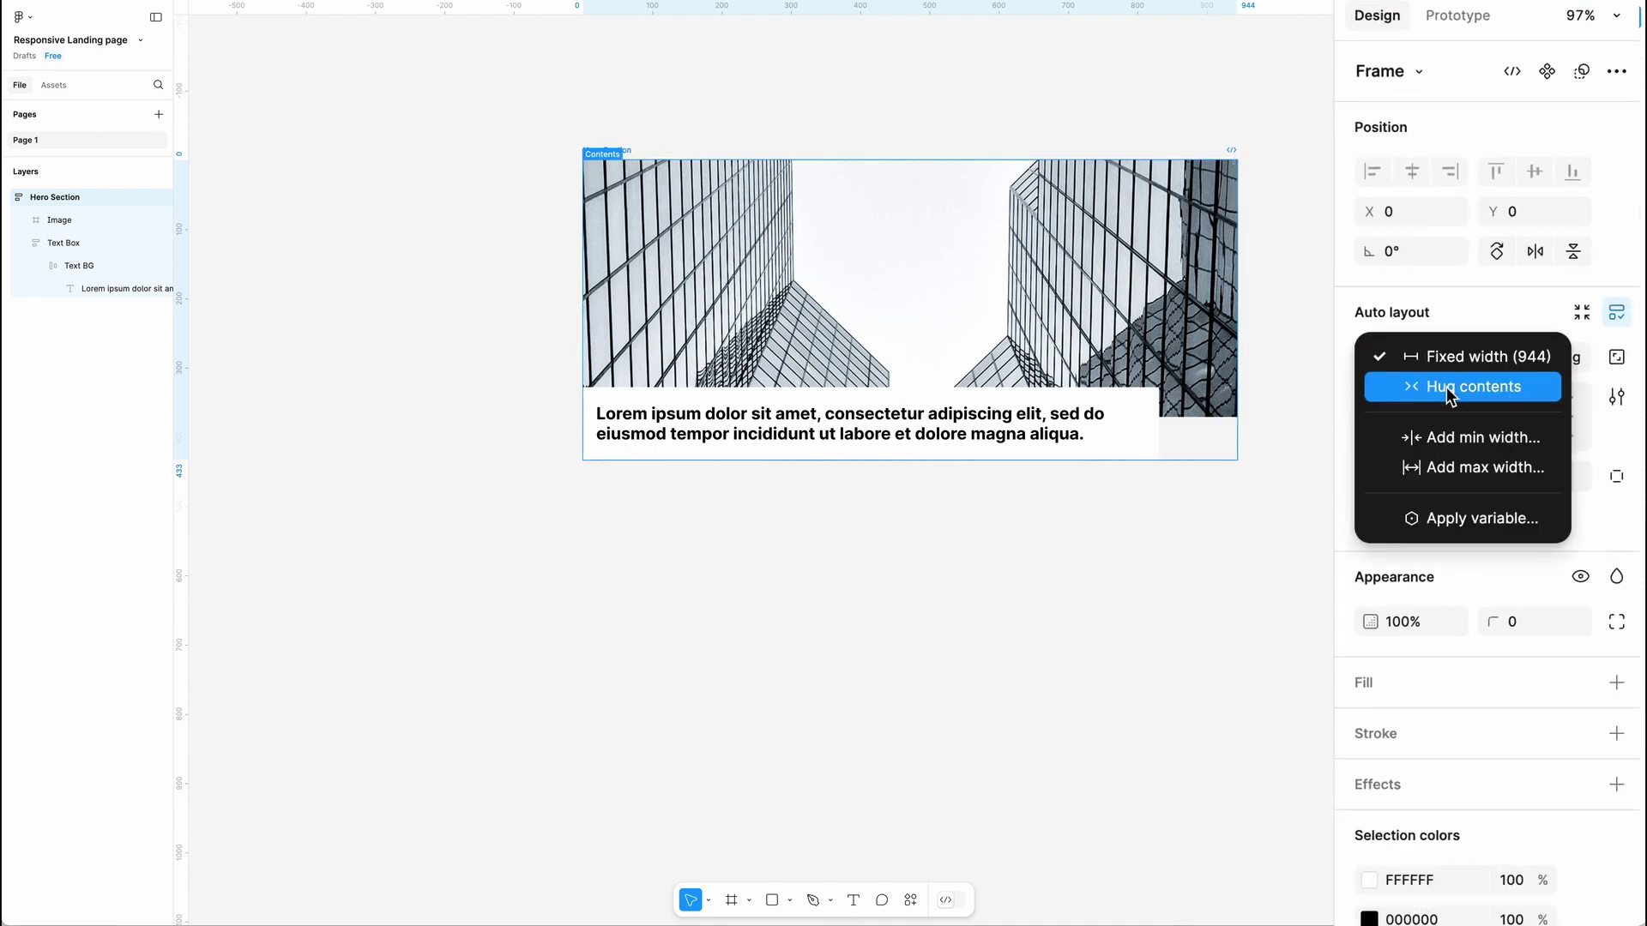
pyautogui.click(1451, 387)
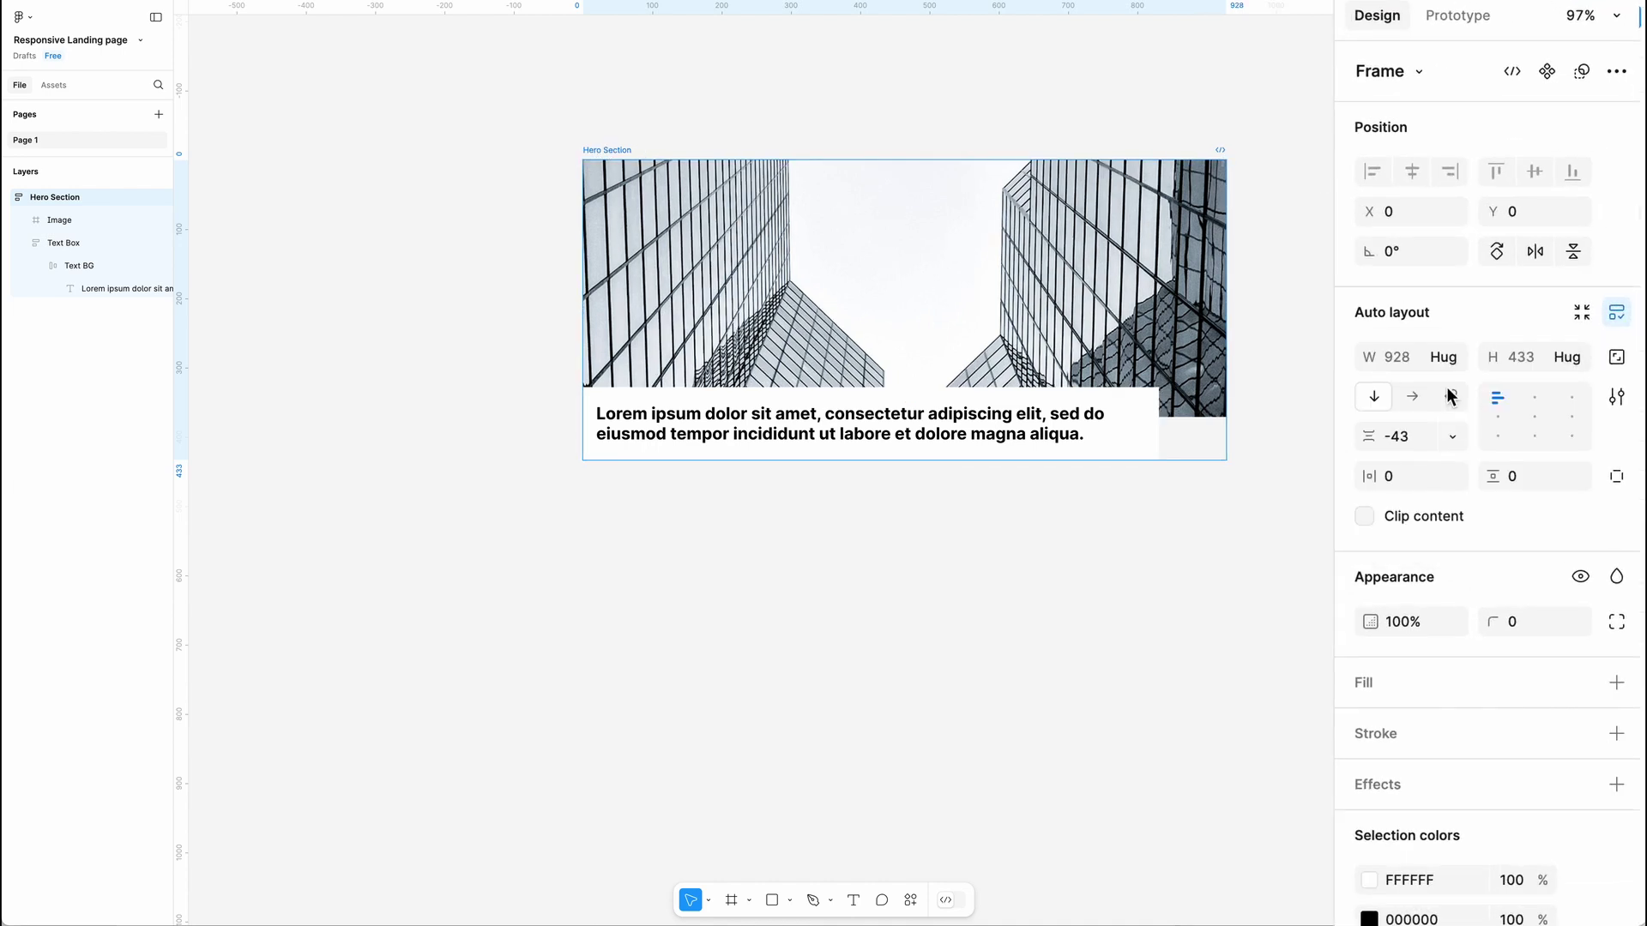
pyautogui.click(1146, 409)
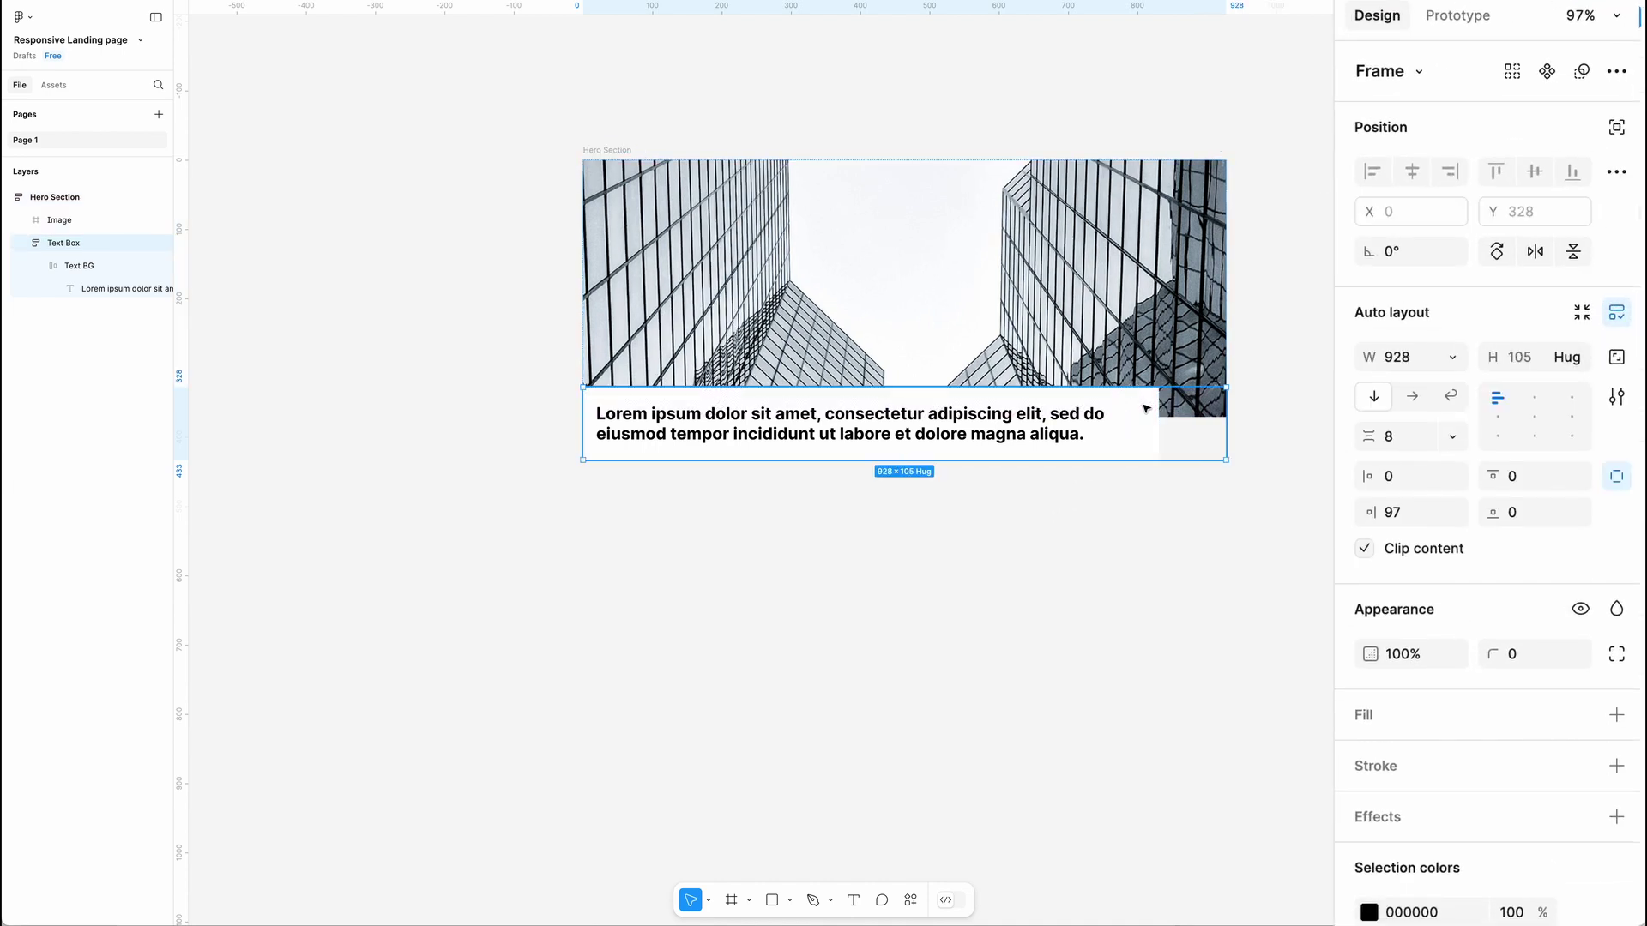
pyautogui.click(1452, 359)
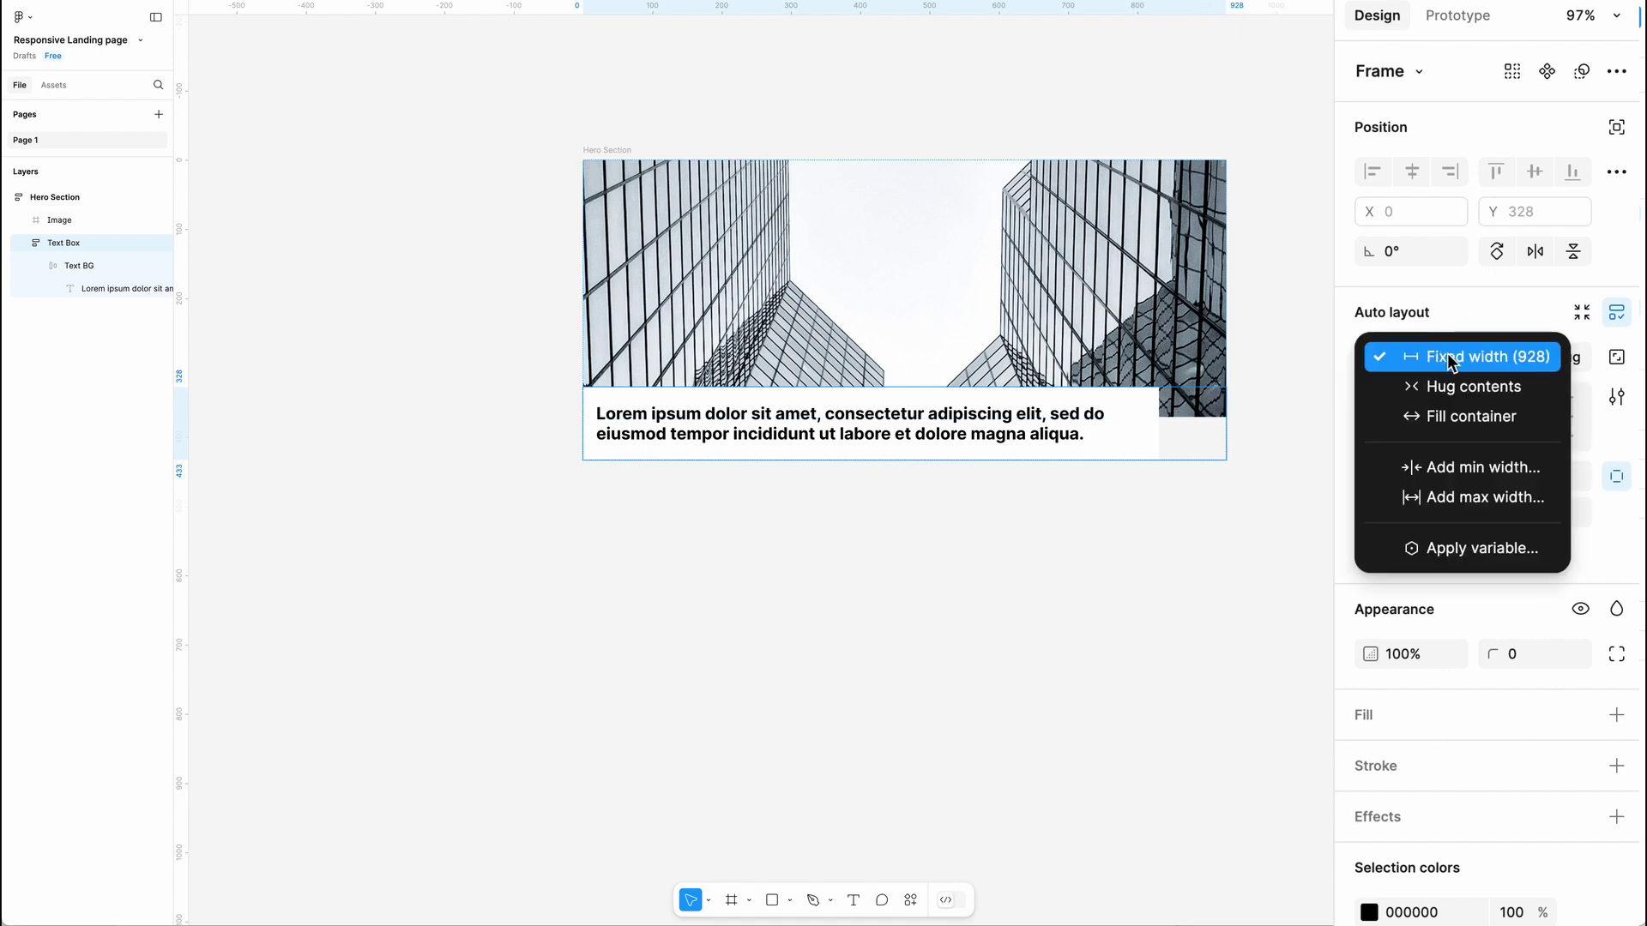
pyautogui.click(1436, 416)
pyautogui.moveTo(1226, 461); pyautogui.dragTo(1025, 481)
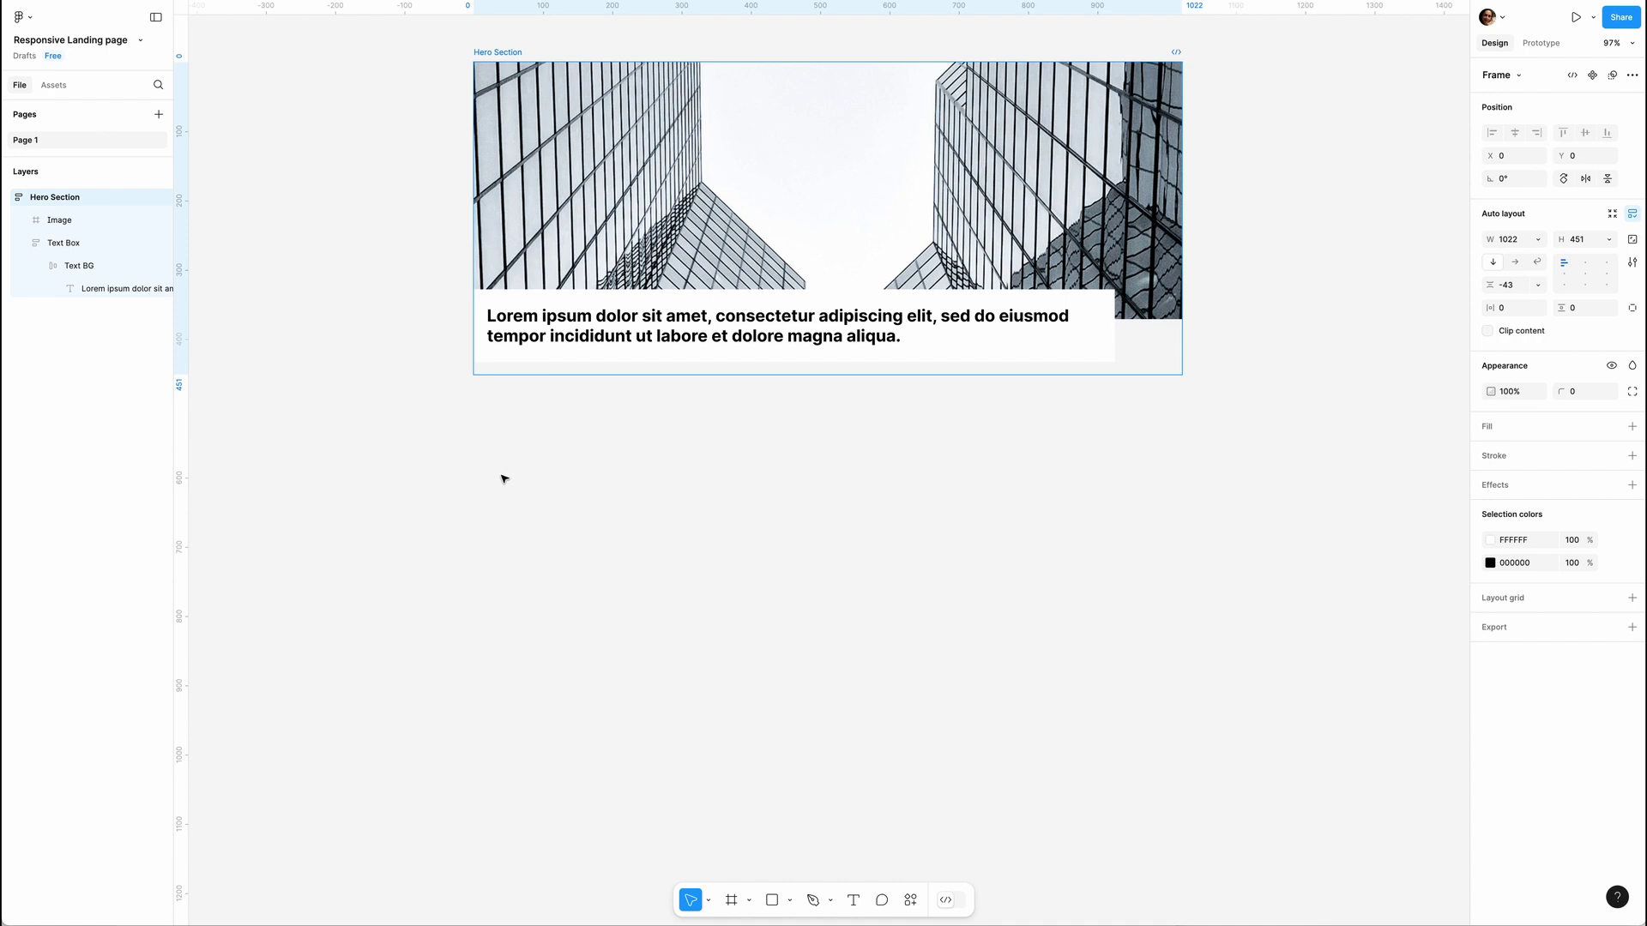
# Draw four grey D9D9D9 card rectangles in a row below the hero.
pyautogui.press('r')
pyautogui.moveTo(475, 449); pyautogui.dragTo(667, 662)
pyautogui.moveTo(596, 573); pyautogui.dragTo(790, 574)
pyautogui.hotkey('ctrl', 'd')
pyautogui.hotkey('ctrl', 'd')
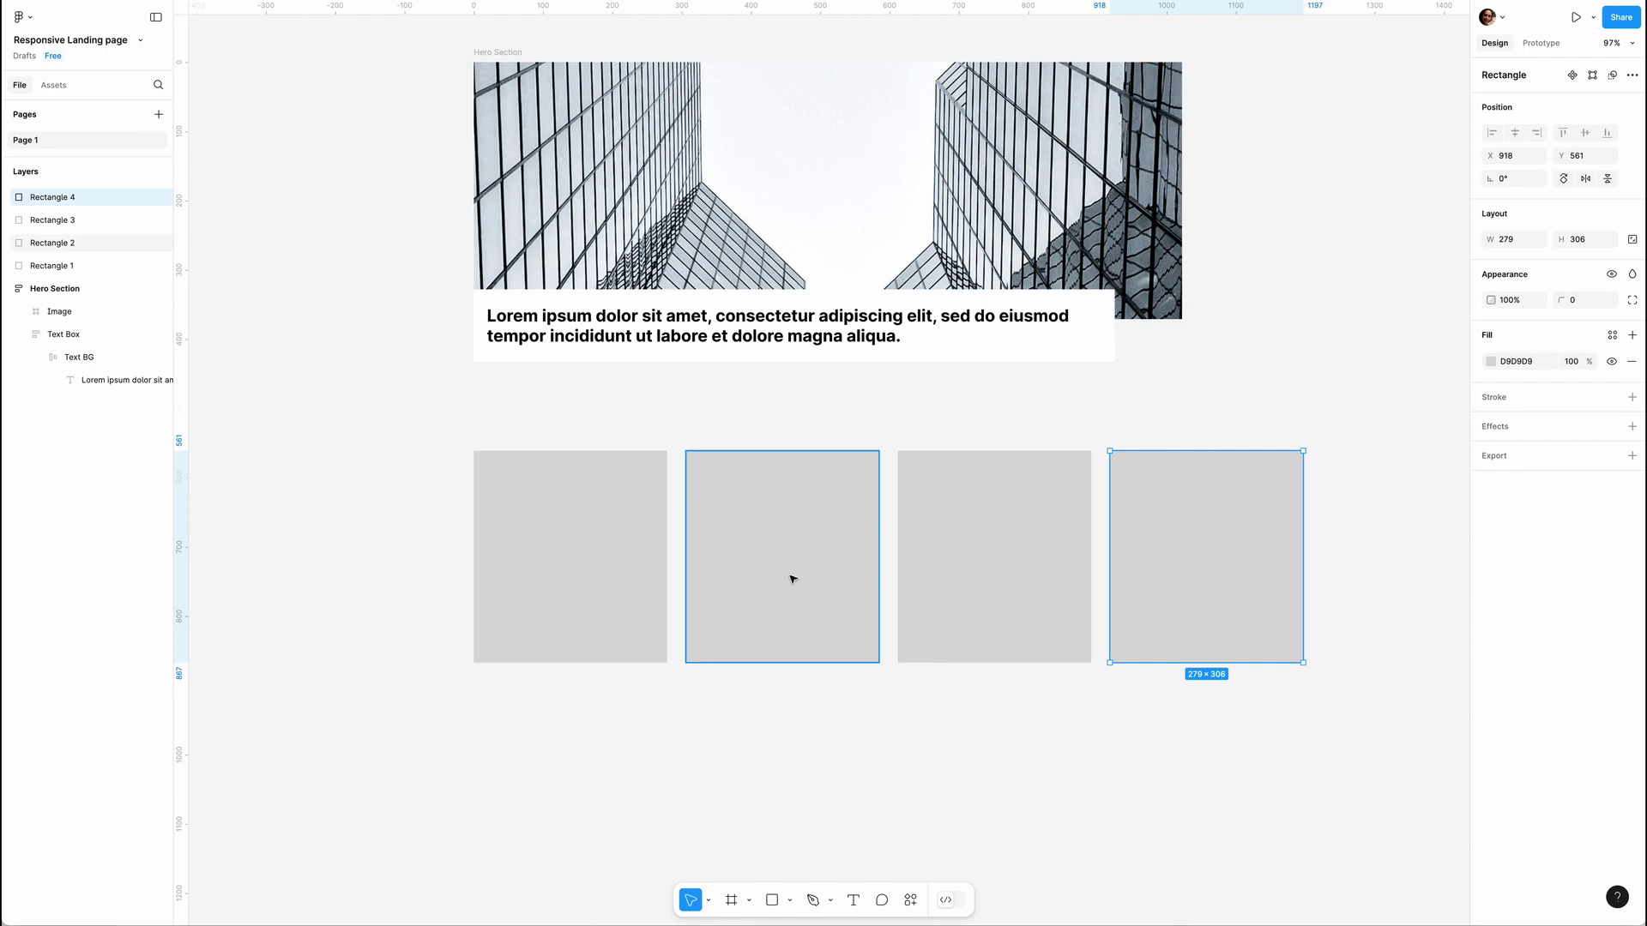
pyautogui.moveTo(463, 433); pyautogui.dragTo(1179, 609)
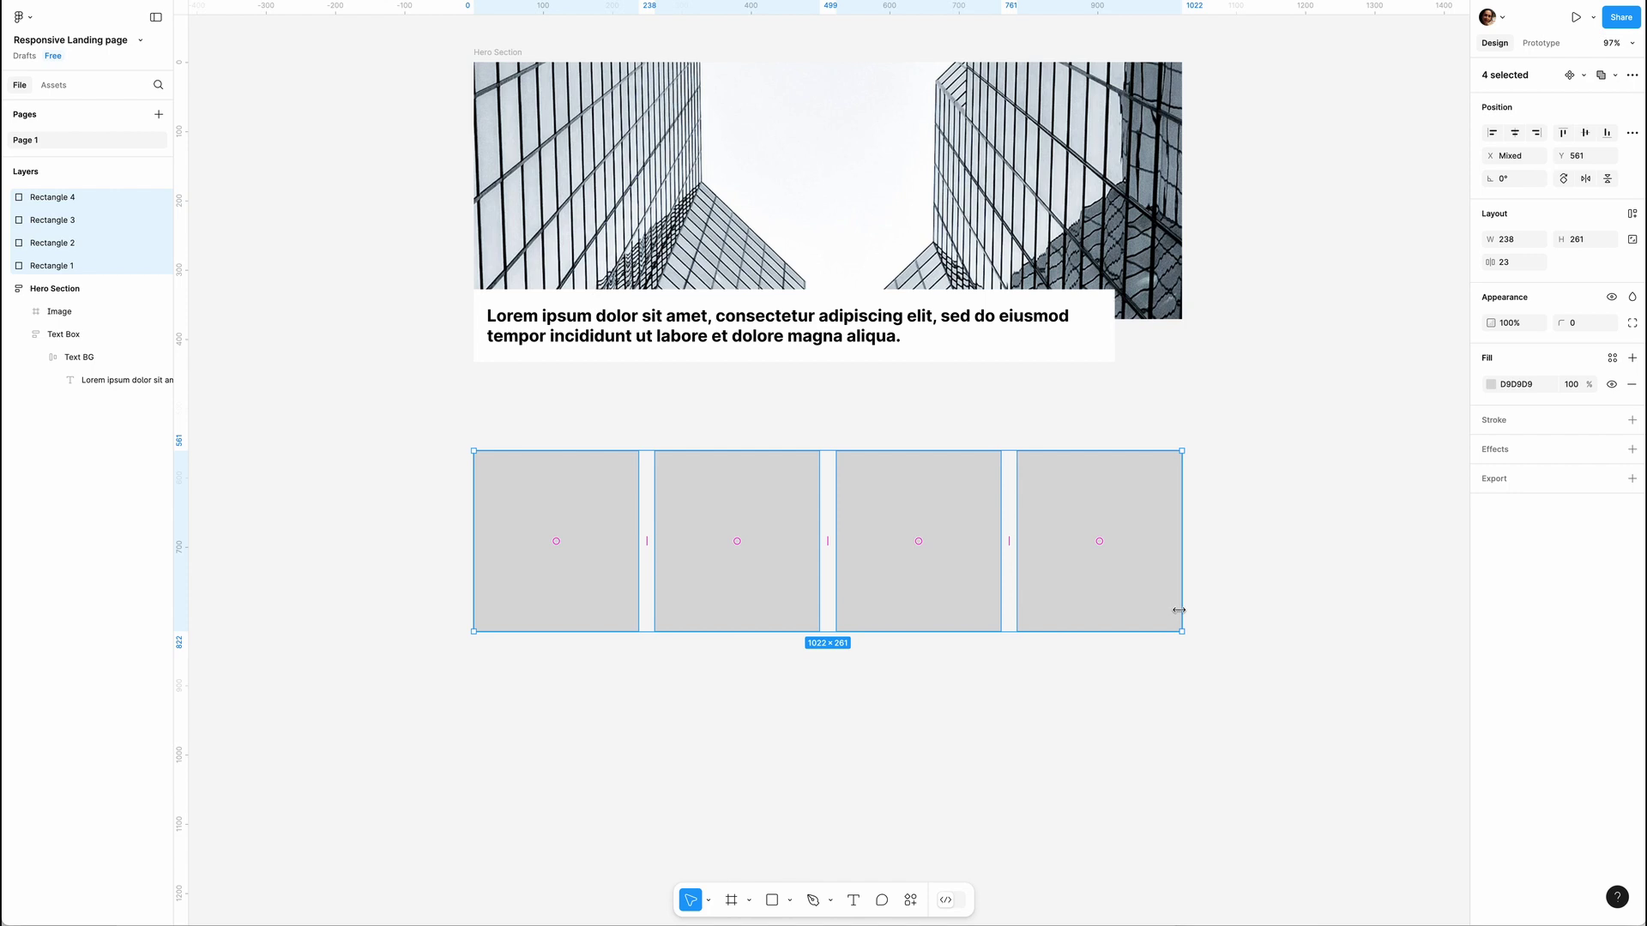
# Wrap the four cards in an auto-layout frame named 'Blog Section'.
pyautogui.hotkey('shift', 'a')
pyautogui.hotkey('ctrl', 'r')
pyautogui.write('Blog')
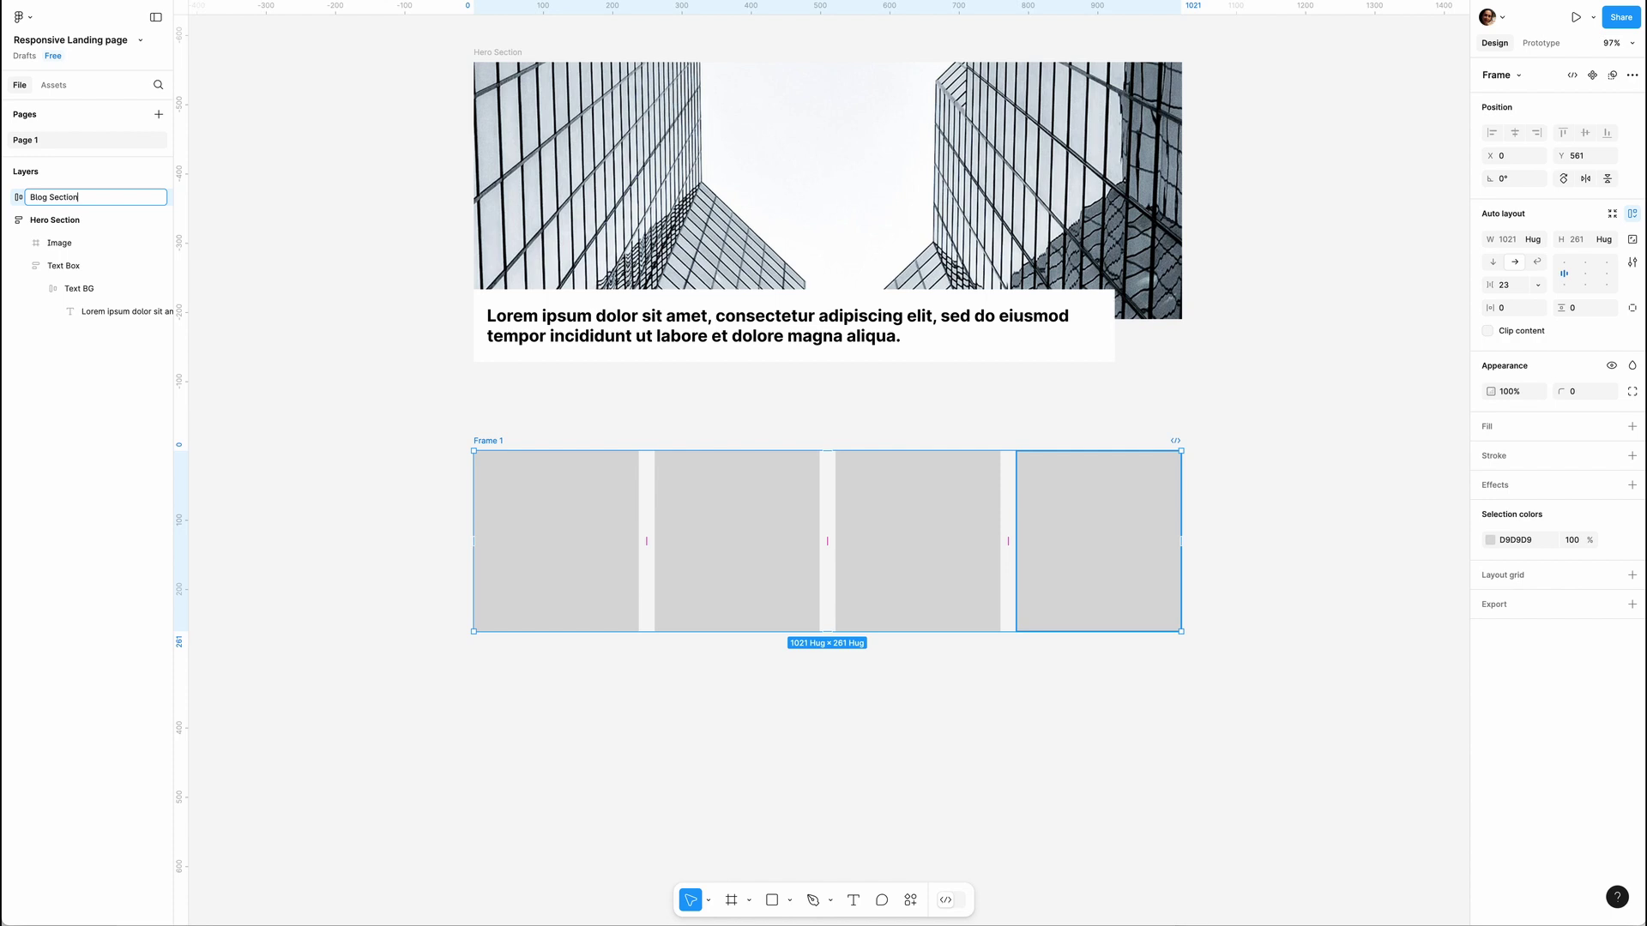
pyautogui.press('Return')
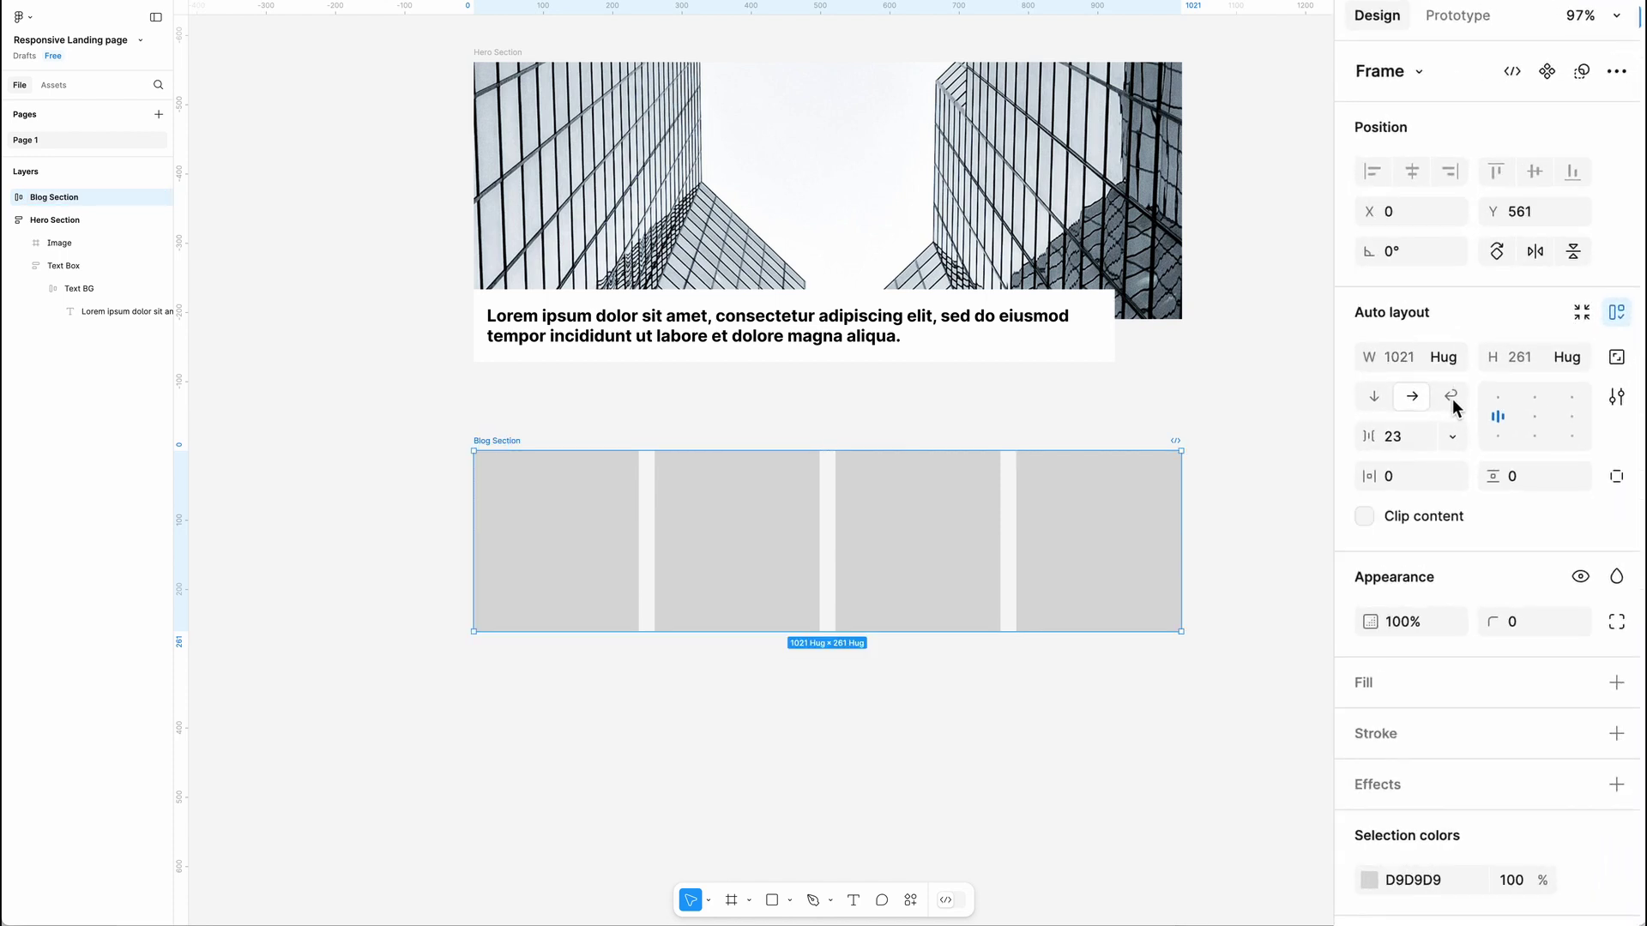
# Turn on wrapping for Blog Section, test it by narrowing, then restore hug width.
pyautogui.click(1537, 262)
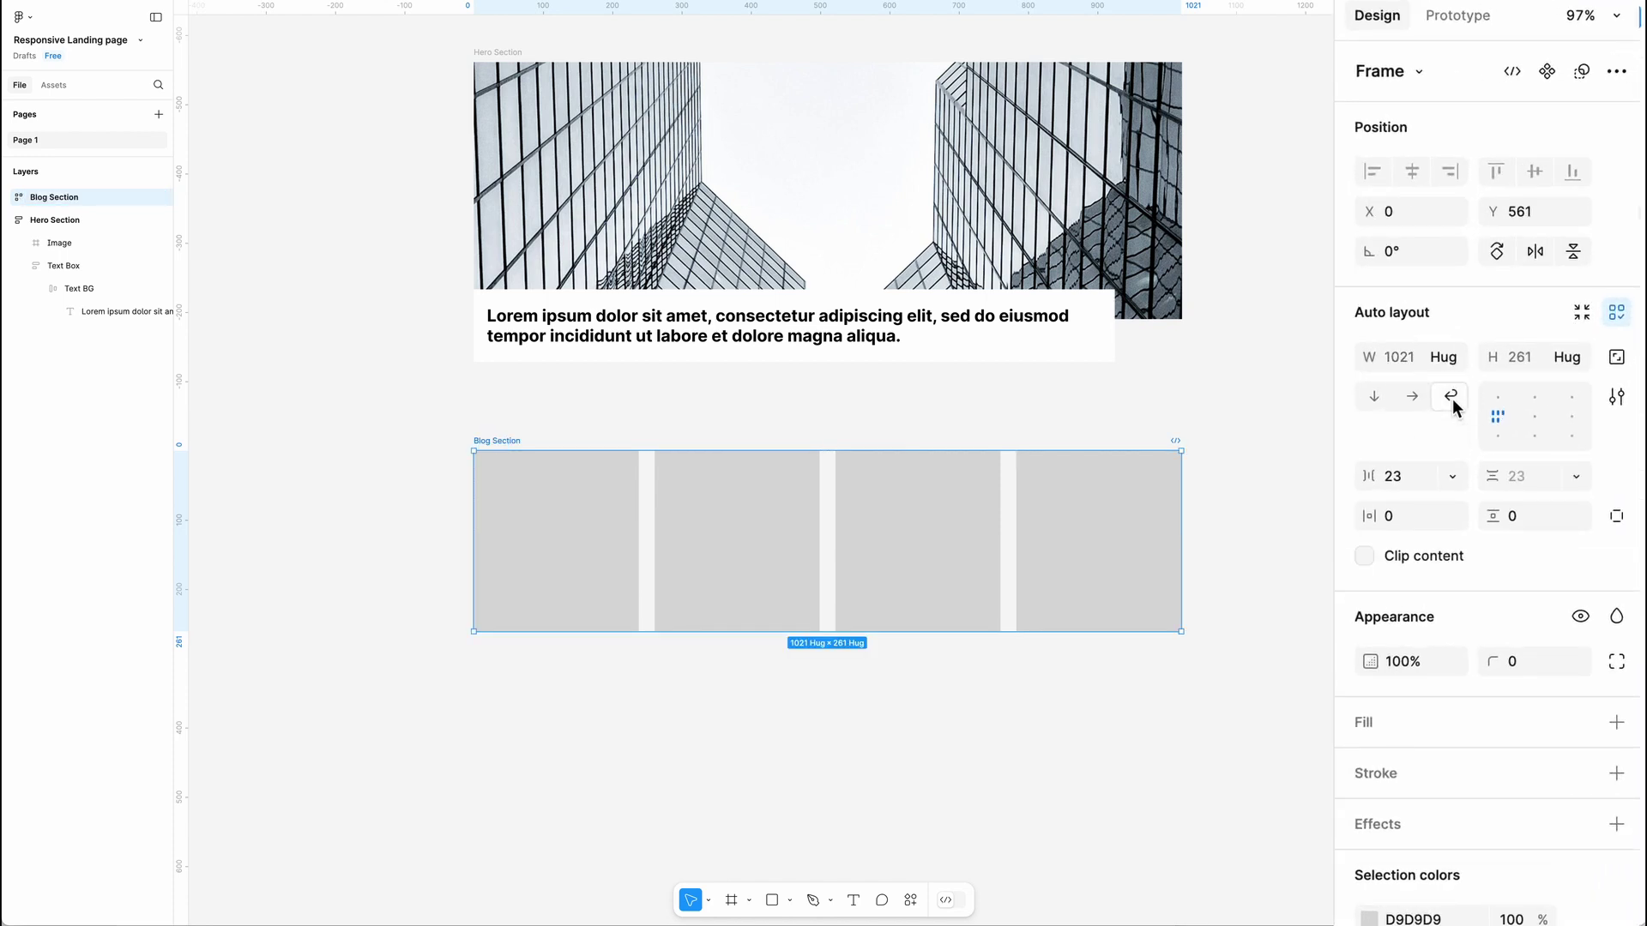
pyautogui.moveTo(1180, 607); pyautogui.dragTo(984, 613)
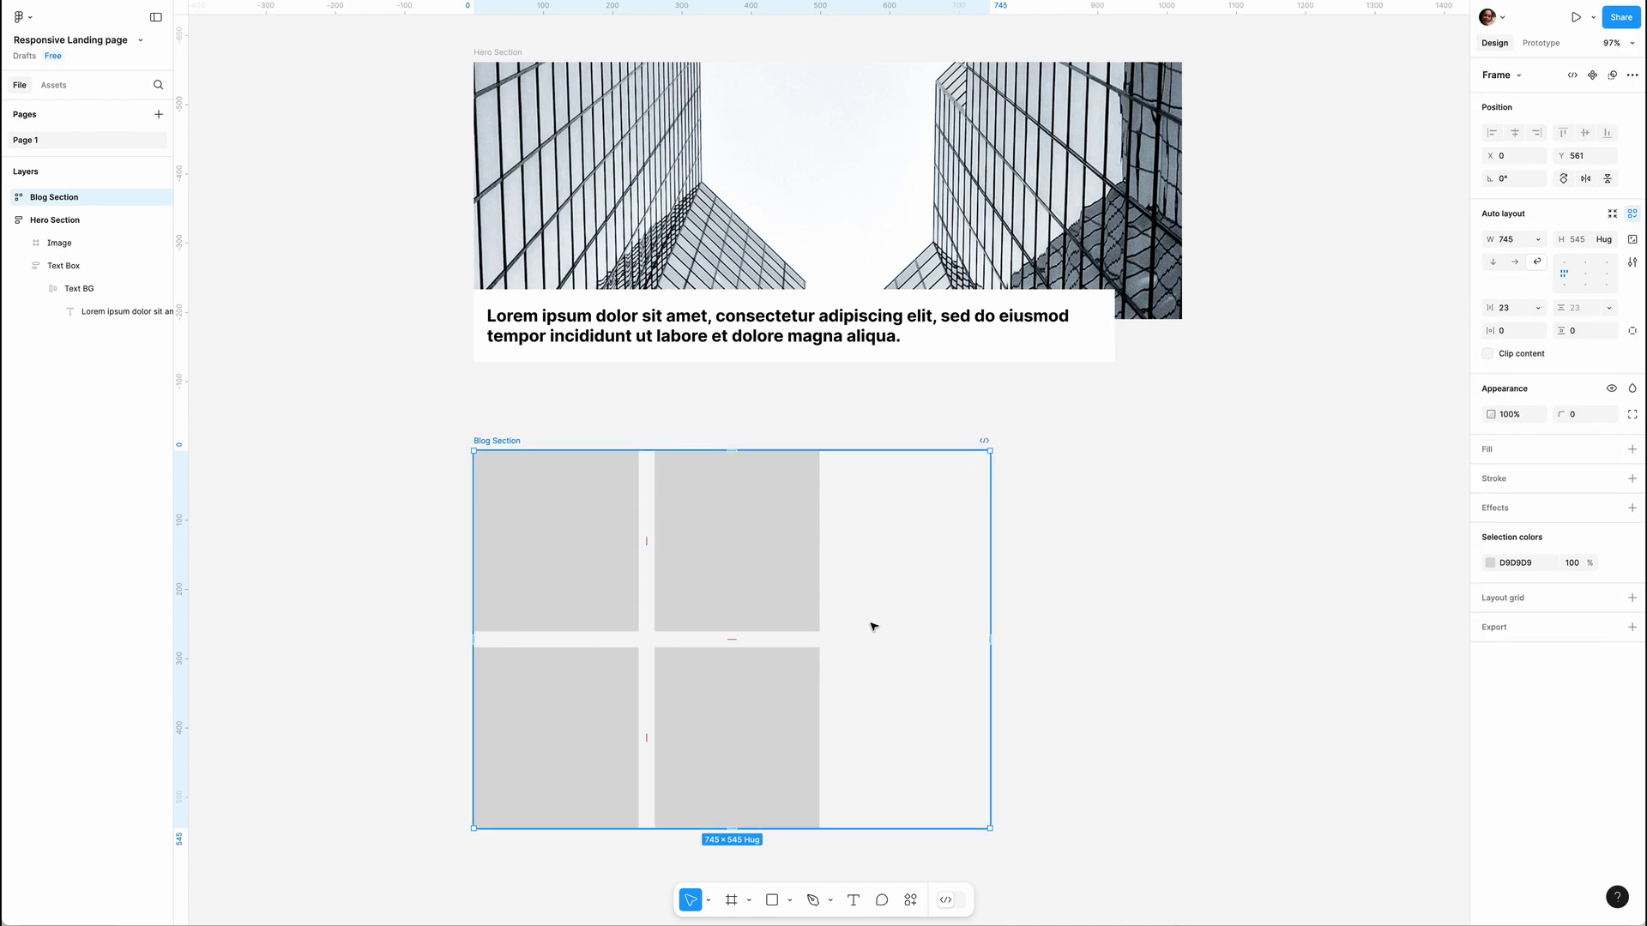
pyautogui.click(1538, 239)
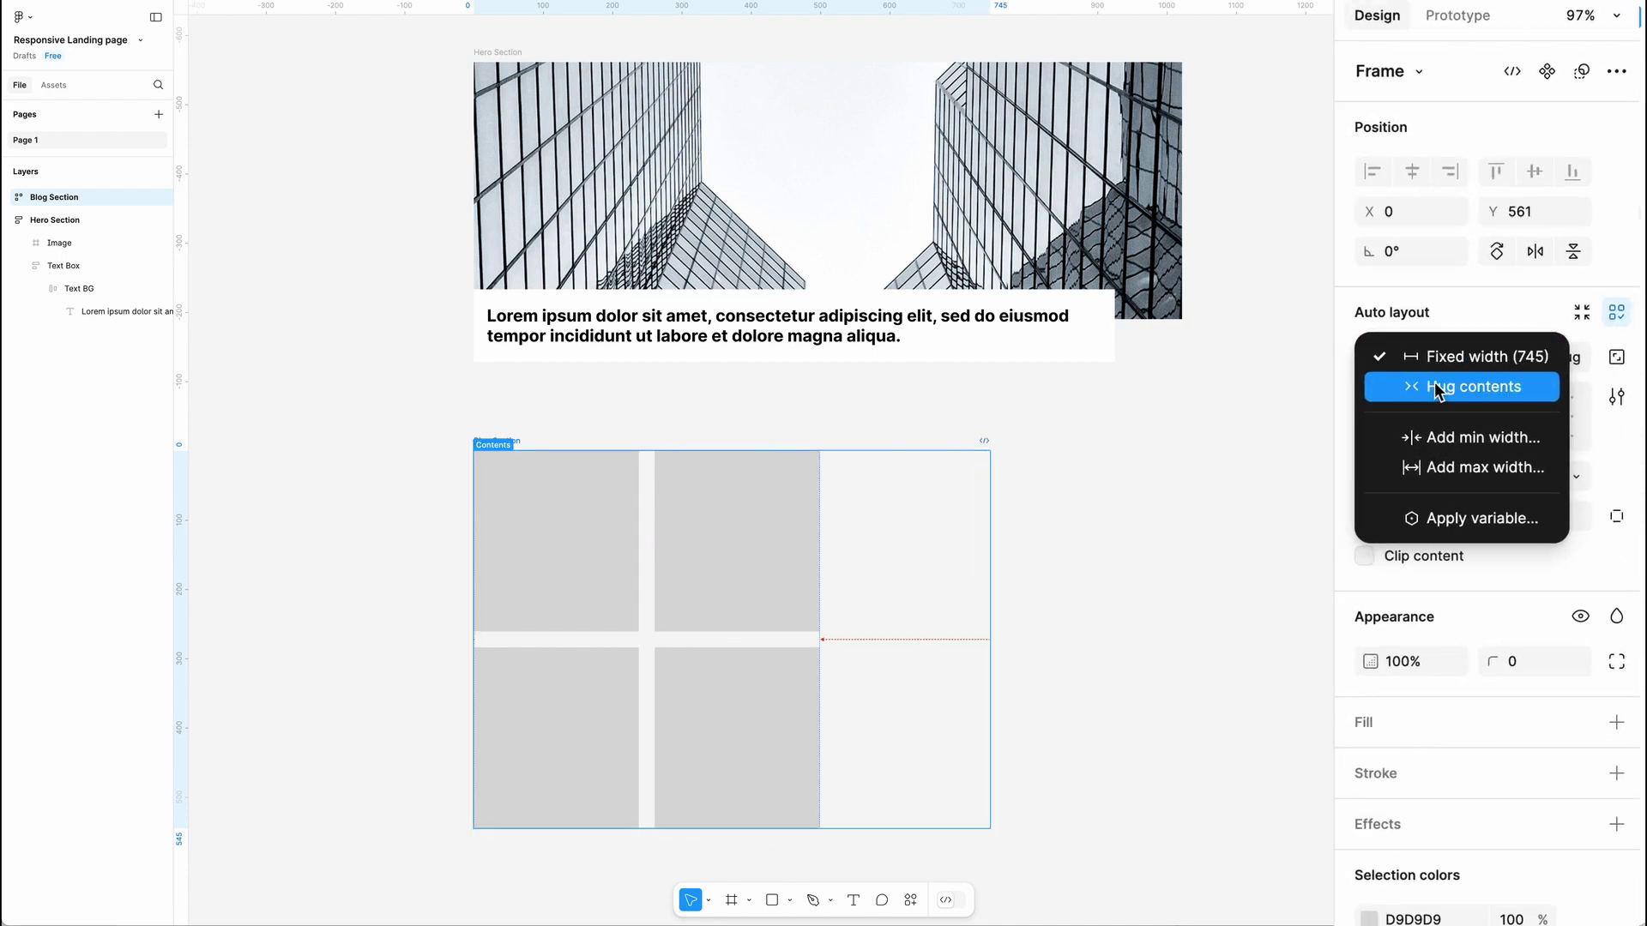
pyautogui.click(1439, 391)
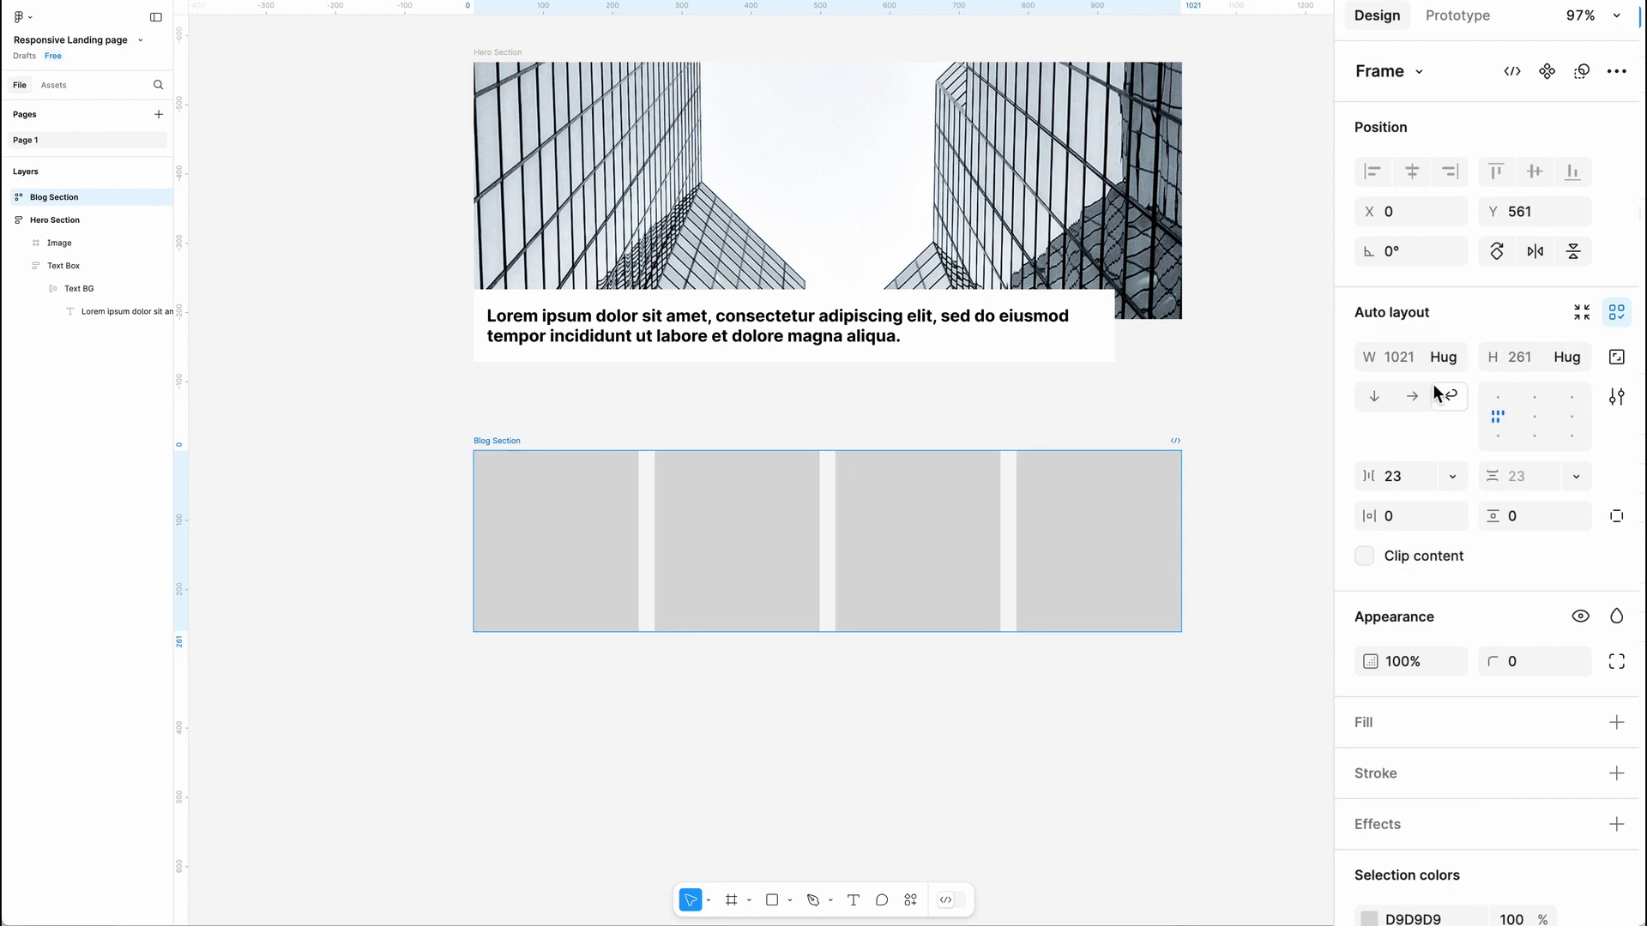
# Set the first, third and fourth blog cards' width to Fill container.
pyautogui.click(593, 522)
pyautogui.keyDown('shift'); pyautogui.click(930, 485); pyautogui.keyUp('shift')
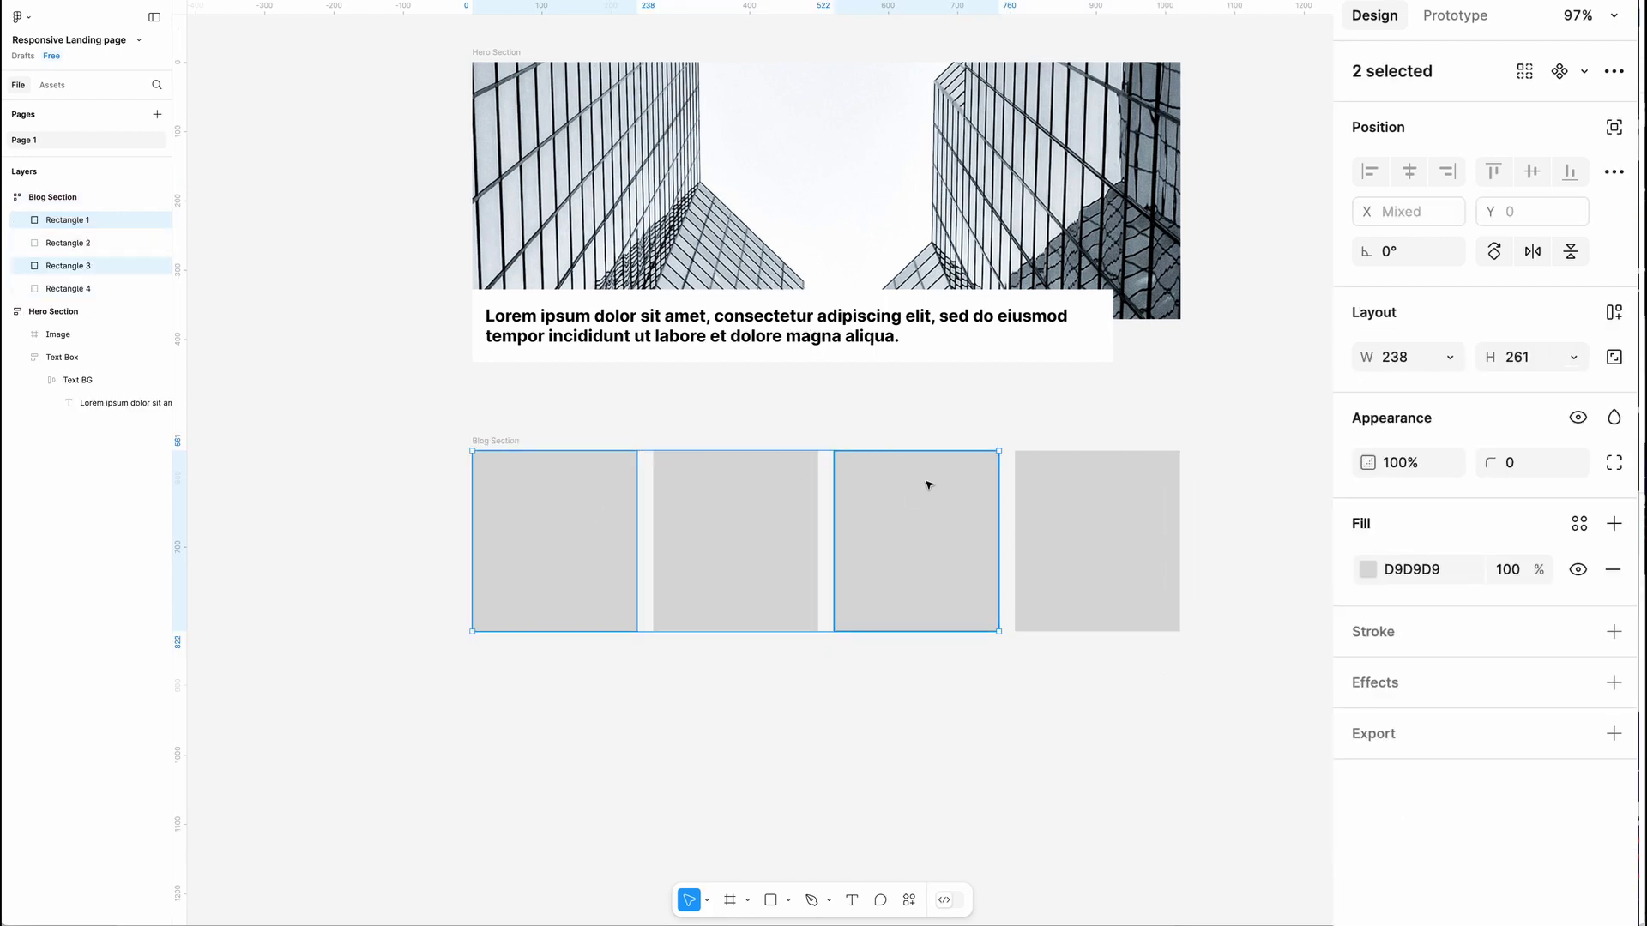
pyautogui.keyDown('shift'); pyautogui.click(1132, 482); pyautogui.keyUp('shift')
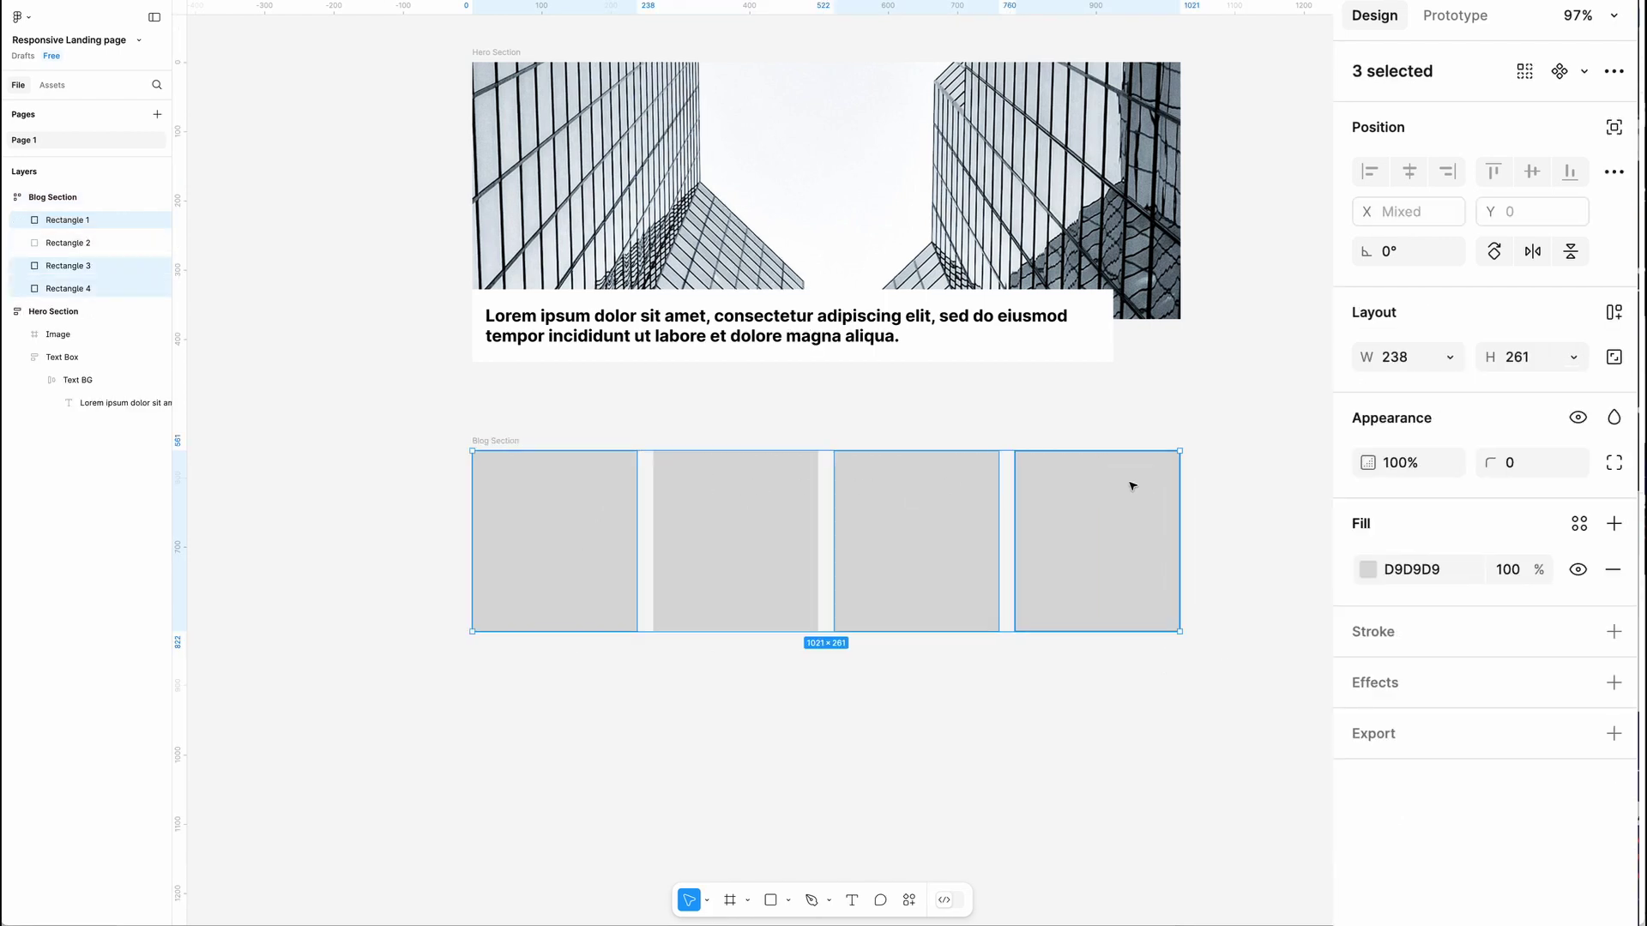
pyautogui.click(1450, 359)
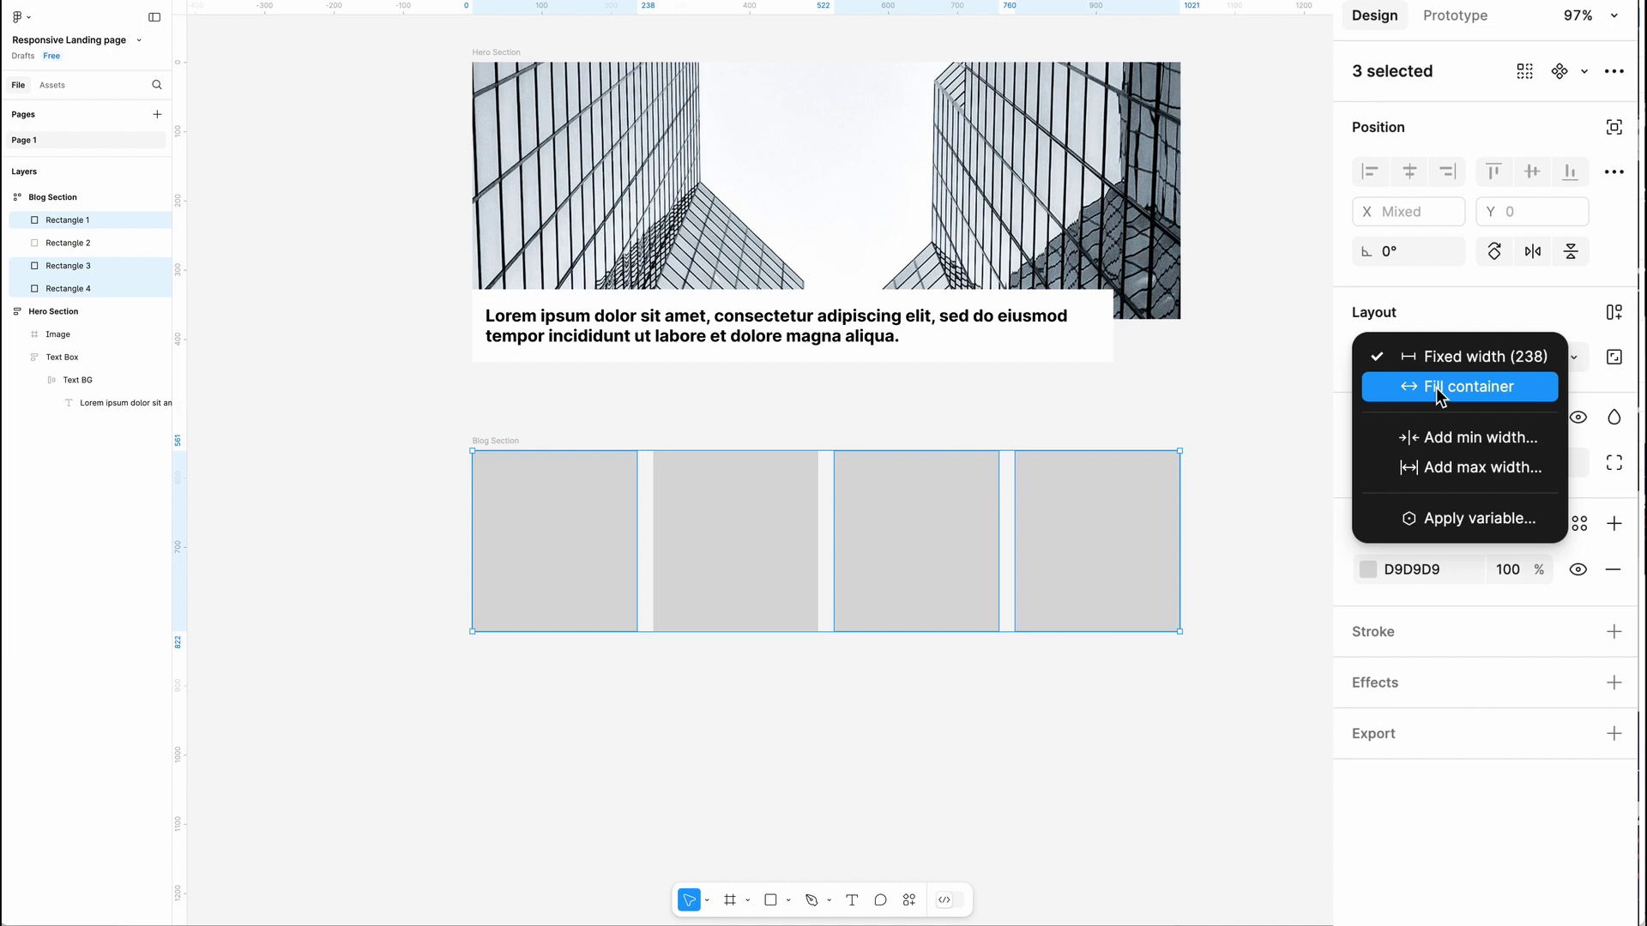
pyautogui.click(1440, 387)
# Narrow the Blog Section to test the stretching cards, then undo back to 1021 width.
pyautogui.press('Escape')
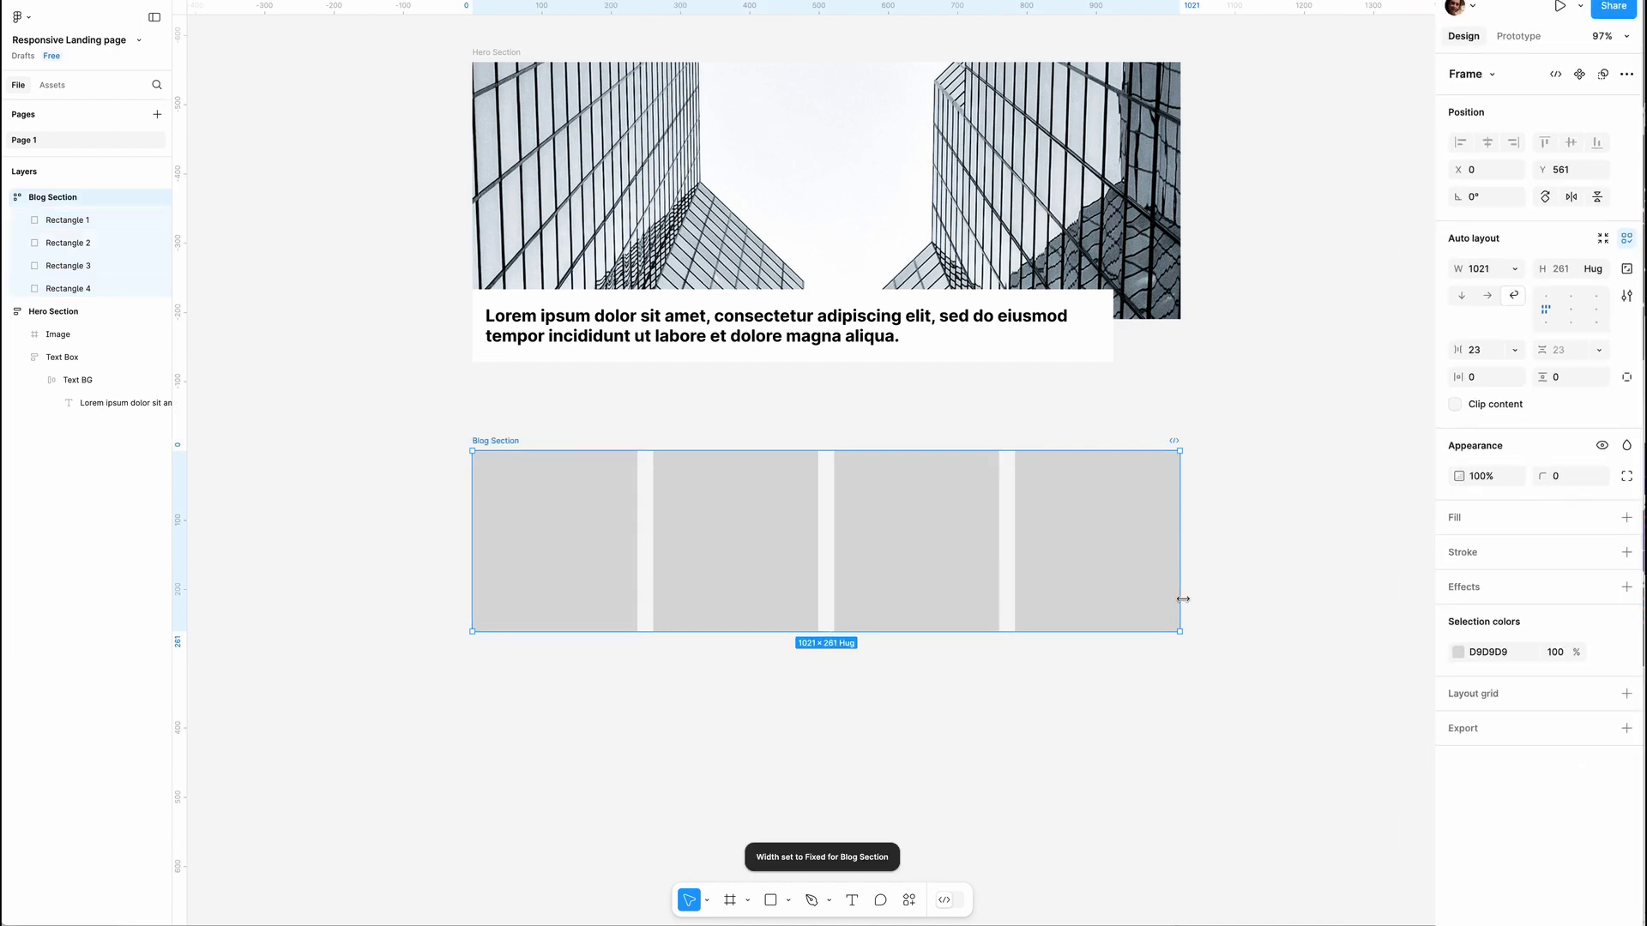
pyautogui.moveTo(1180, 600); pyautogui.dragTo(1046, 602)
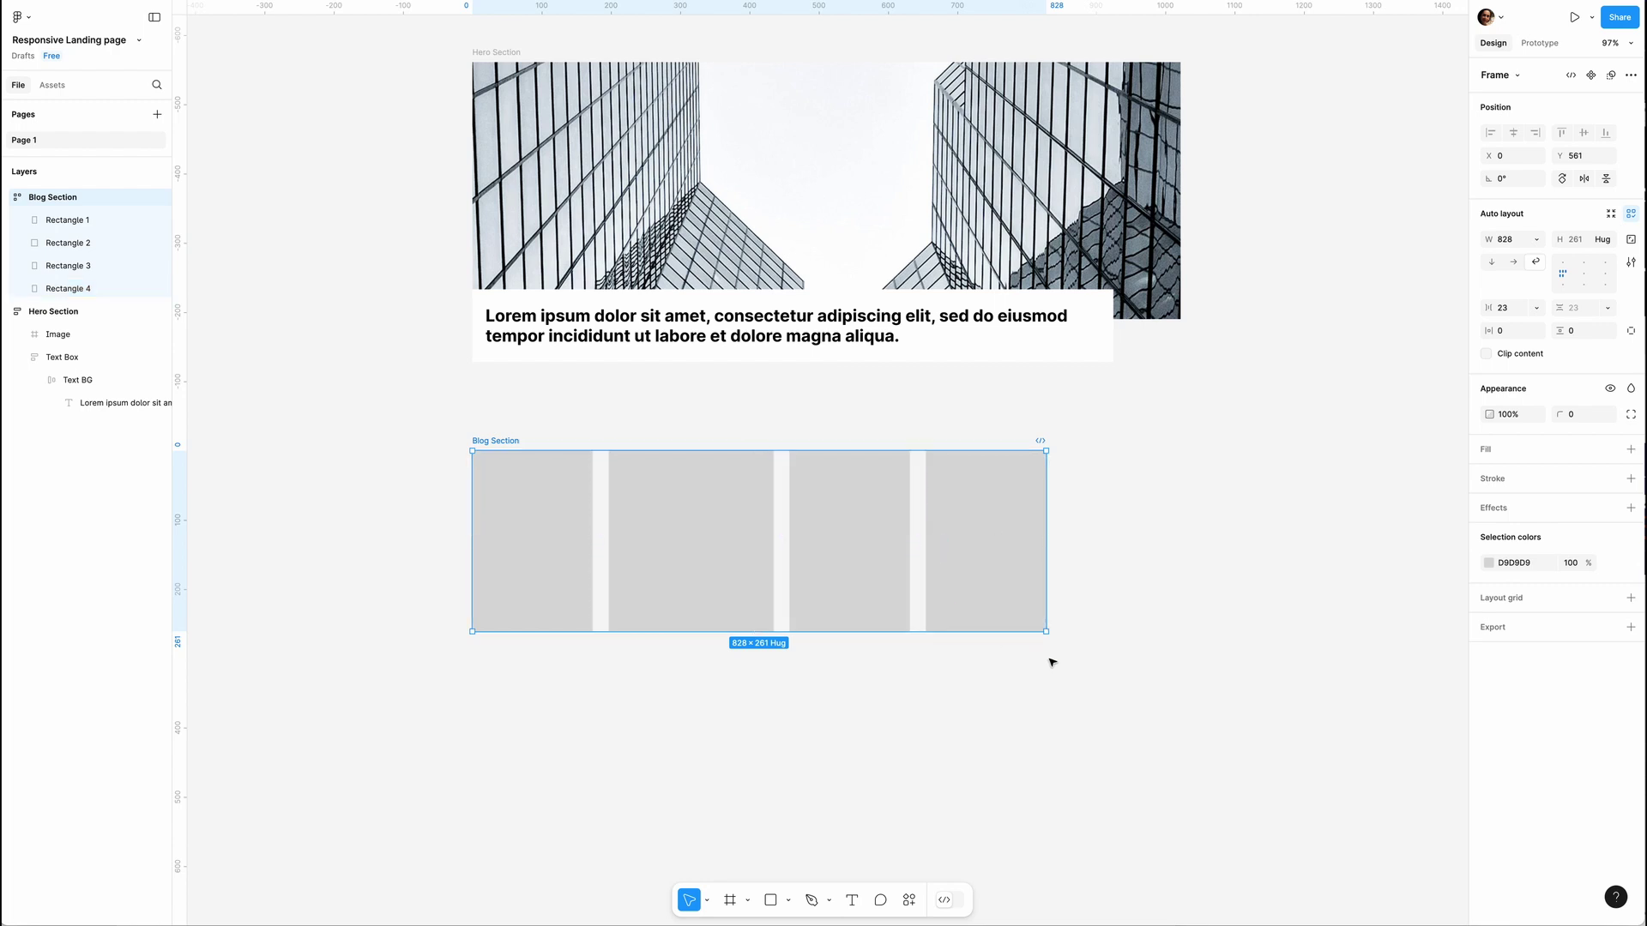
pyautogui.hotkey('ctrl', 'z')
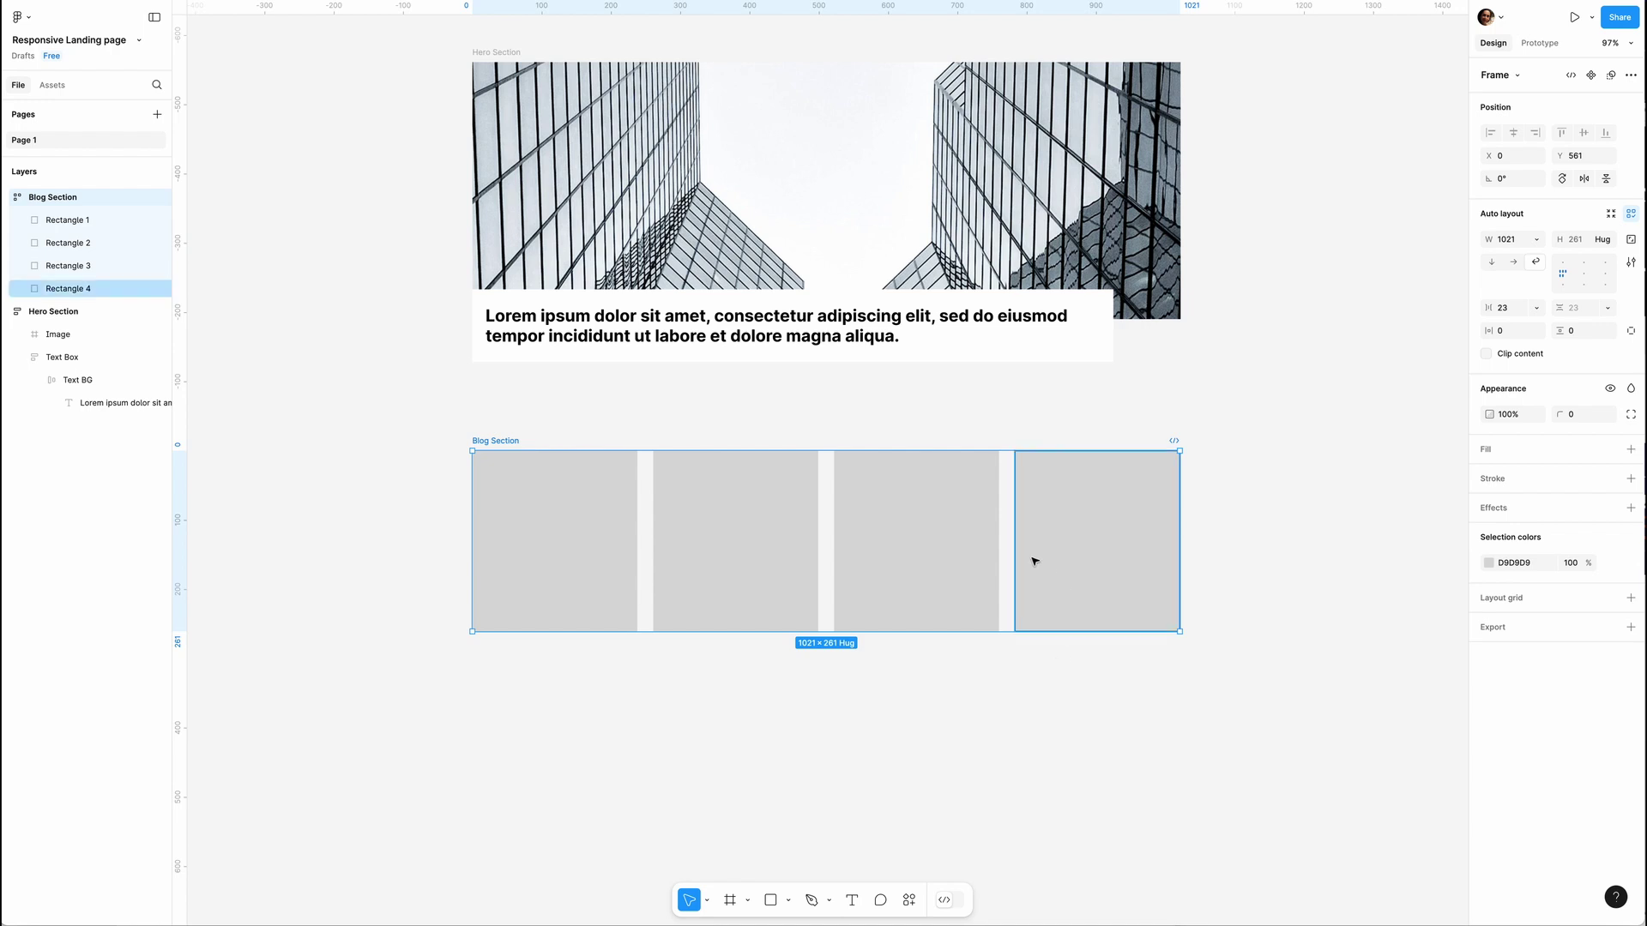
# Give the first two blog cards a 152 minimum width and set the second to Fill container.
pyautogui.click(574, 478)
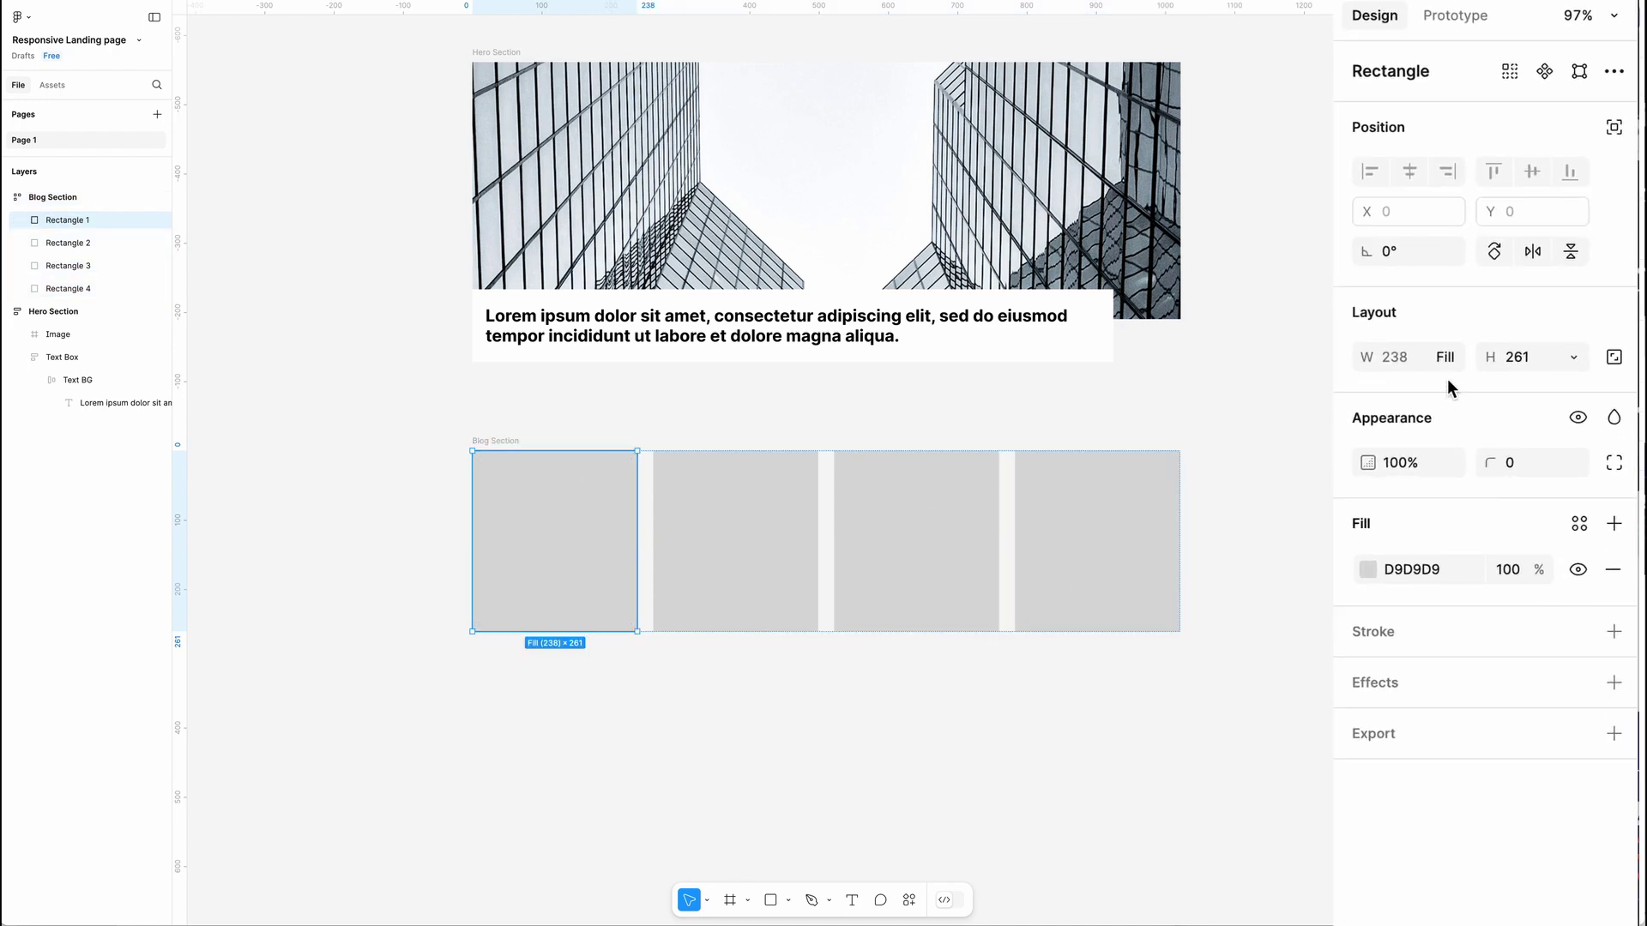
pyautogui.click(1450, 357)
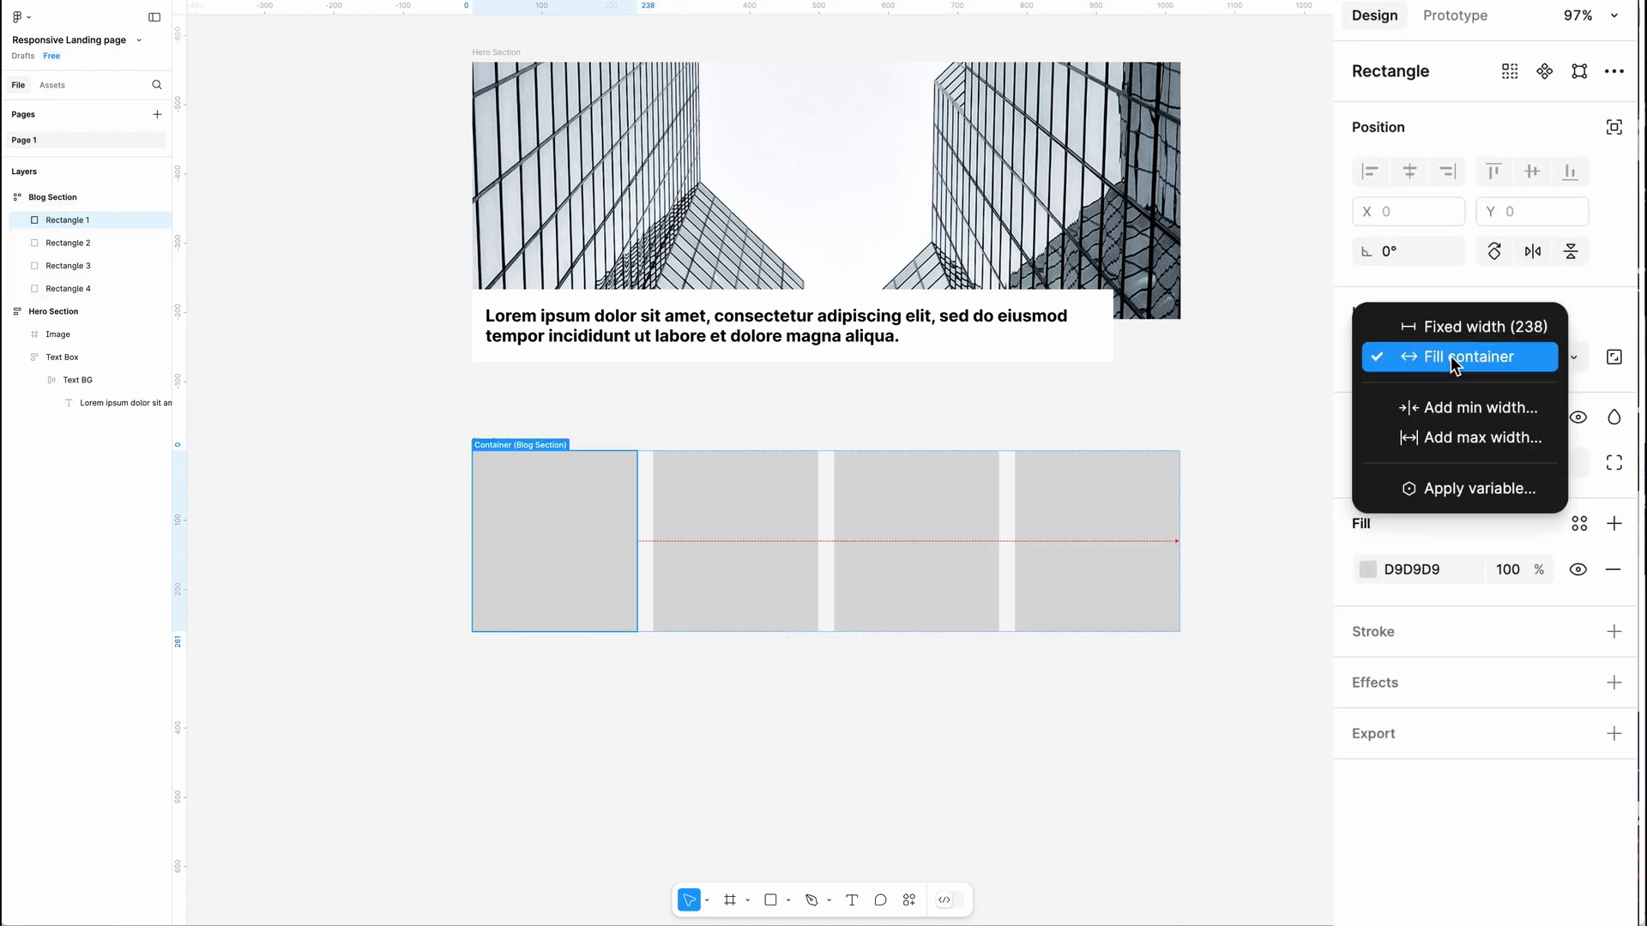
pyautogui.click(1449, 412)
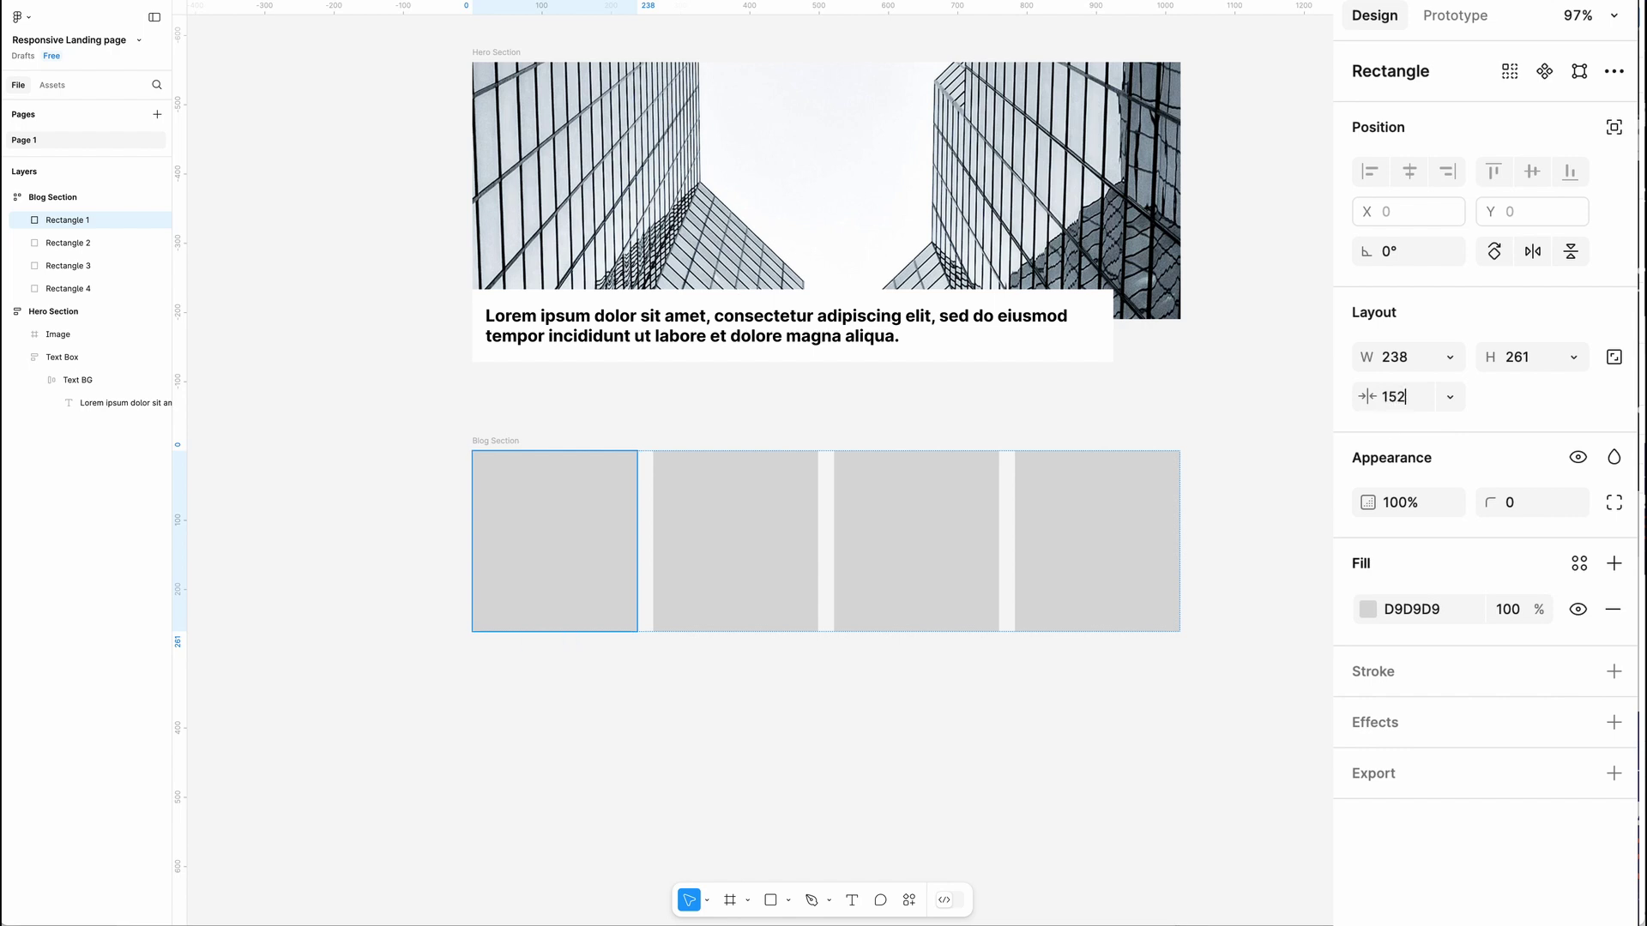
pyautogui.click(787, 545)
pyautogui.click(1450, 357)
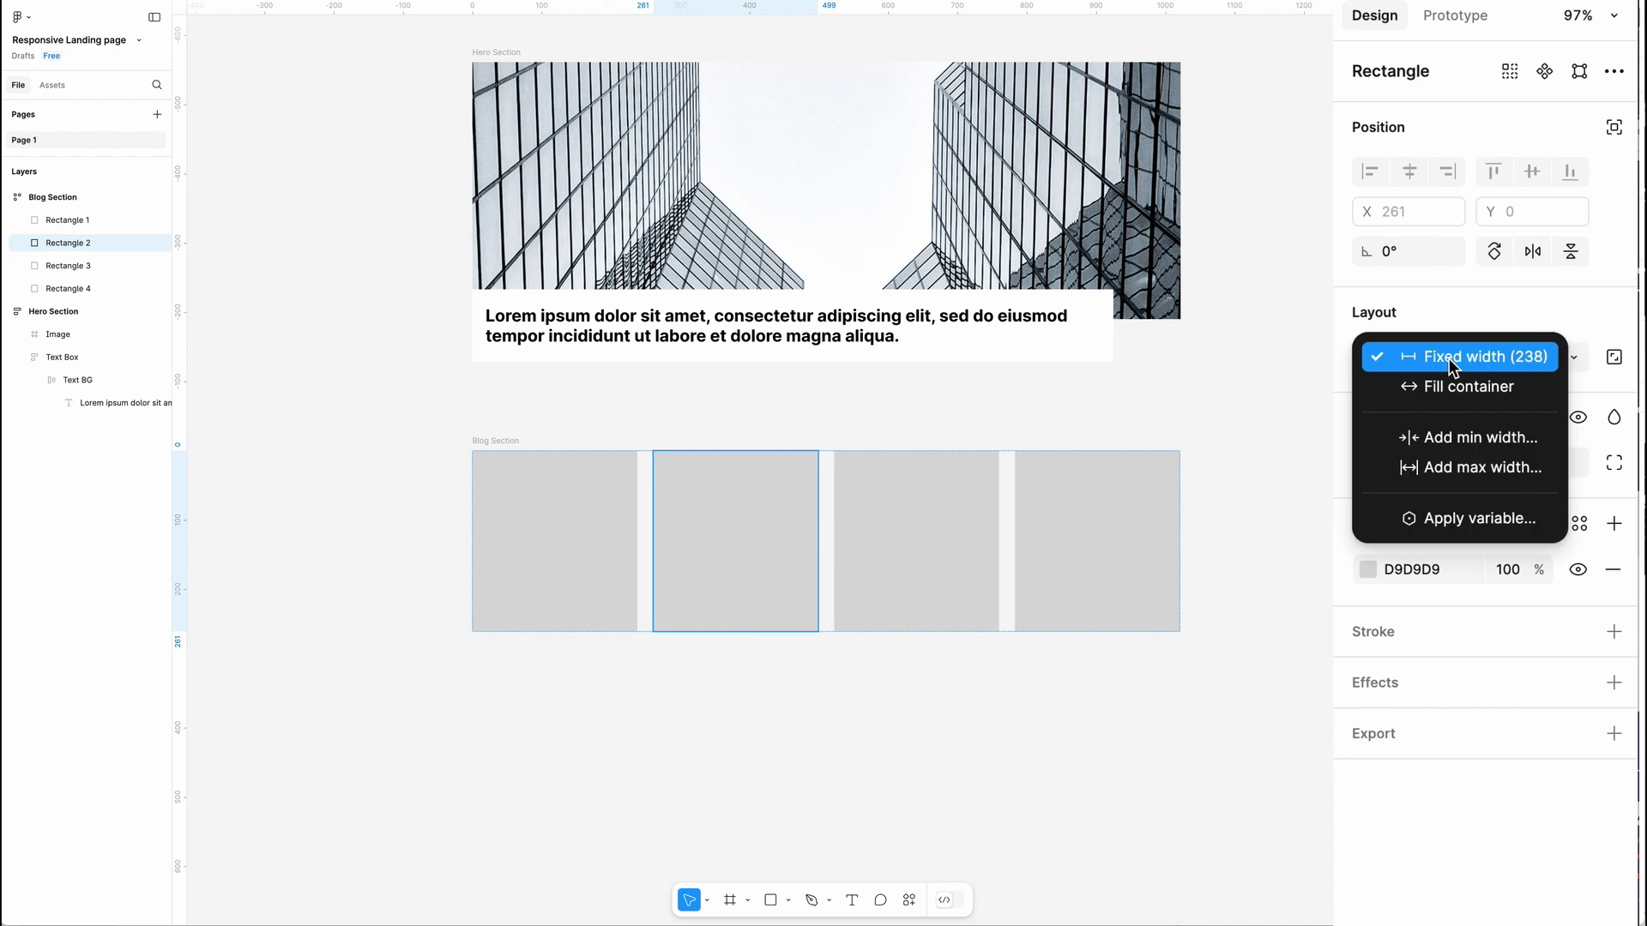
pyautogui.click(1425, 447)
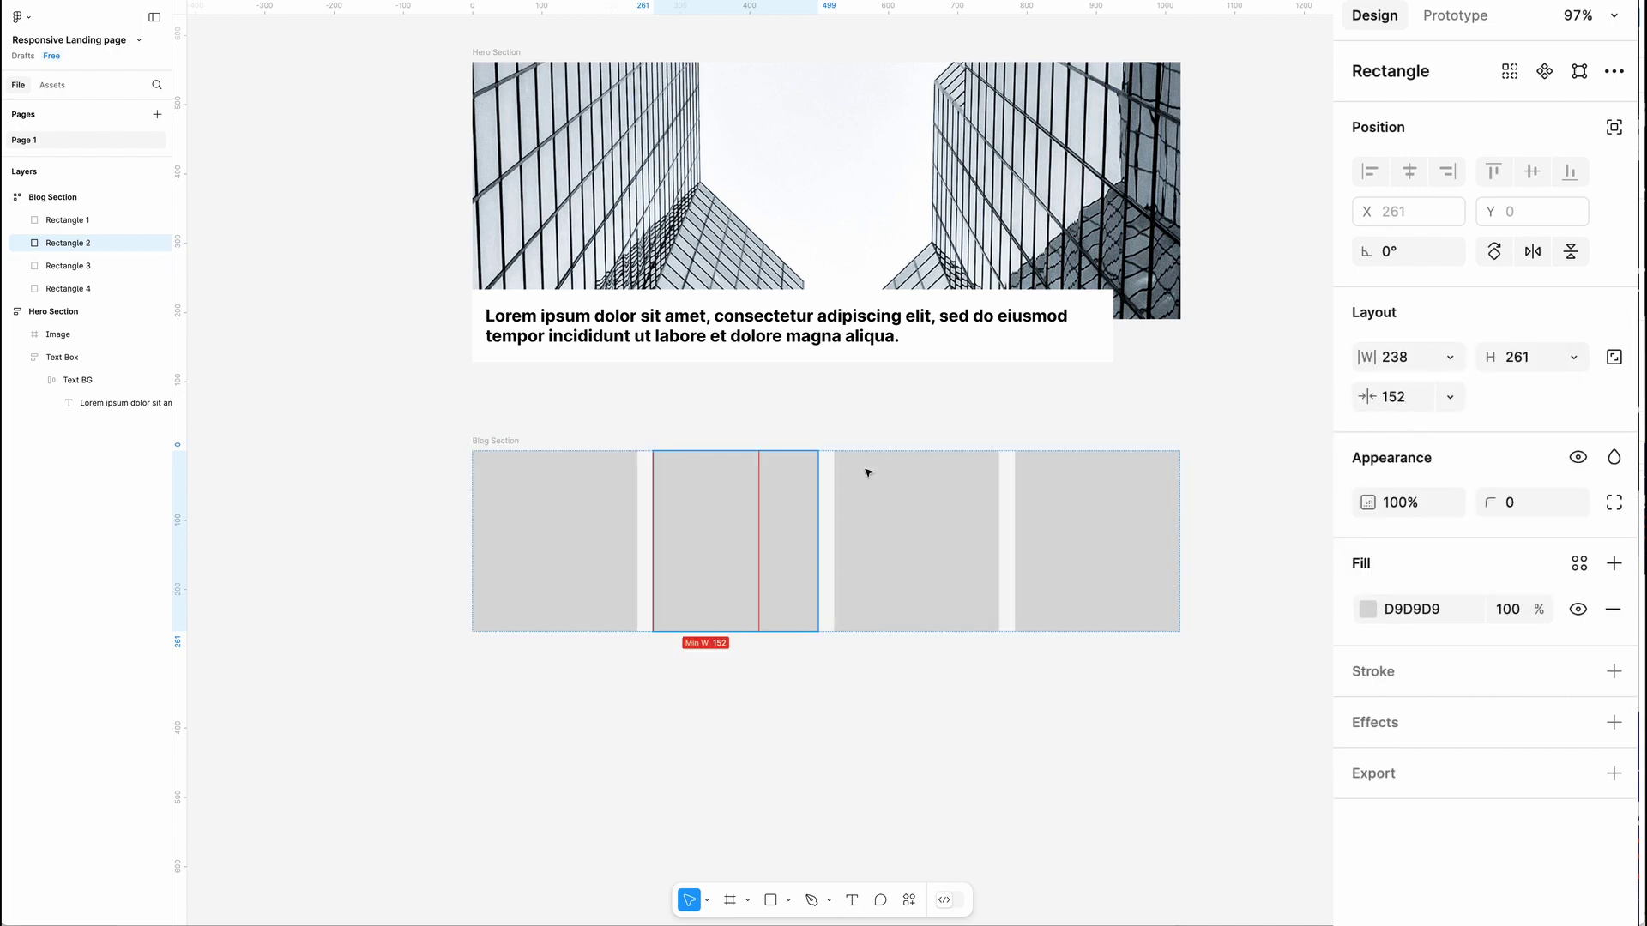
pyautogui.click(1449, 357)
pyautogui.click(1449, 382)
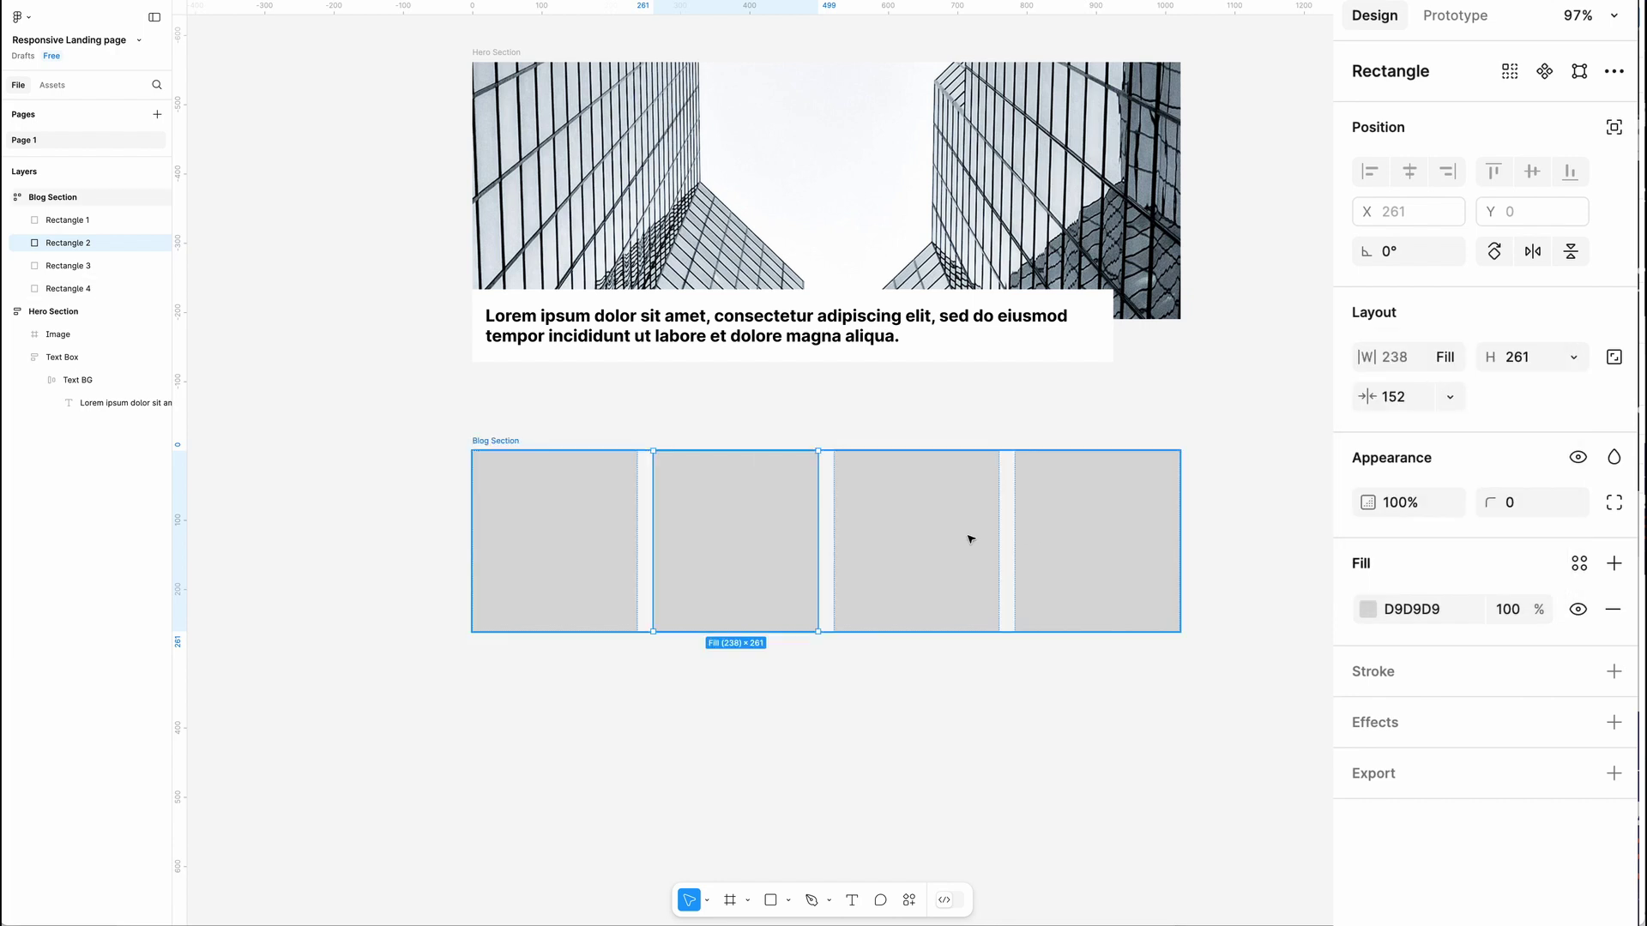
# Give the third and fourth blog cards a 152 minimum width.
pyautogui.click(970, 538)
pyautogui.click(1448, 357)
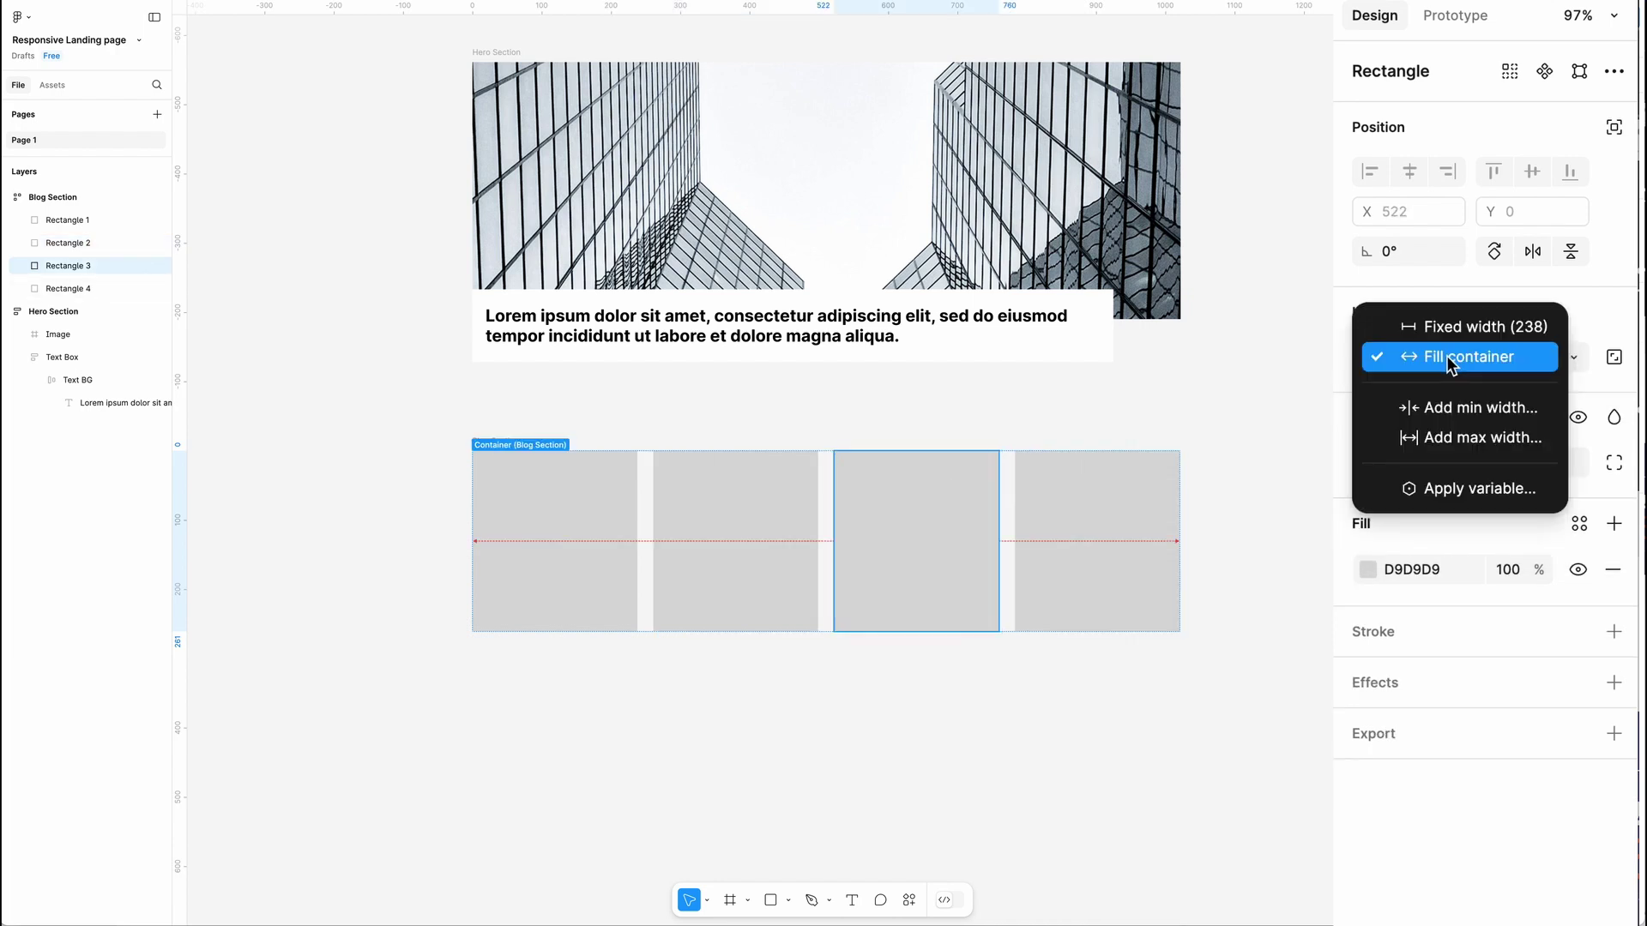
pyautogui.click(1440, 409)
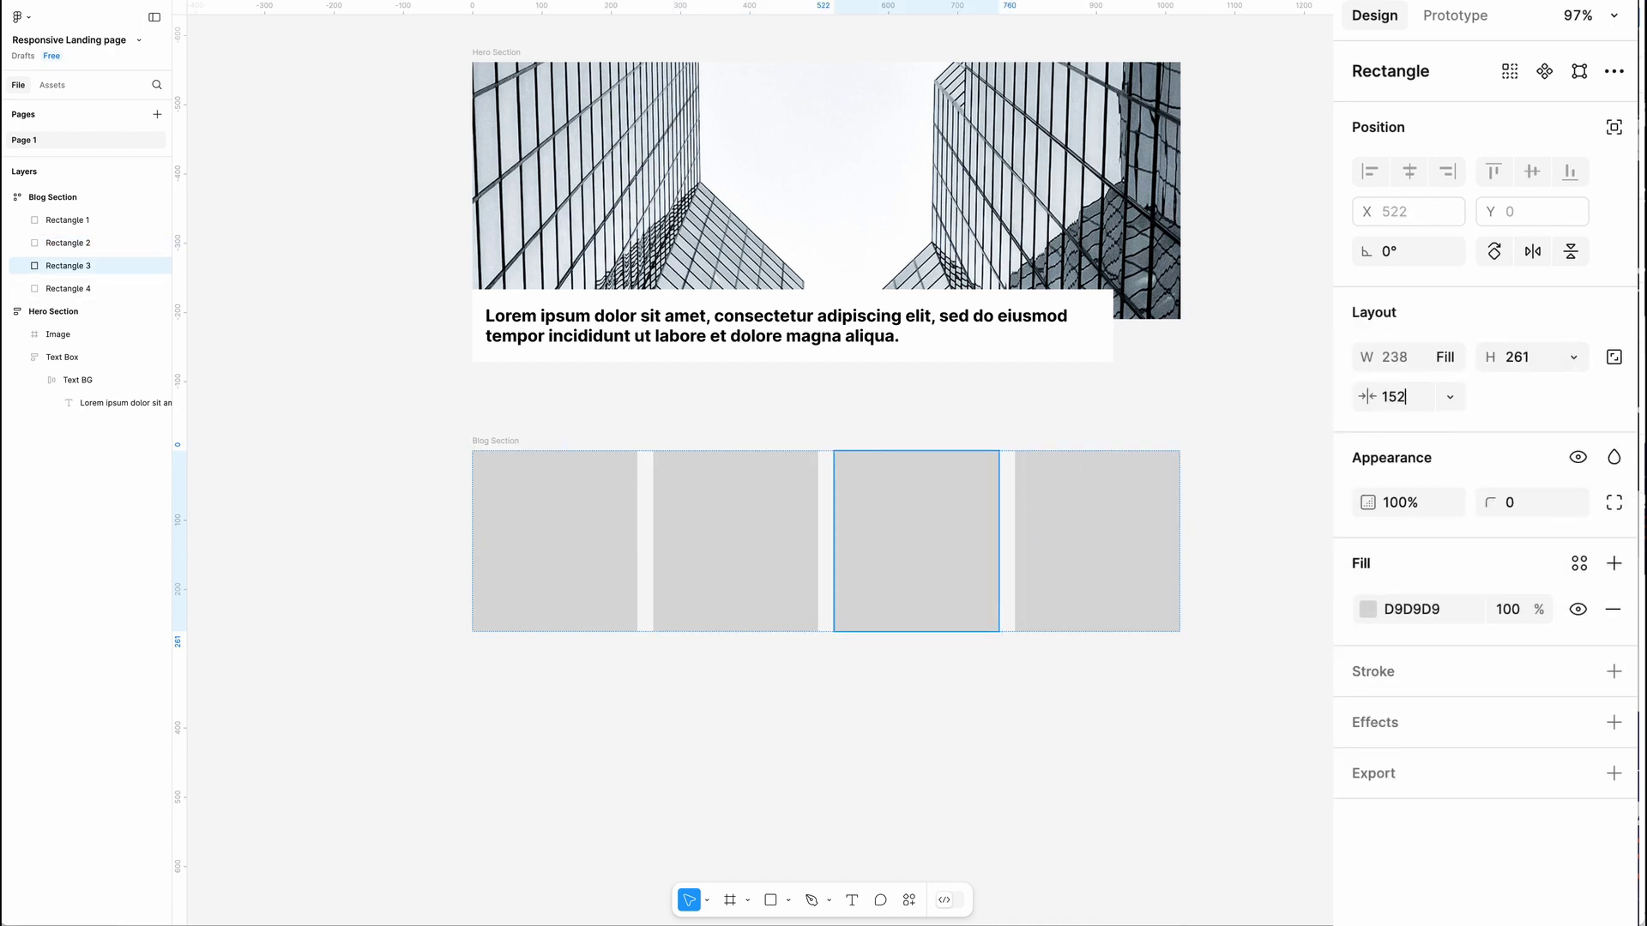
pyautogui.write('152')
pyautogui.press('Return')
pyautogui.click(1070, 522)
pyautogui.click(1445, 357)
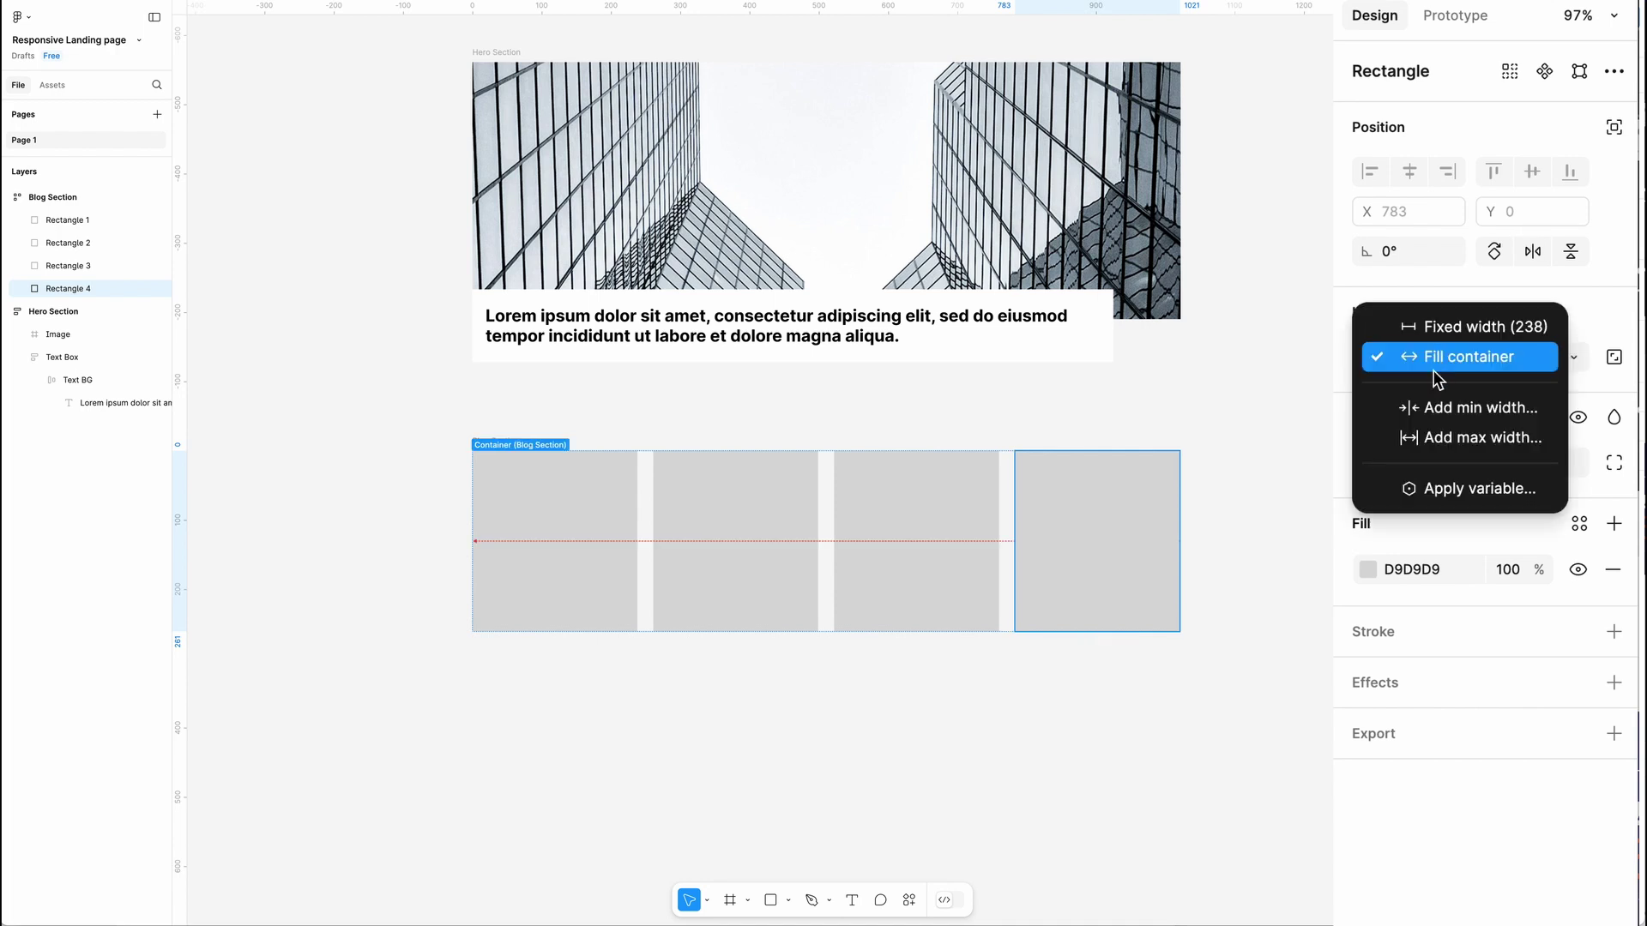
pyautogui.click(1449, 409)
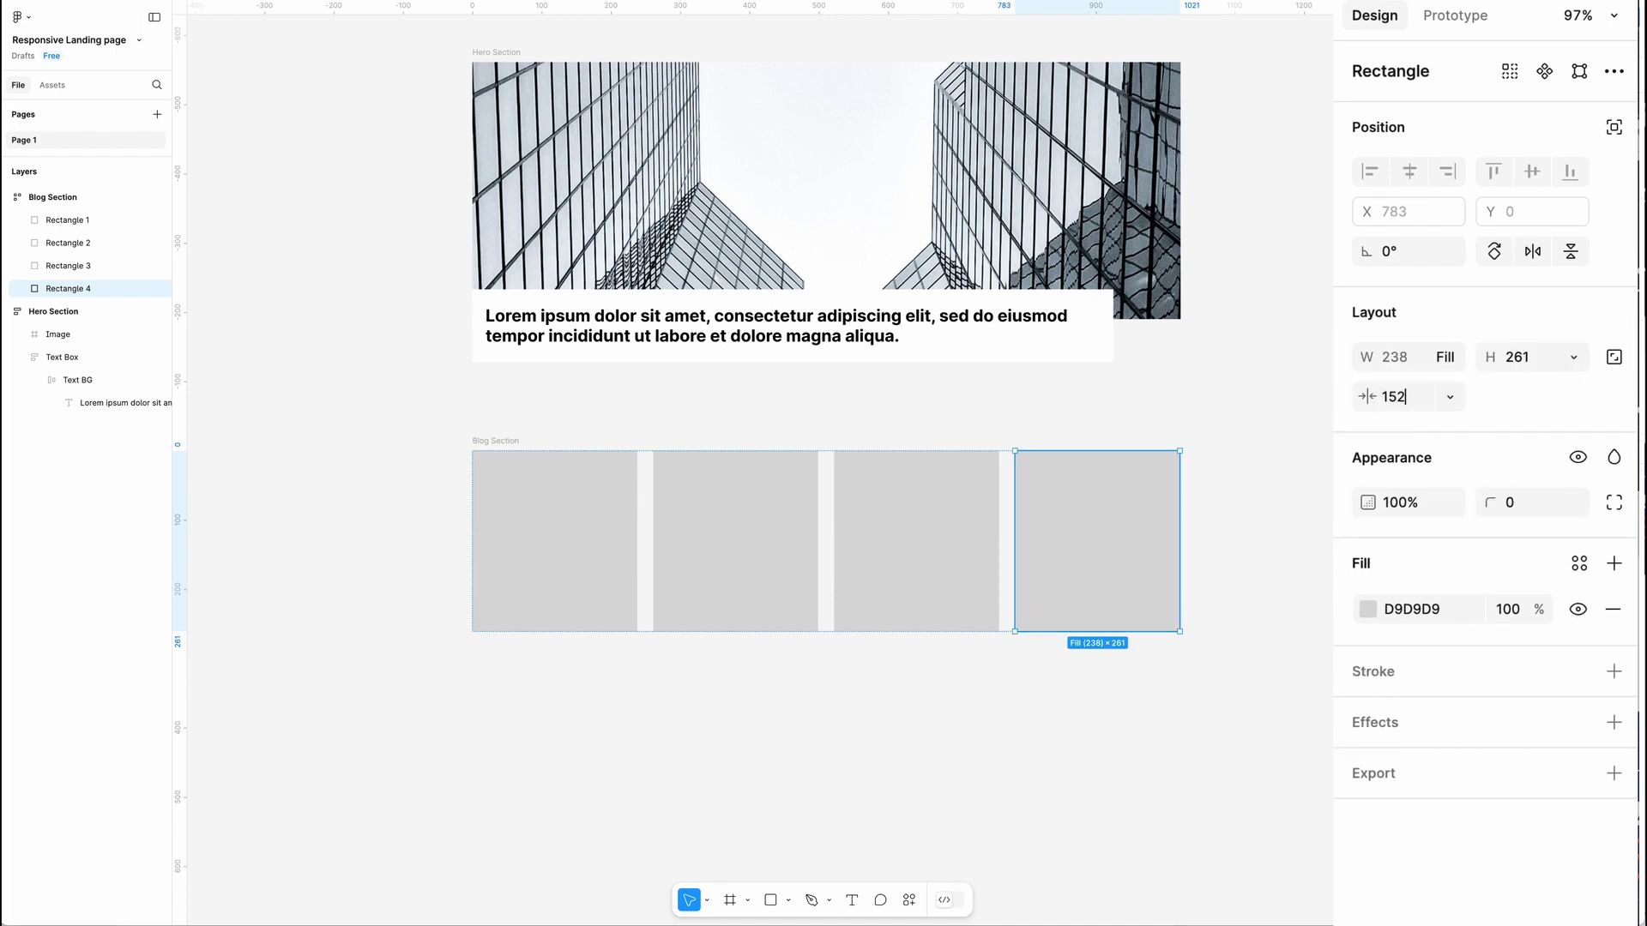
pyautogui.press('Return')
# Shrink the Blog Section to test wrapping, align cards top centre, then widen it back to one row.
pyautogui.click(512, 438)
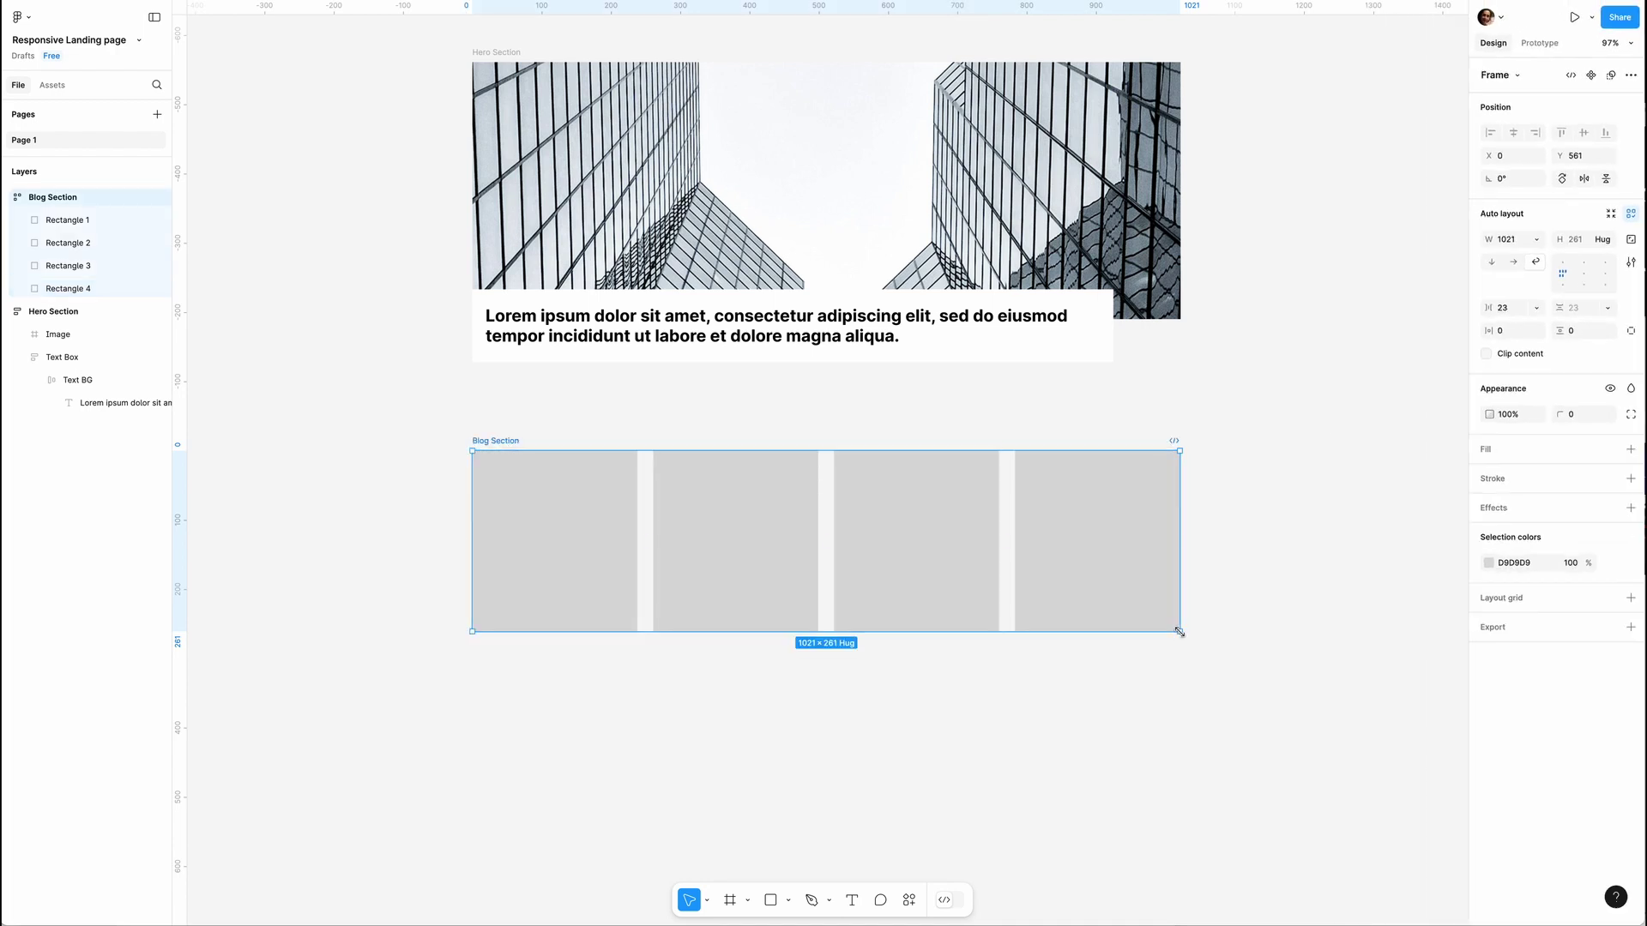
pyautogui.moveTo(1180, 632); pyautogui.dragTo(872, 635)
pyautogui.click(1583, 261)
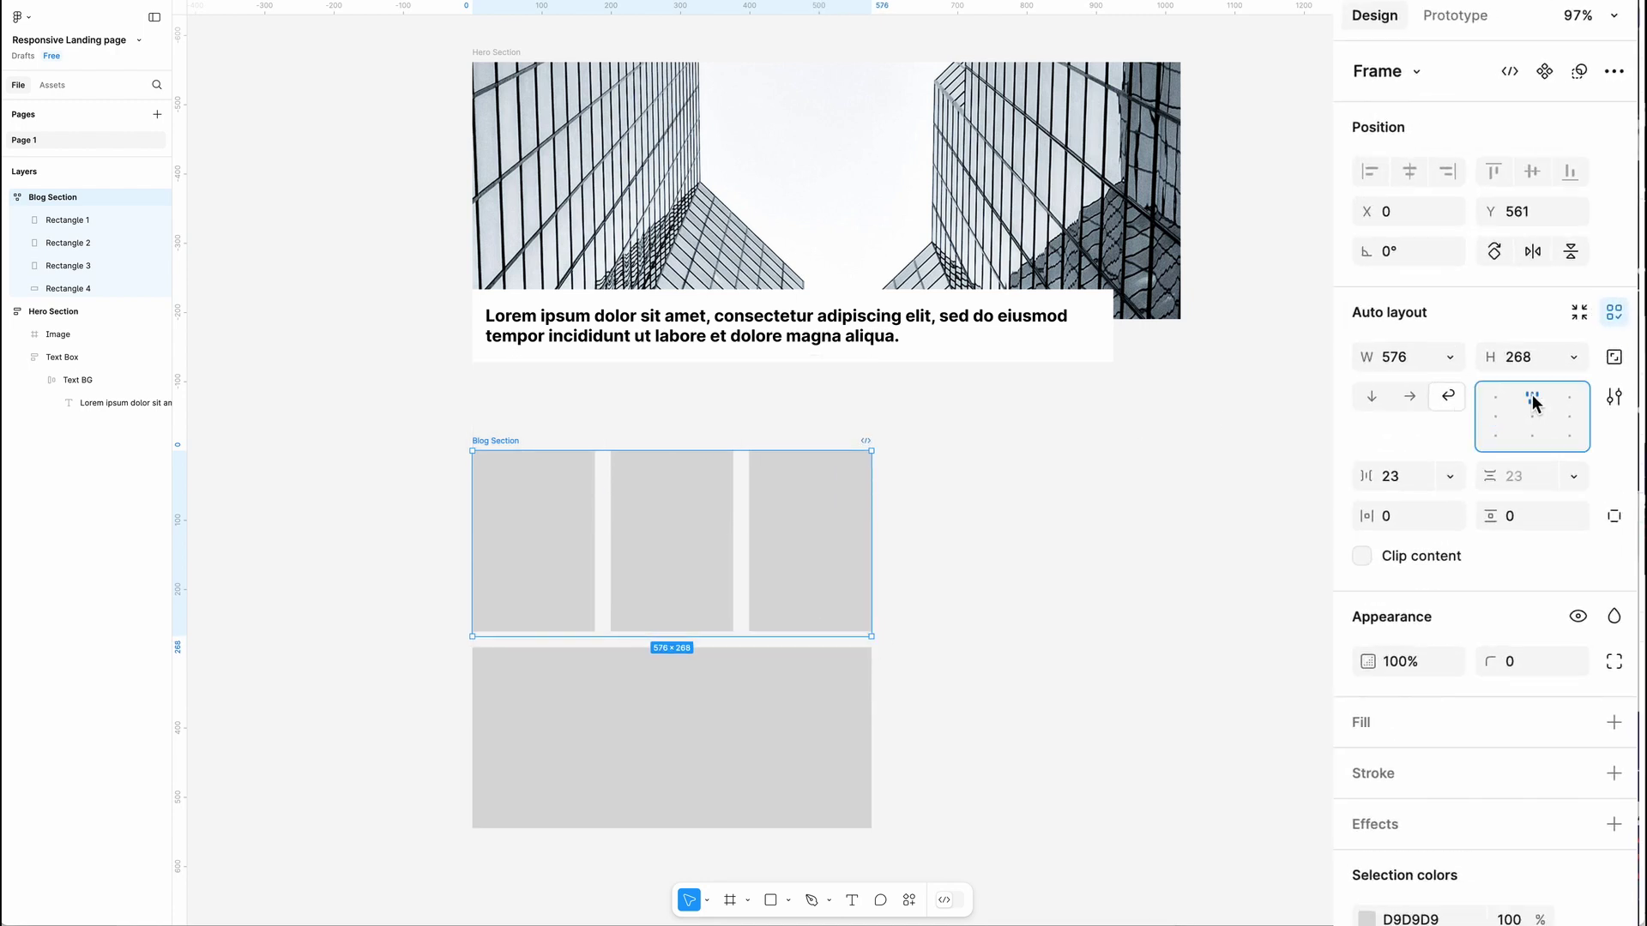
pyautogui.moveTo(871, 636); pyautogui.dragTo(1157, 635)
# Create a 1440×1024 Desktop frame and move the Hero and Blog sections into it.
pyautogui.press('f')
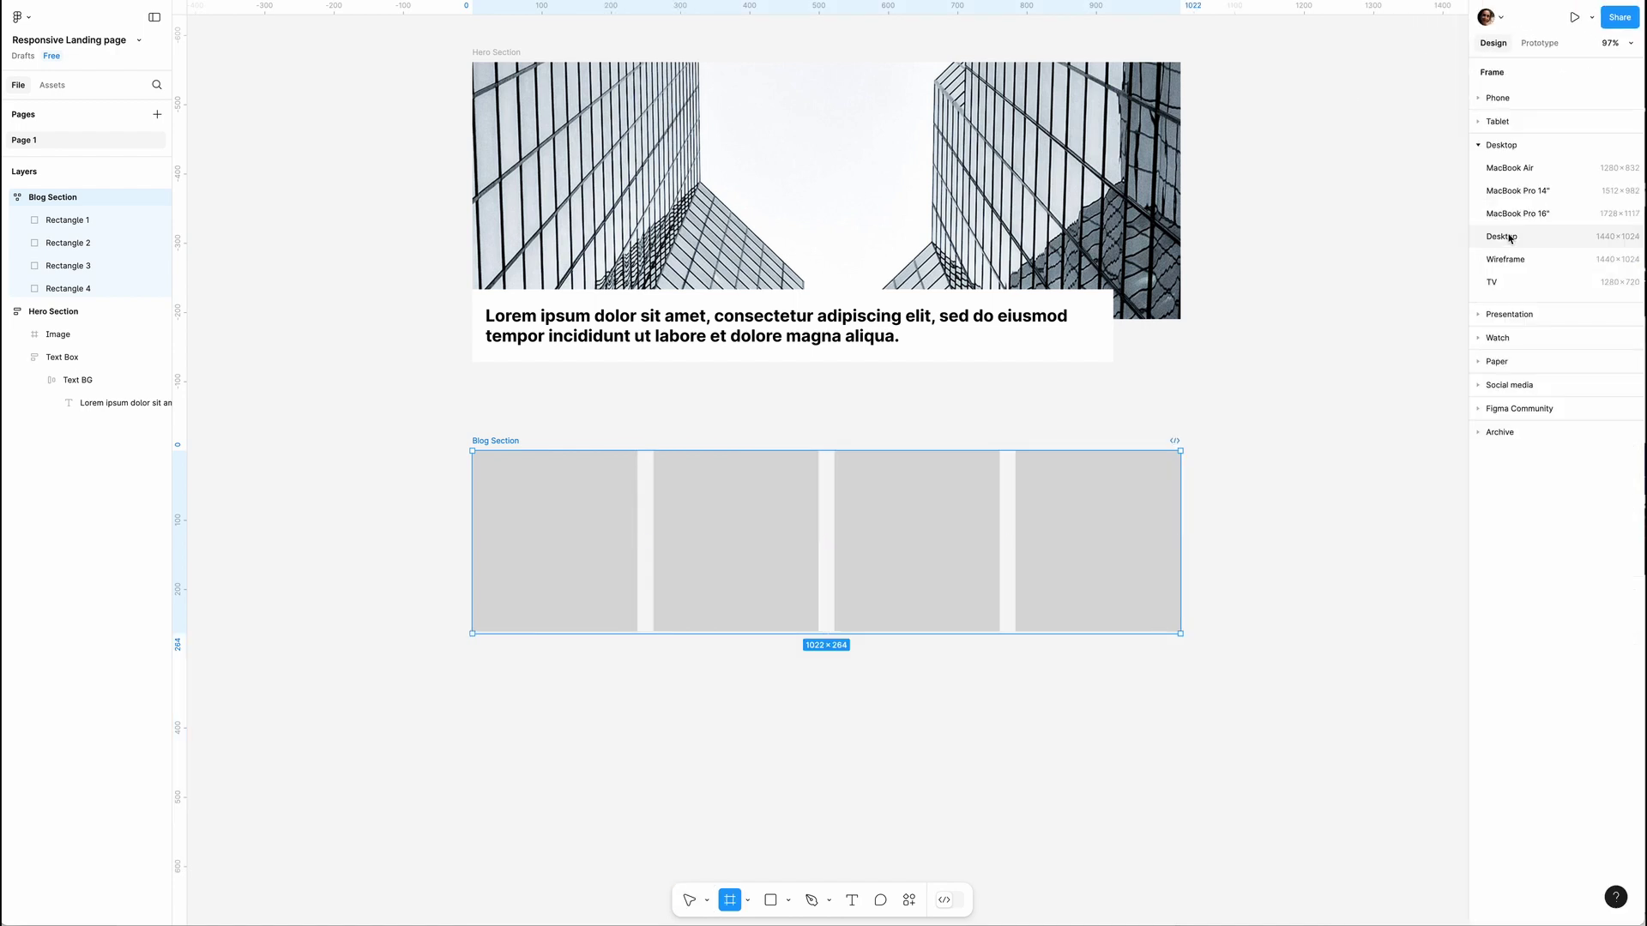
pyautogui.click(1508, 238)
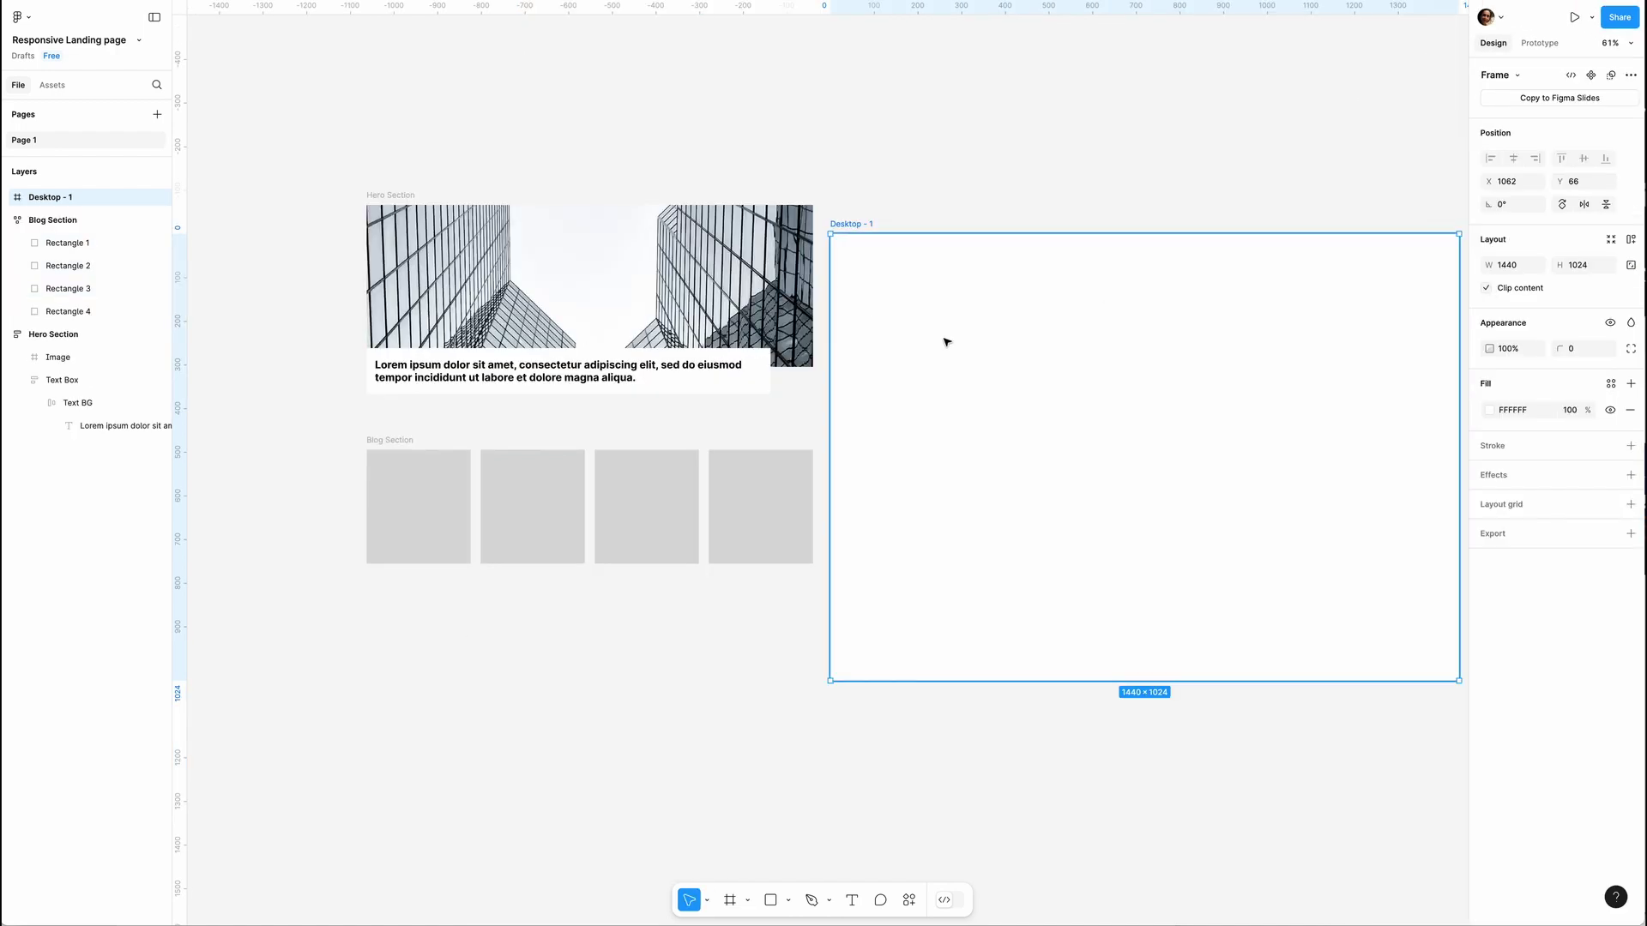
pyautogui.hscroll(3, 947, 342)
pyautogui.moveTo(223, 557); pyautogui.dragTo(480, 129)
pyautogui.moveTo(283, 148); pyautogui.dragTo(824, 229)
# Rename the frame to 'Landing Page' and add auto layout to it.
pyautogui.press('Escape')
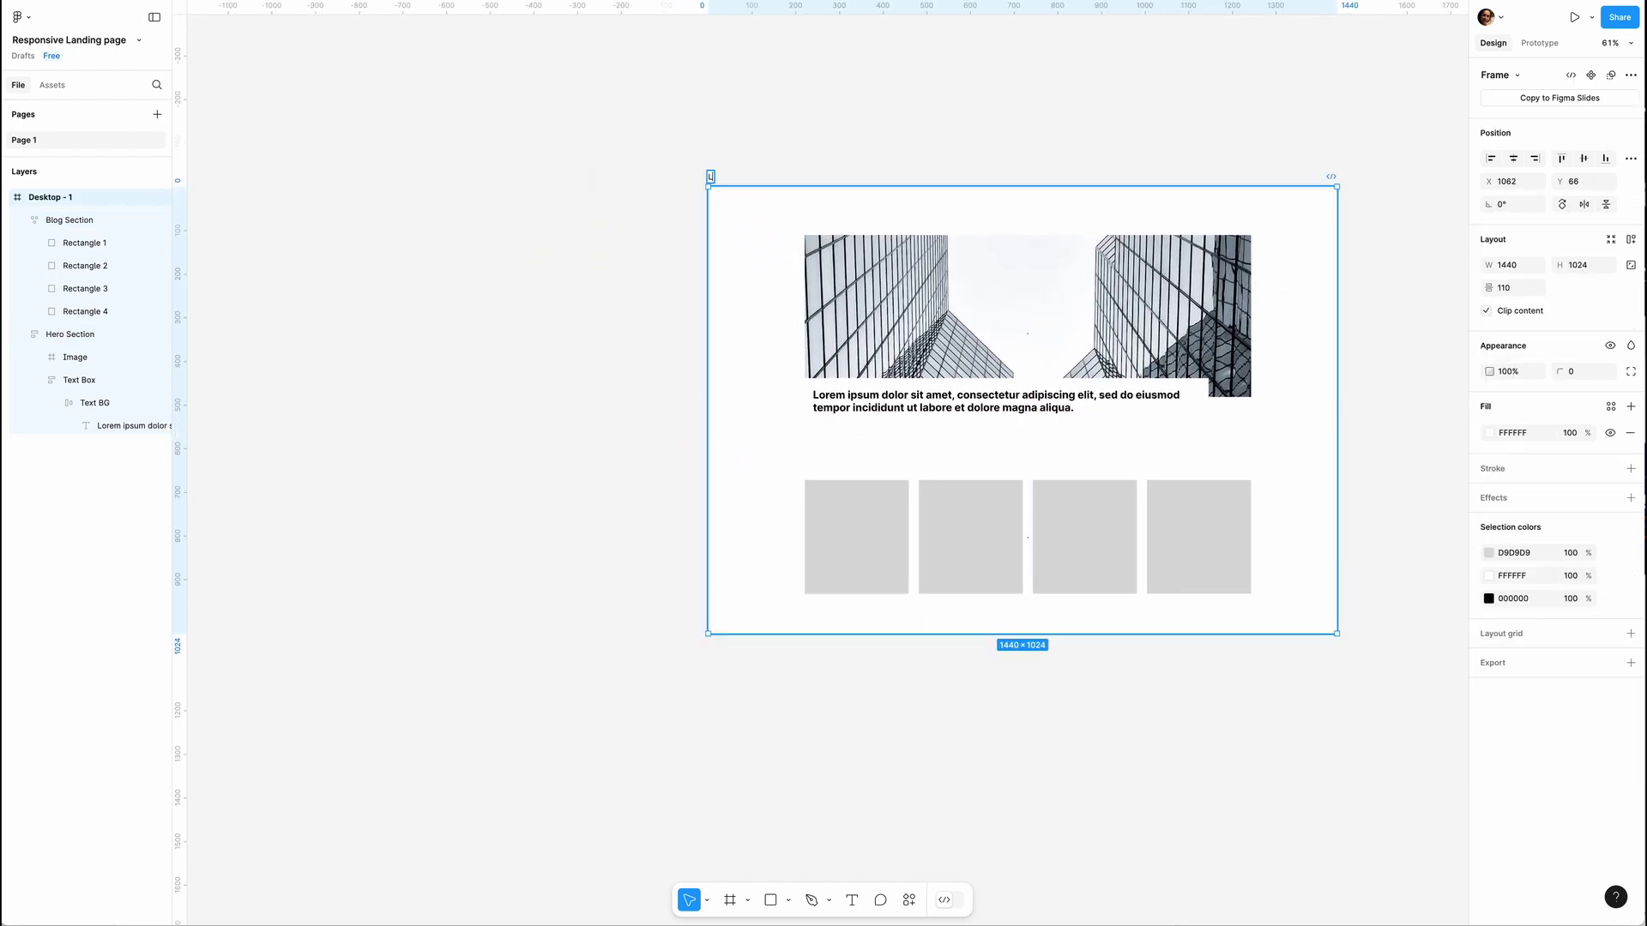
pyautogui.write('Landing Page')
pyautogui.press('Return')
pyautogui.hotkey('shift', 'a')
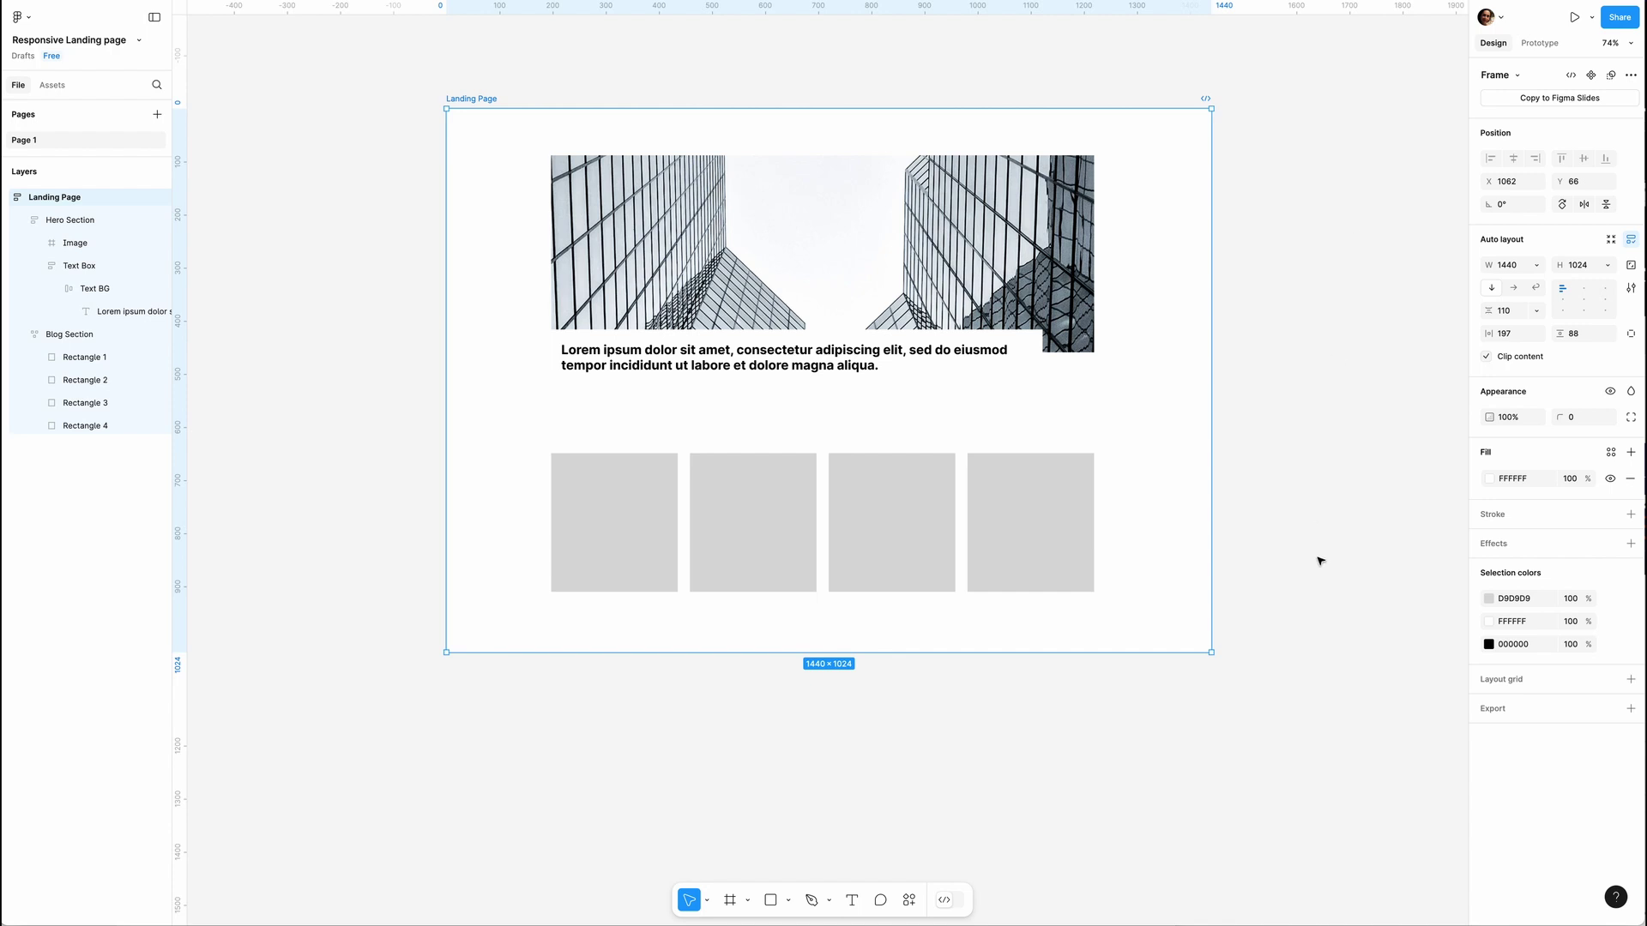
# Set the Hero and Blog Section widths to Fill container and shrink the page to test.
pyautogui.press('Return')
pyautogui.click(1535, 238)
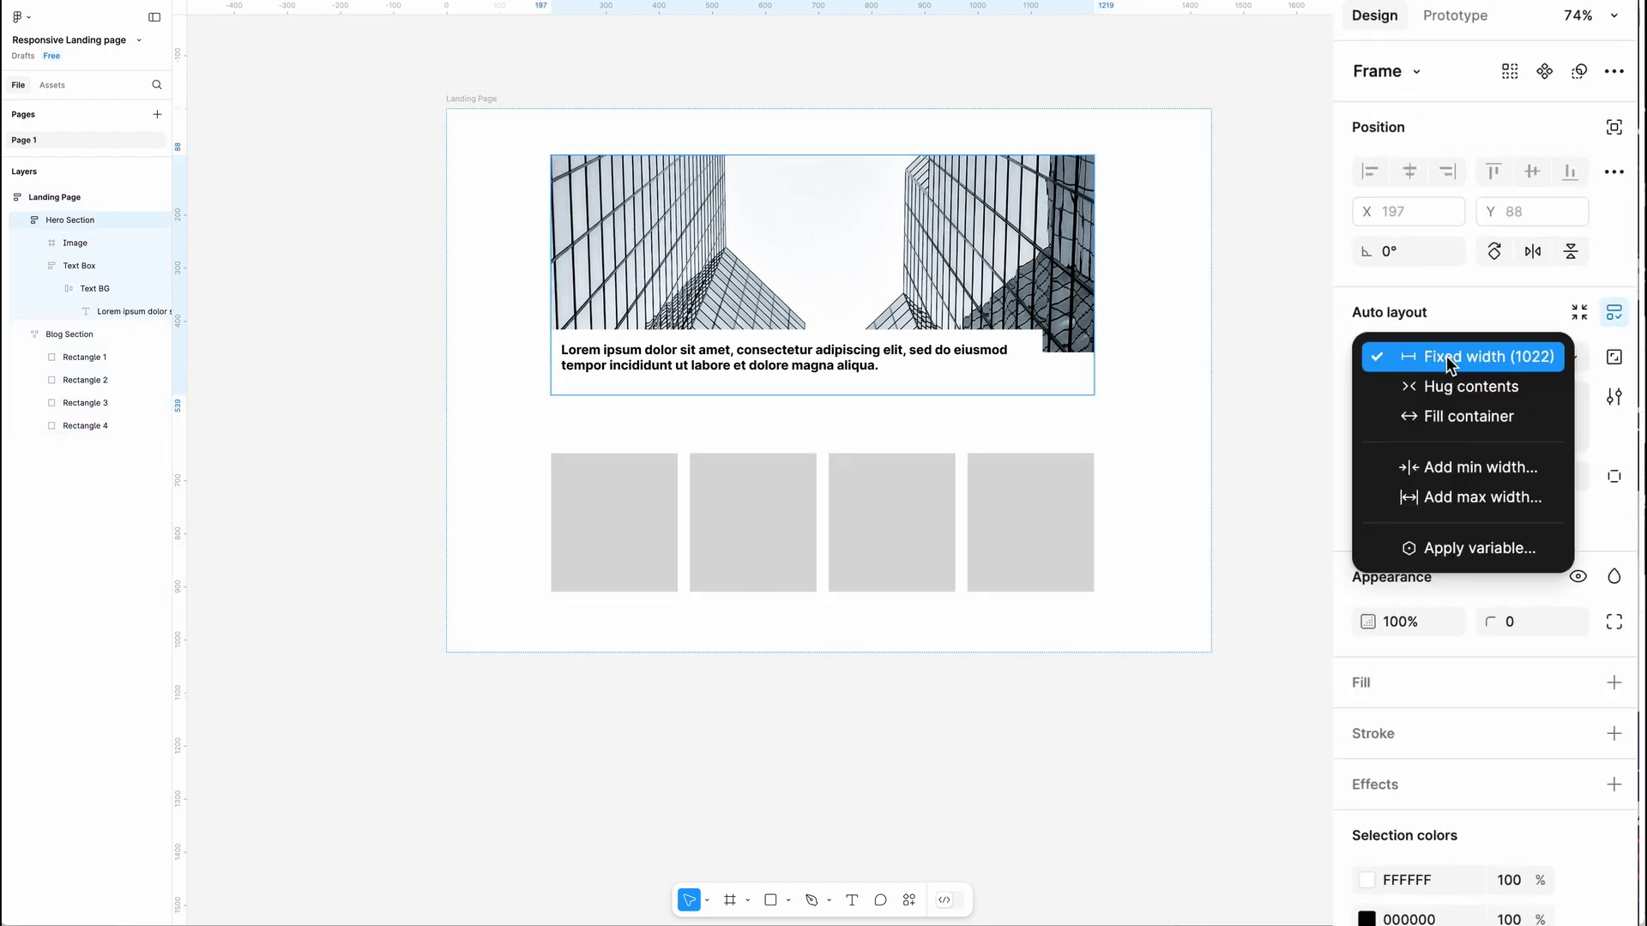
pyautogui.click(1469, 416)
pyautogui.click(1055, 500)
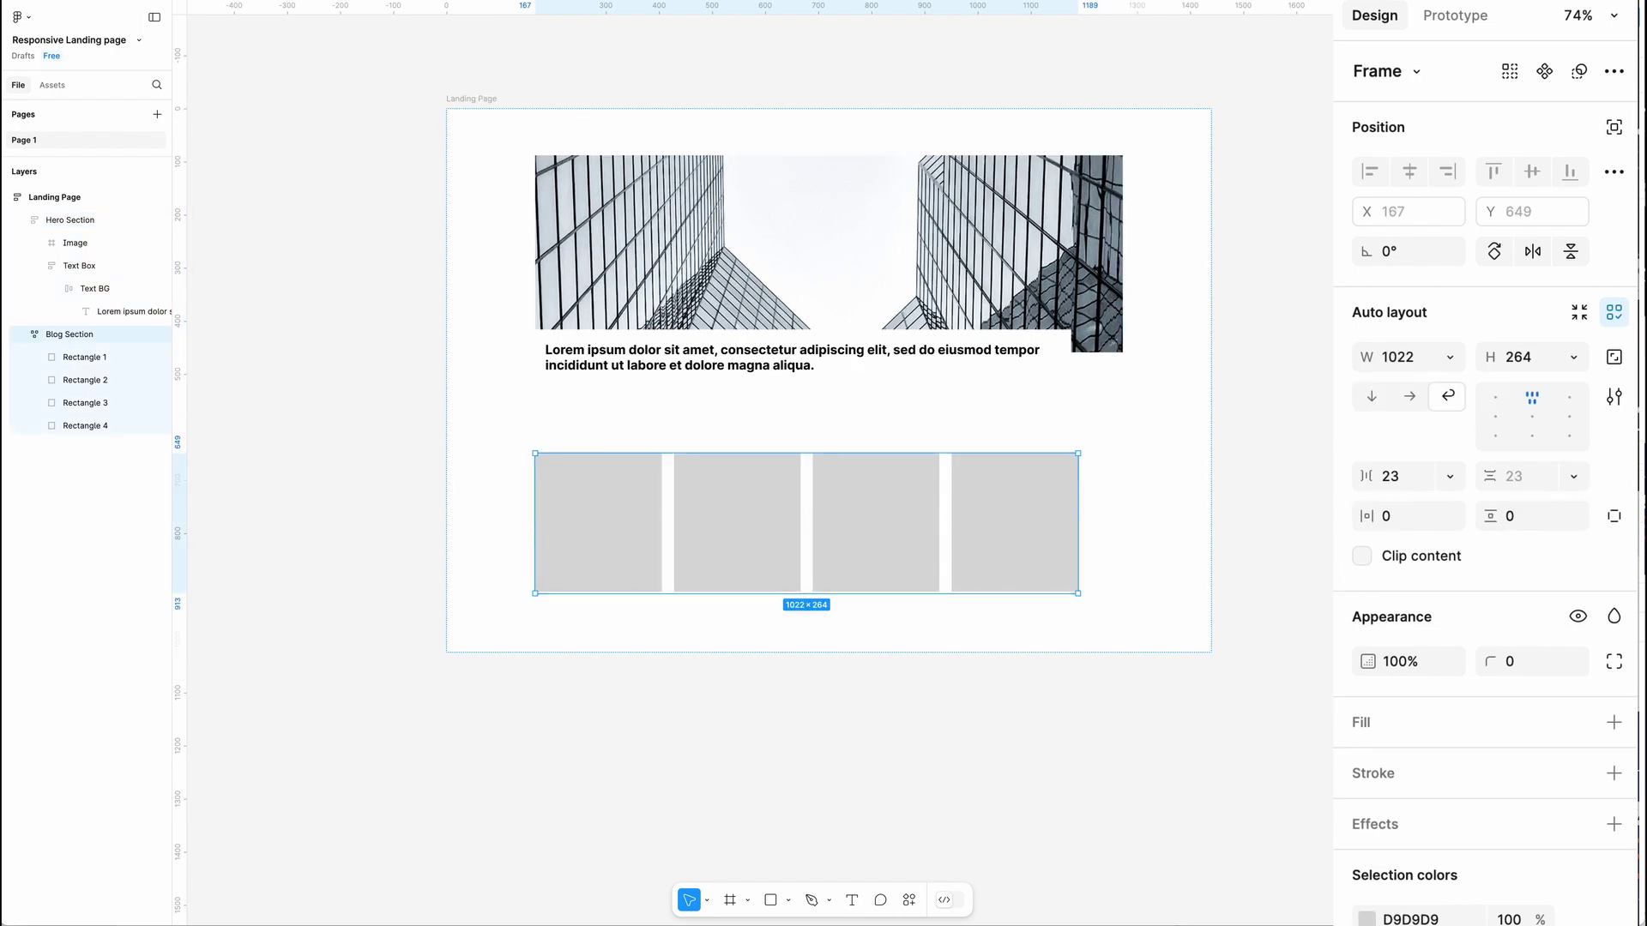
pyautogui.click(1450, 357)
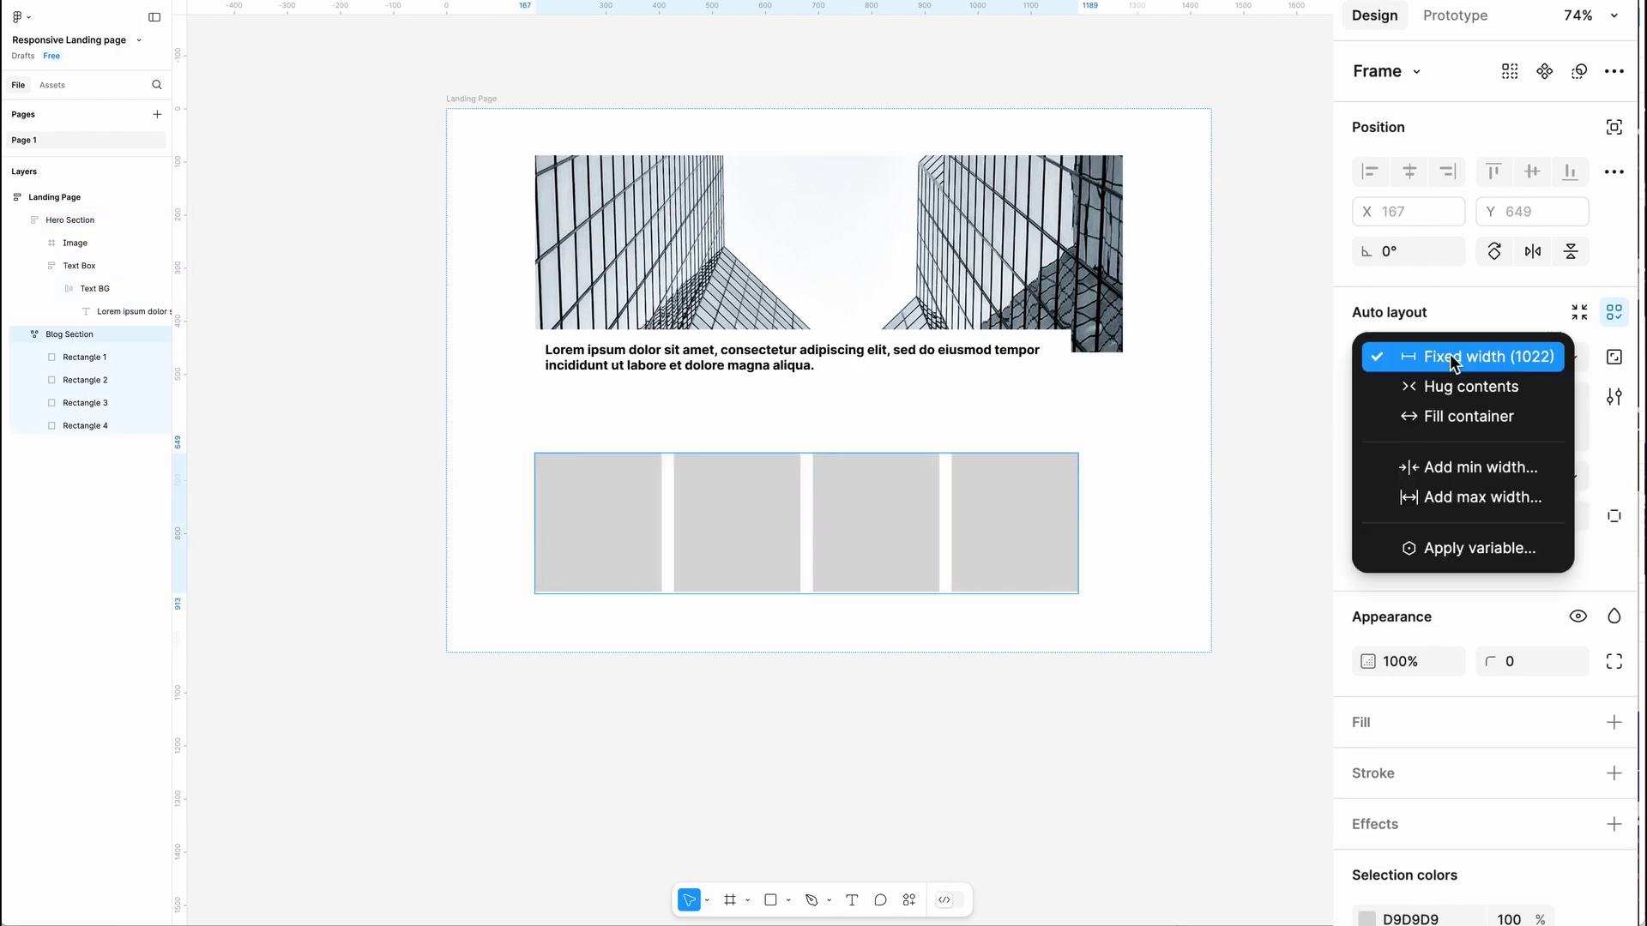
pyautogui.click(1443, 418)
pyautogui.press('Escape')
pyautogui.moveTo(1211, 653); pyautogui.dragTo(758, 695)
# Give the Hero Section a 393 minimum width and align the page content top centre.
pyautogui.click(600, 257)
pyautogui.click(1536, 239)
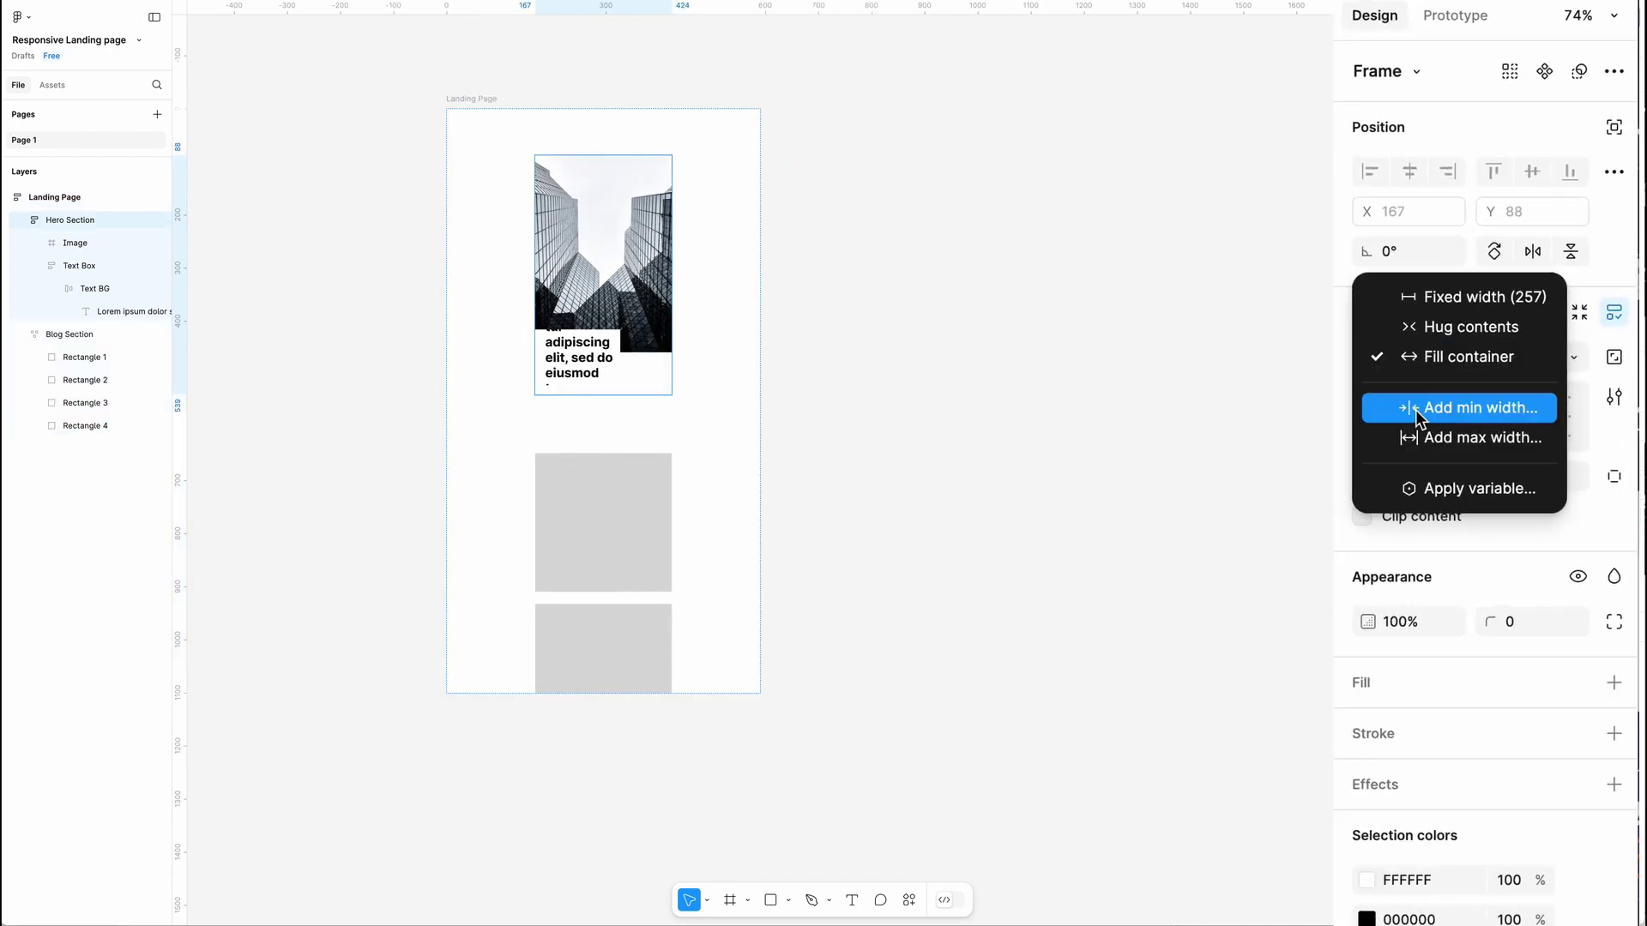
pyautogui.click(1415, 409)
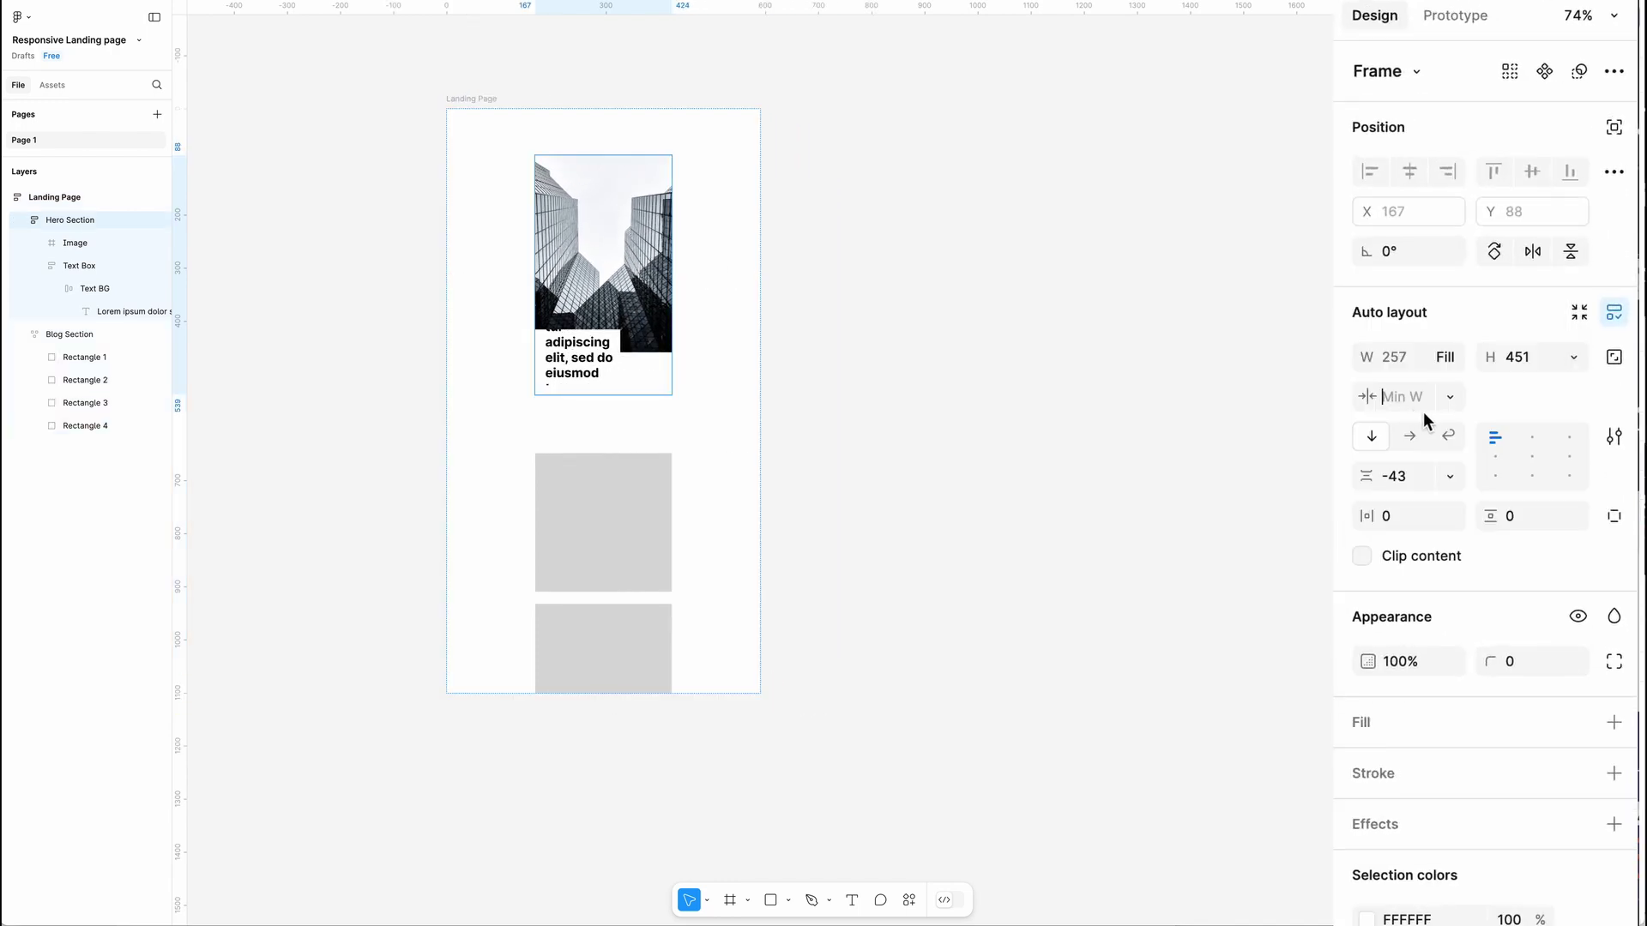
pyautogui.write('393')
pyautogui.press('Return')
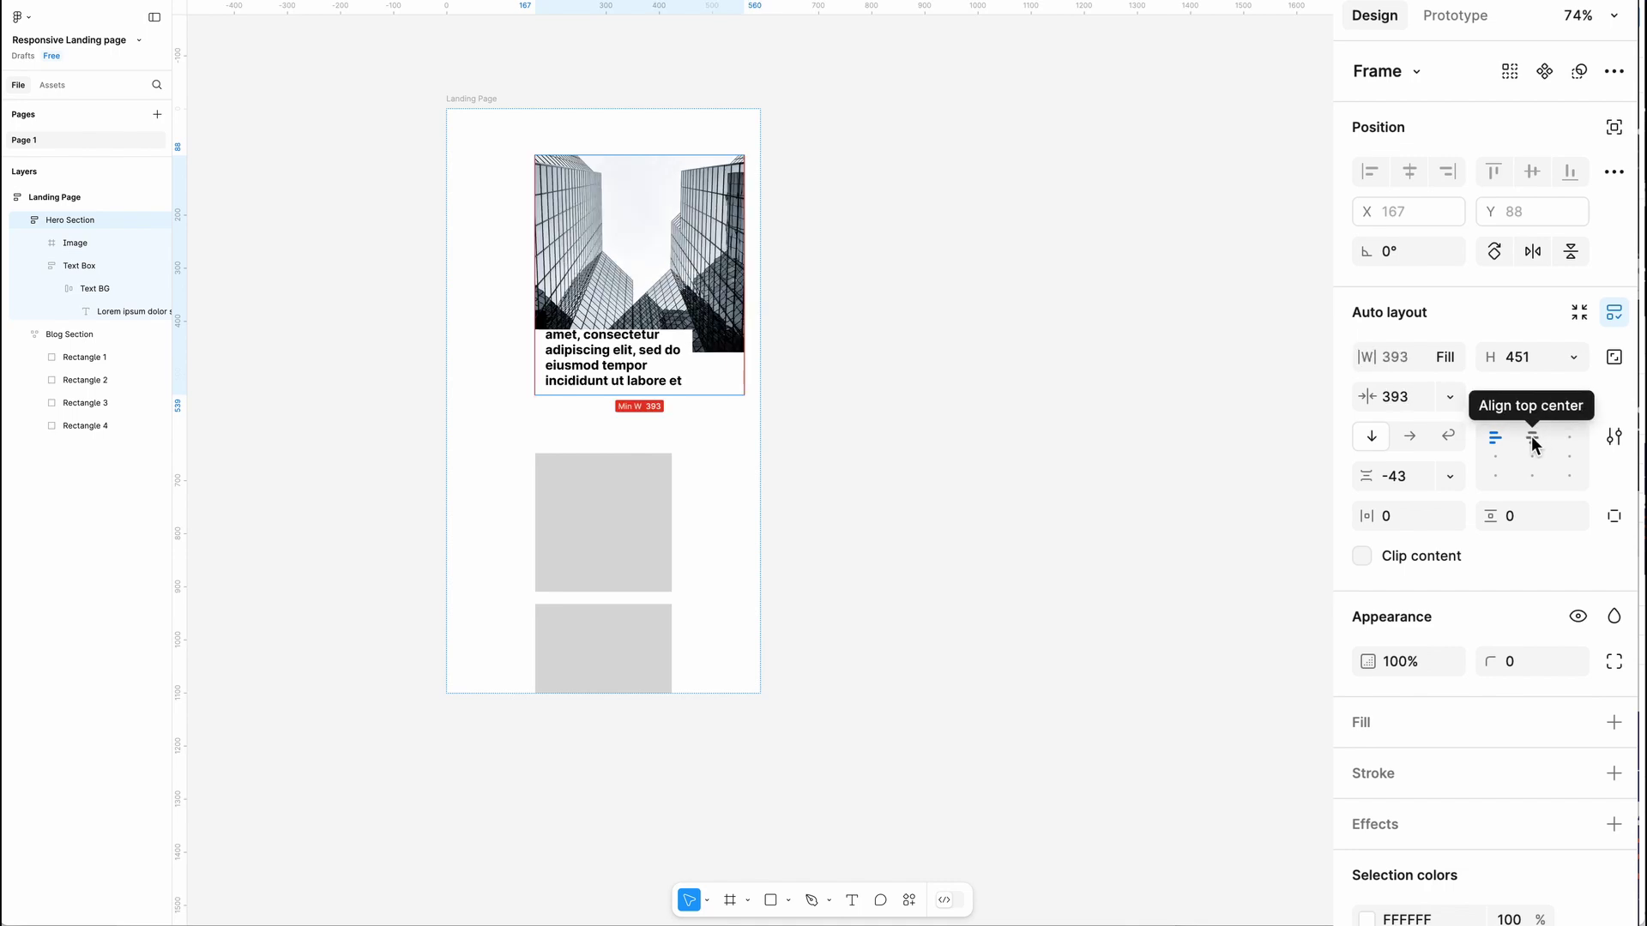
pyautogui.press('Escape')
pyautogui.click(1531, 397)
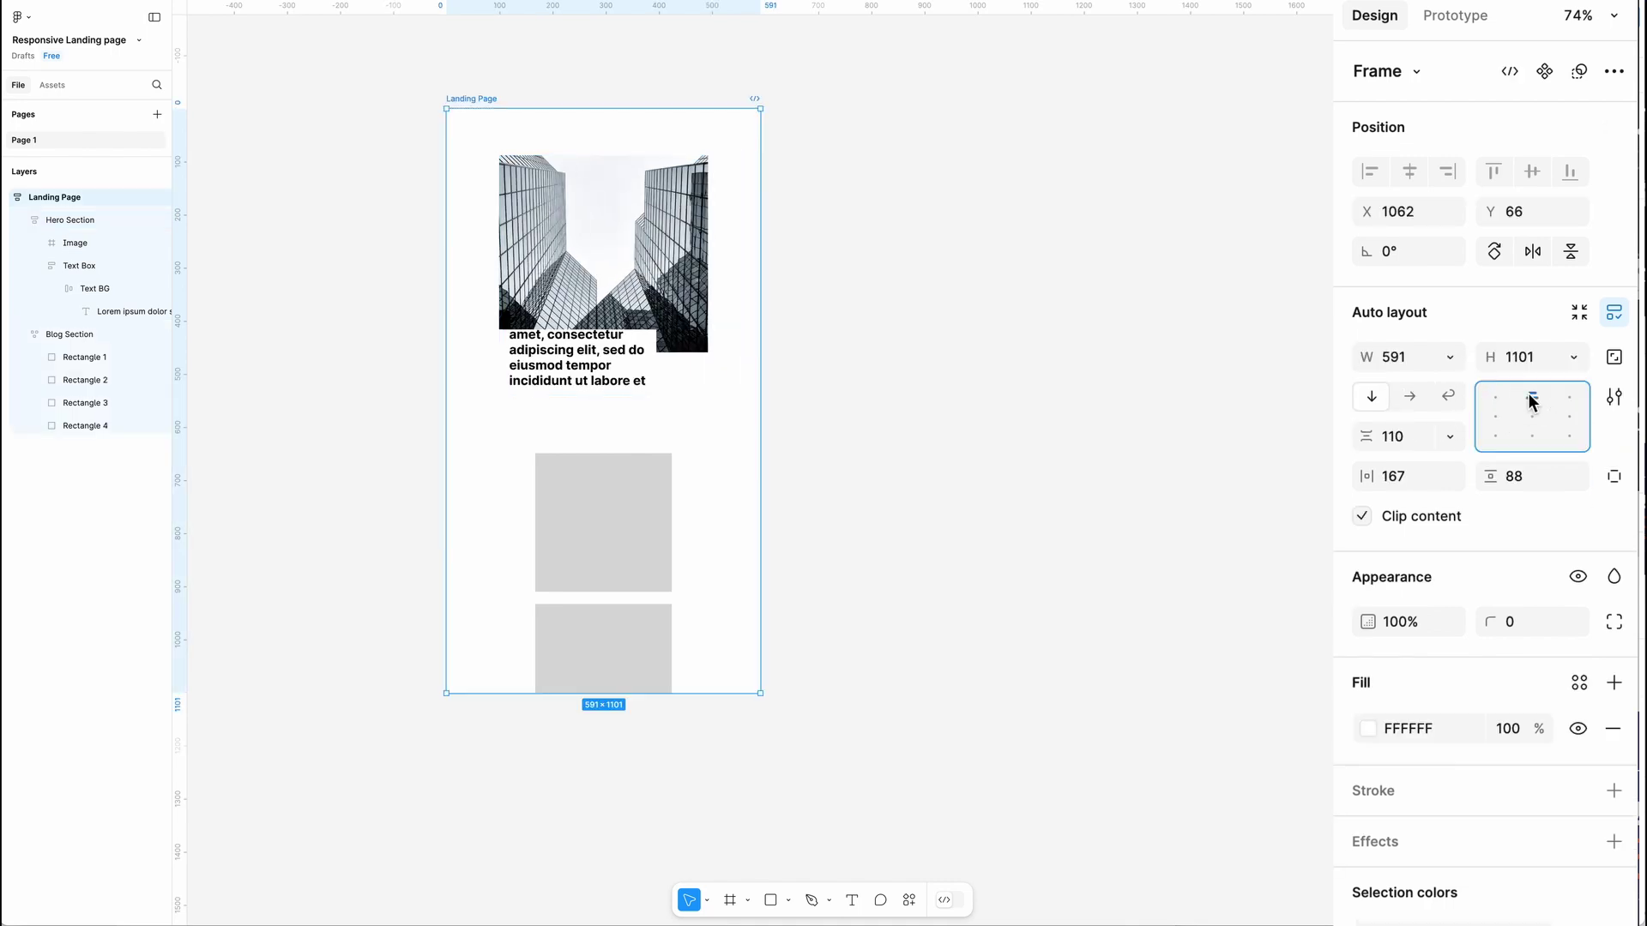
# Give the Blog Section a 393 minimum width as well.
pyautogui.click(603, 519)
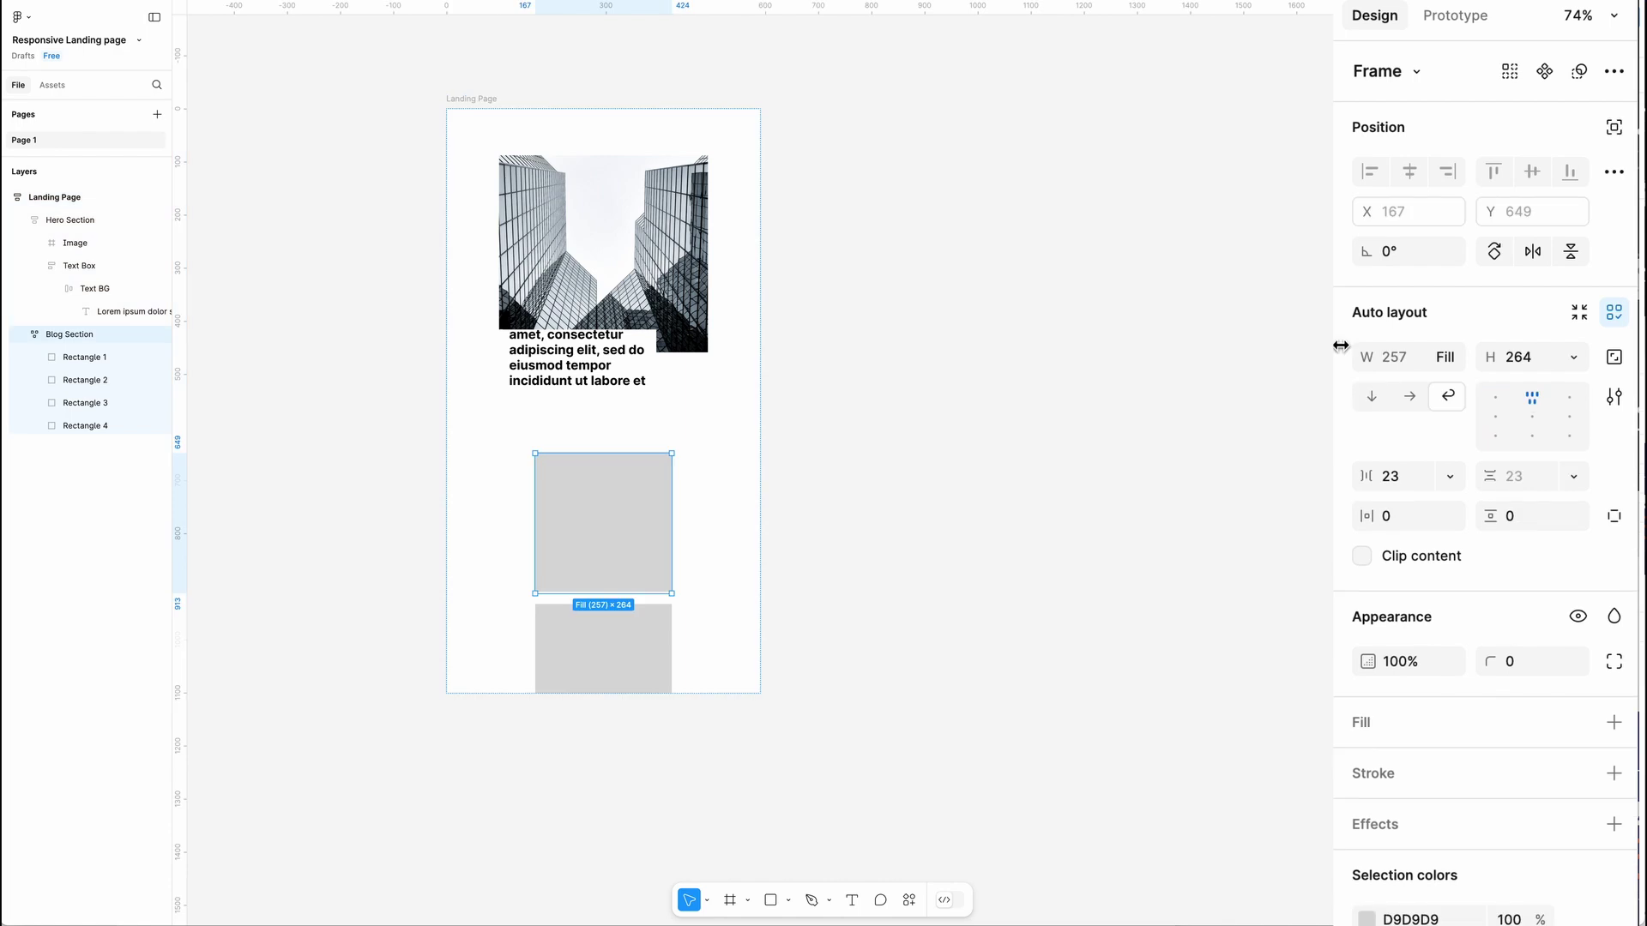
pyautogui.click(1445, 357)
pyautogui.click(1415, 405)
pyautogui.write('393')
pyautogui.press('Return')
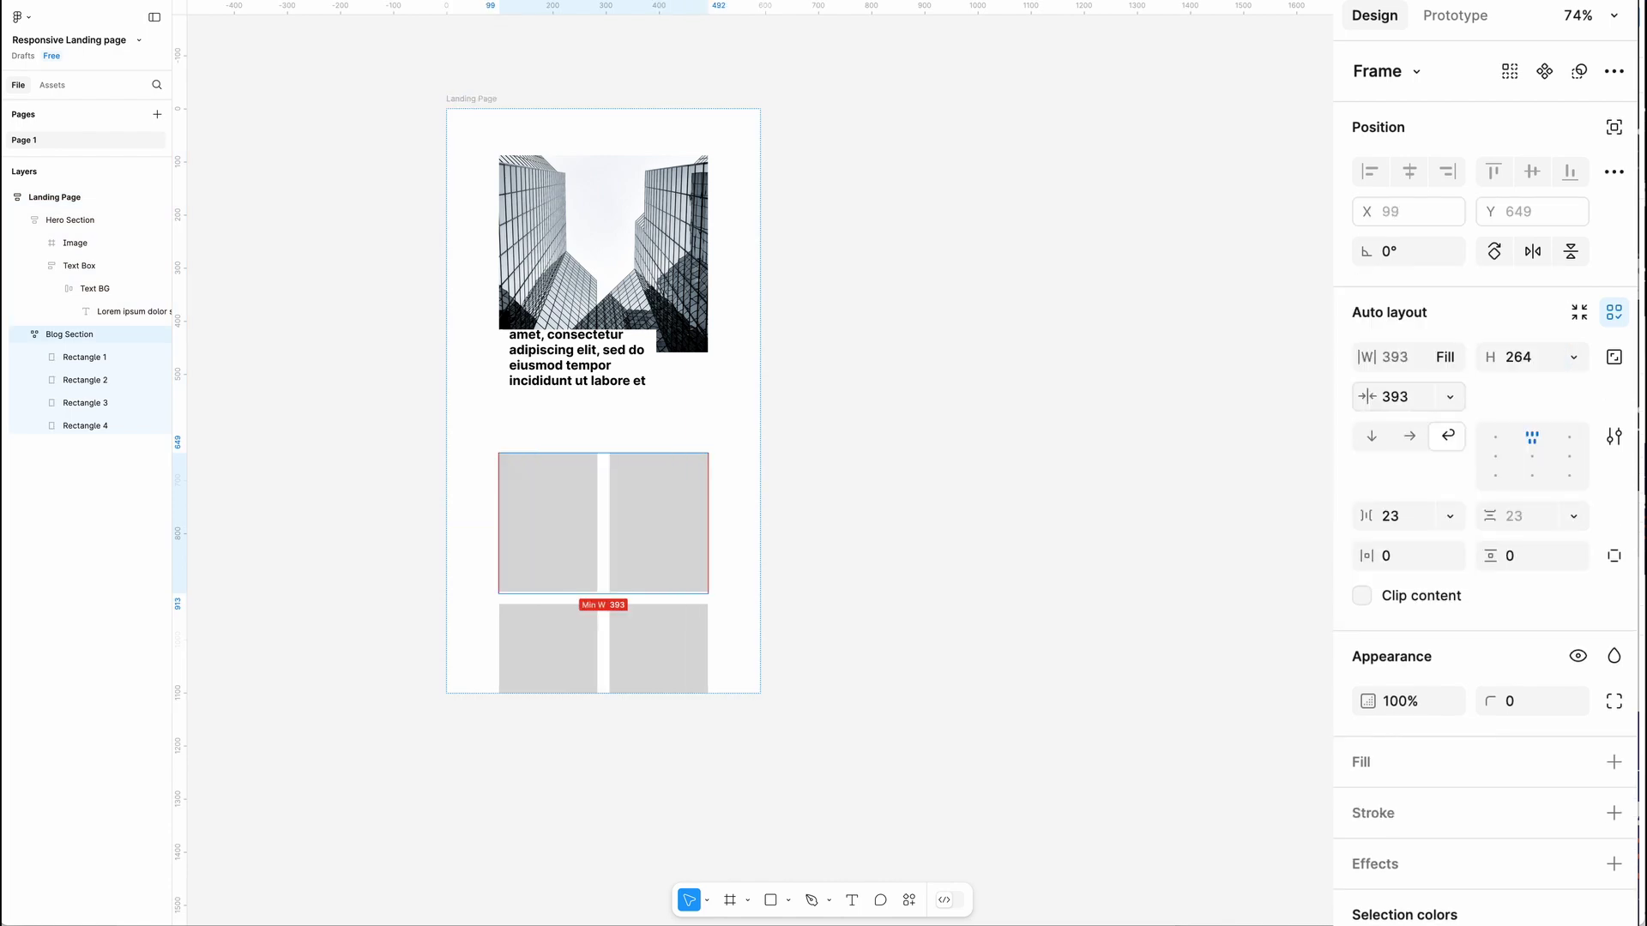
pyautogui.press('Escape')
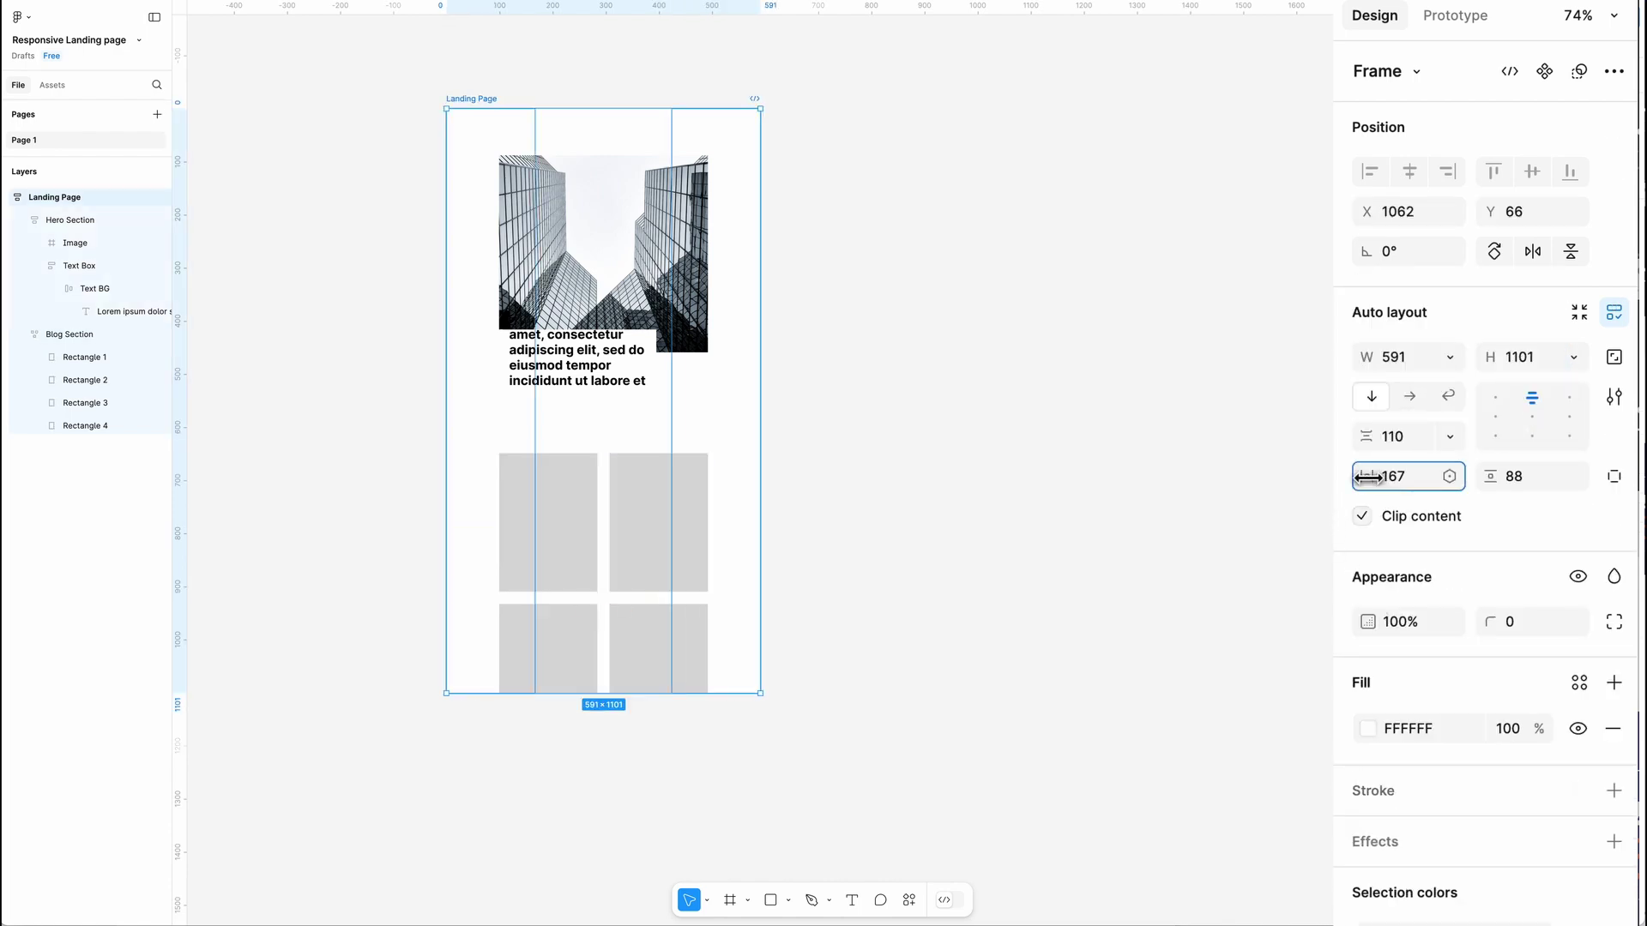
# Reduce the page side padding to 43 and set the Text BG height to Hug contents.
pyautogui.moveTo(1366, 476); pyautogui.dragTo(1312, 309)
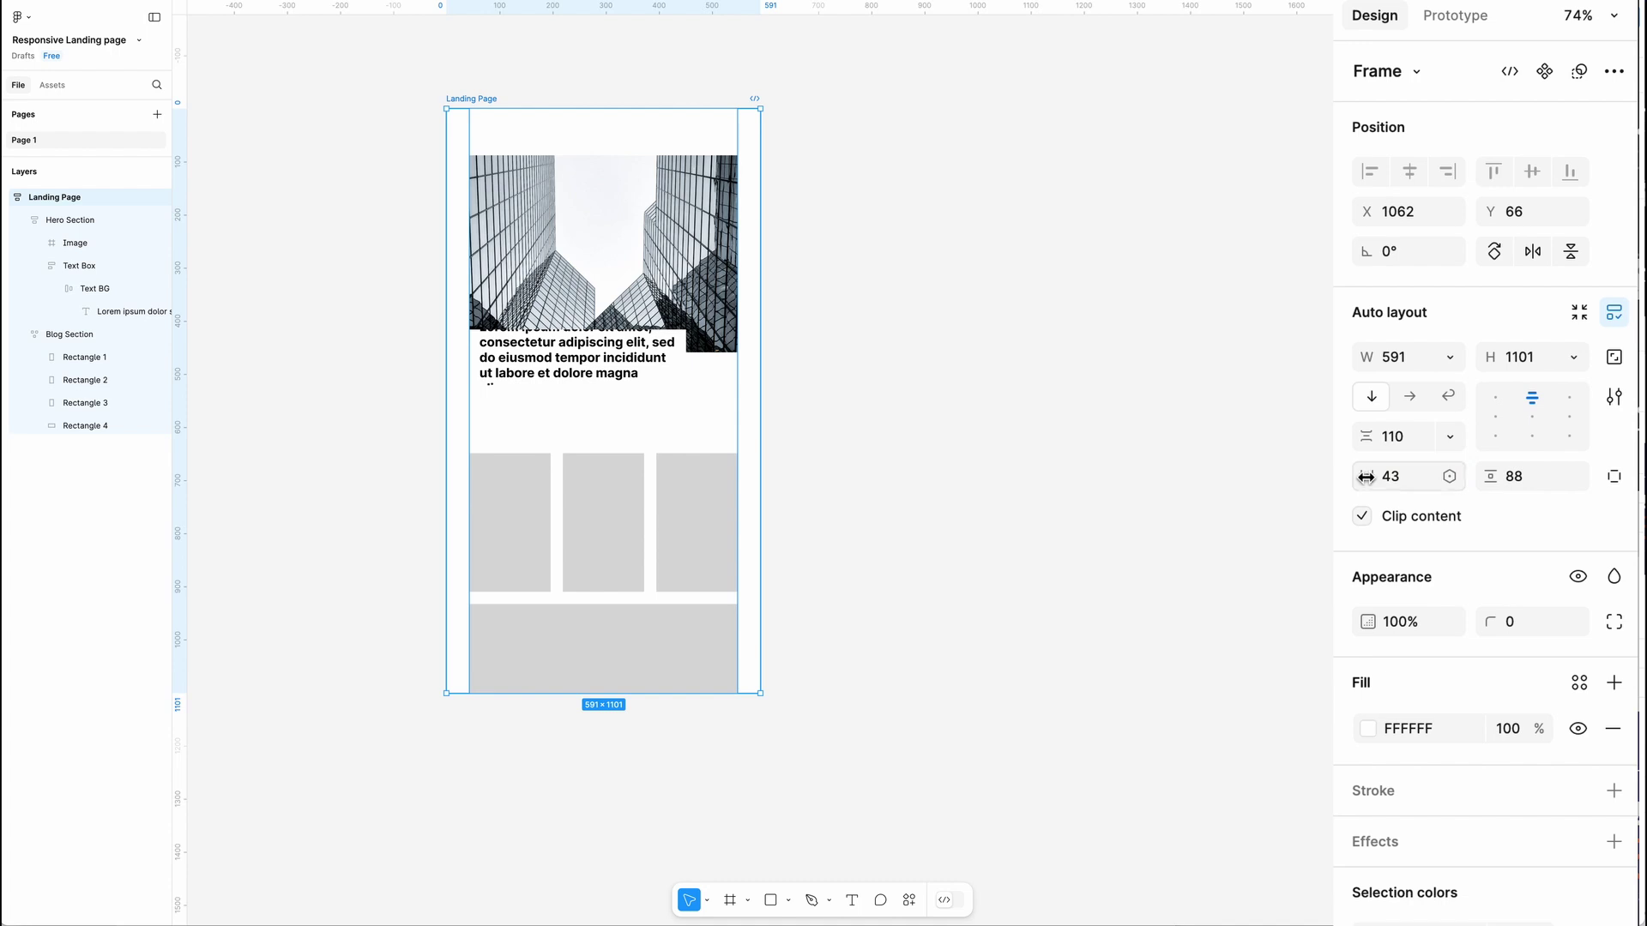
pyautogui.click(639, 355)
pyautogui.scroll(5, 647, 353)
pyautogui.click(944, 447)
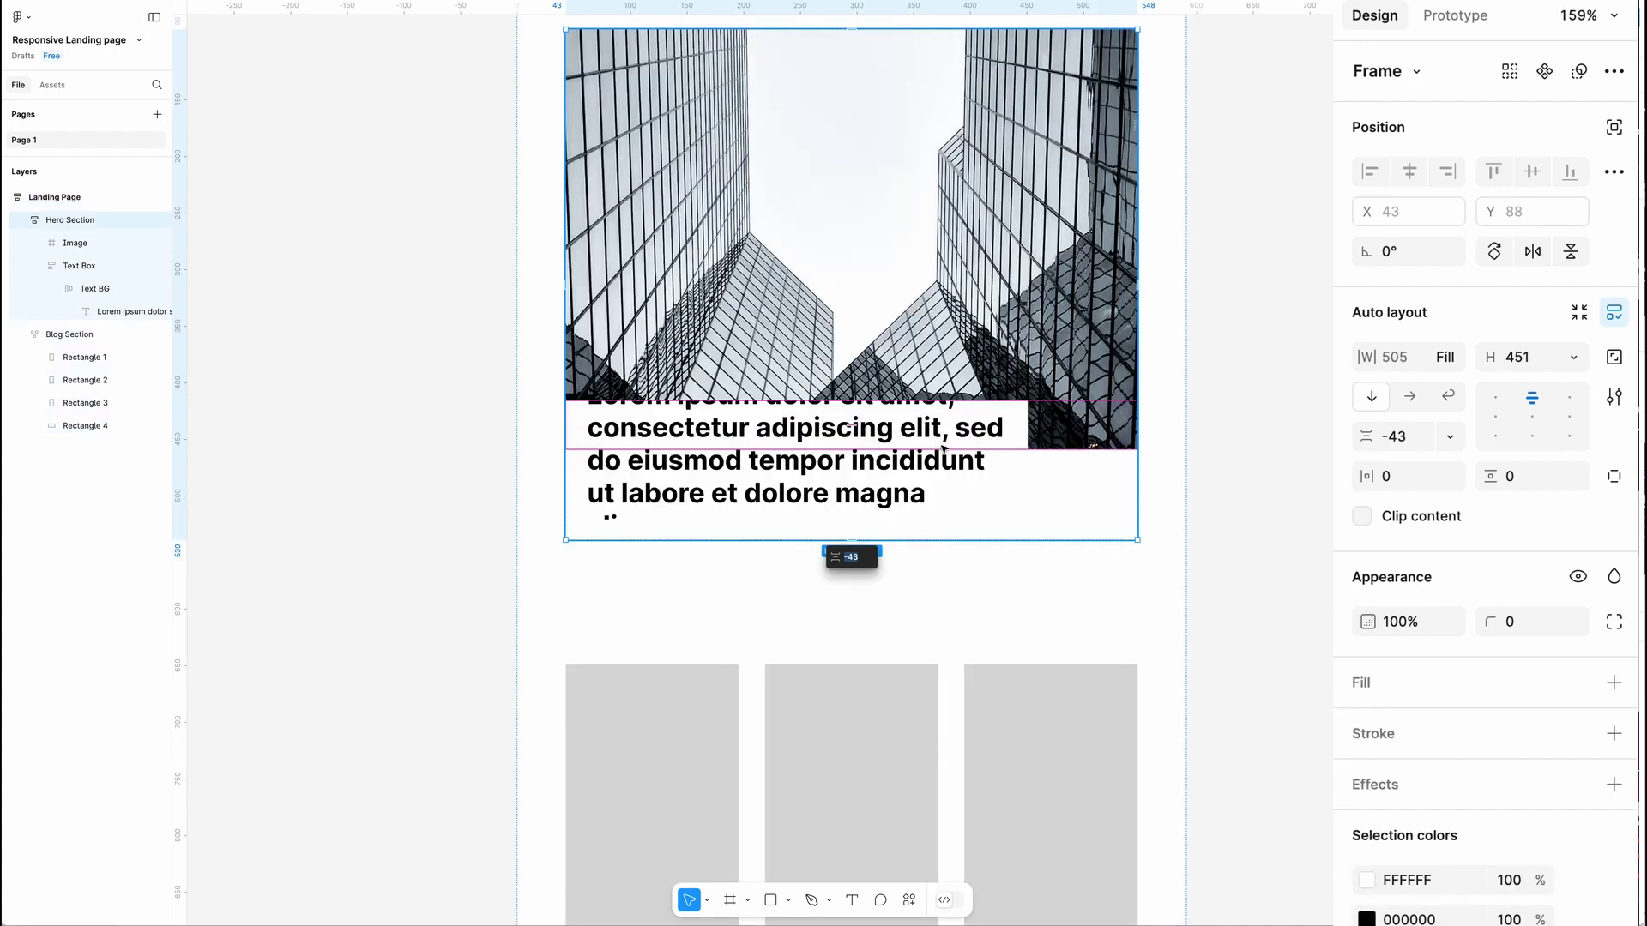
pyautogui.click(983, 455)
pyautogui.click(1575, 358)
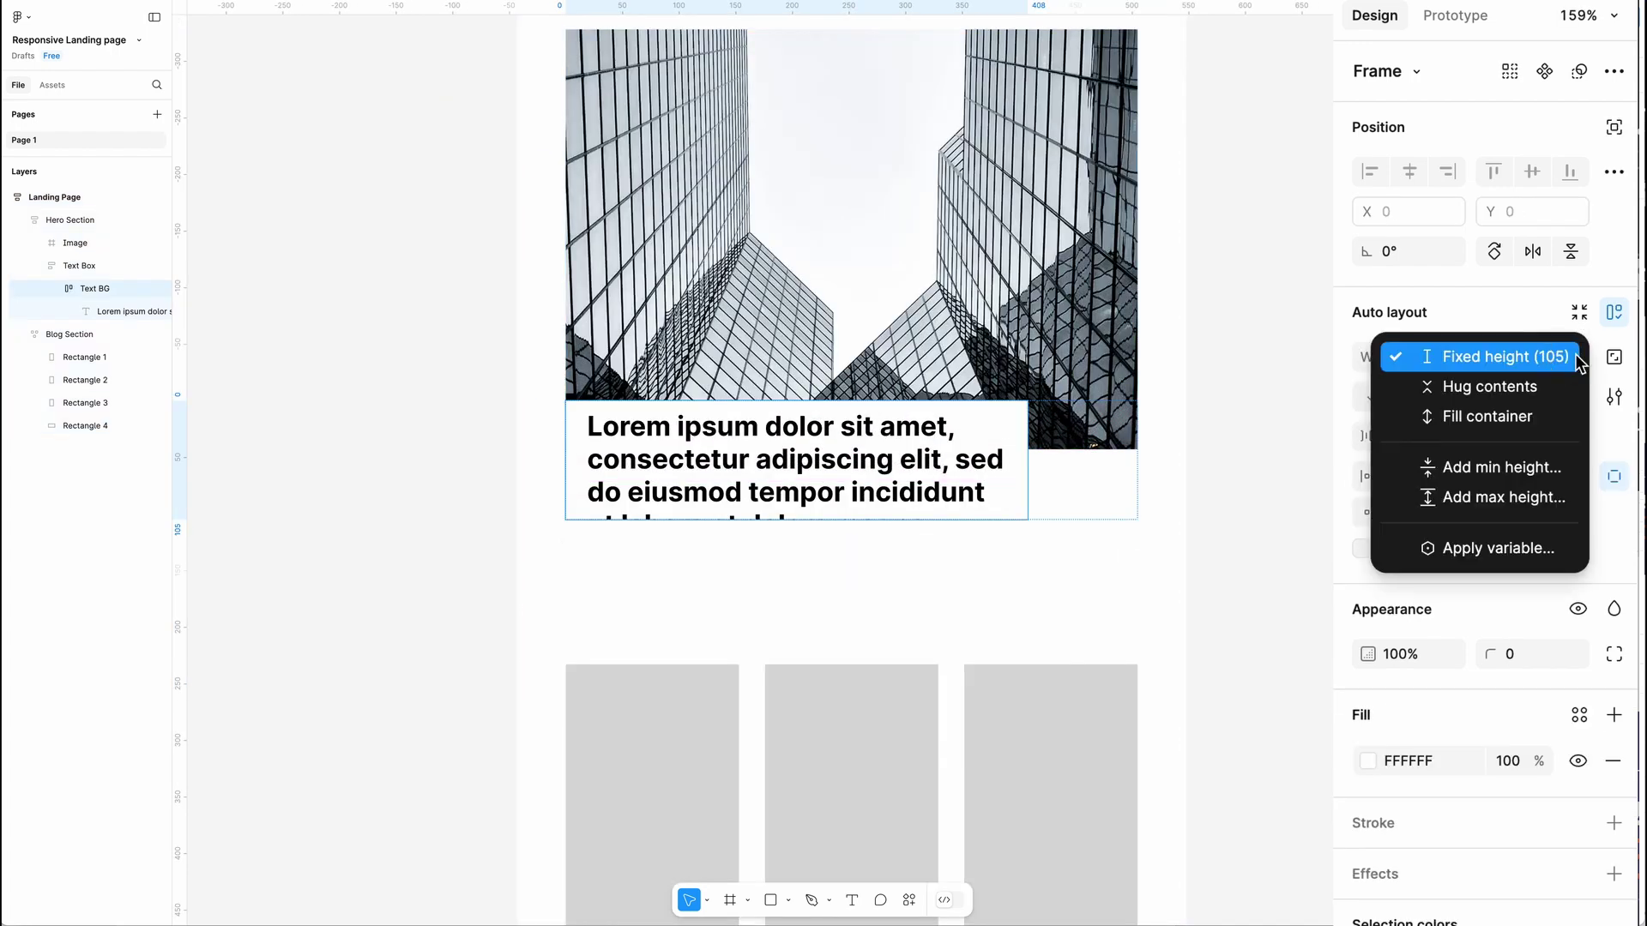
pyautogui.click(1463, 388)
# Widen the Landing Page to 1060 with 113 side padding and tighter section spacing.
pyautogui.press('Escape')
pyautogui.press('Escape')
pyautogui.press('Escape')
pyautogui.hotkey('shift', '1')
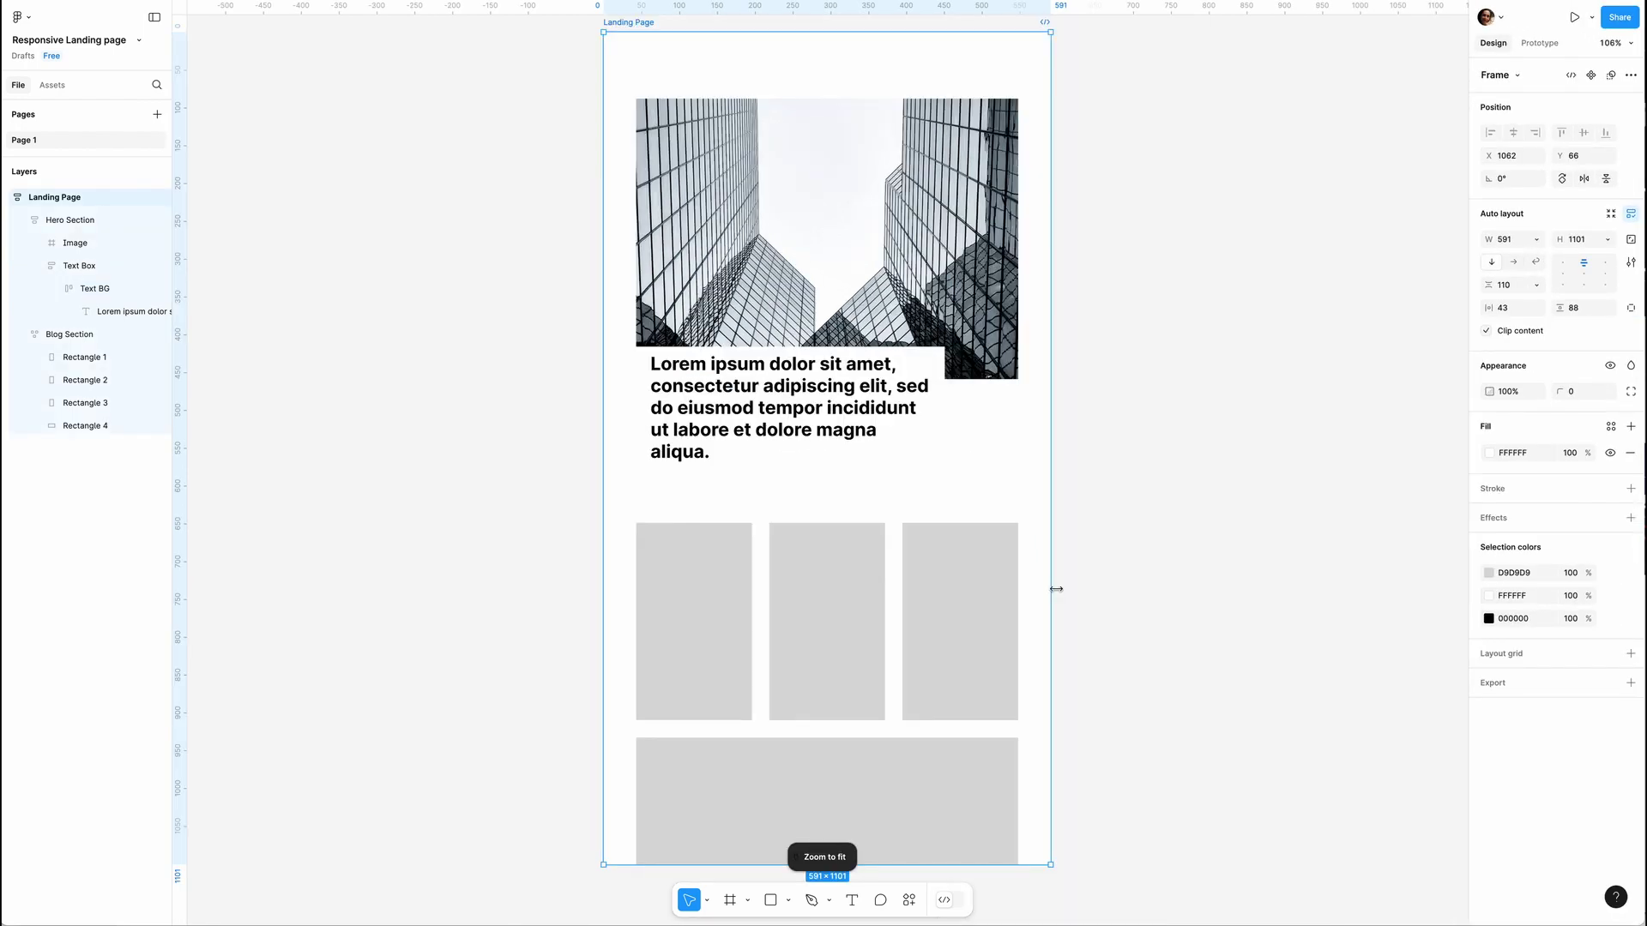
pyautogui.moveTo(1055, 589); pyautogui.dragTo(1424, 589)
pyautogui.hscroll(3, 791, 341)
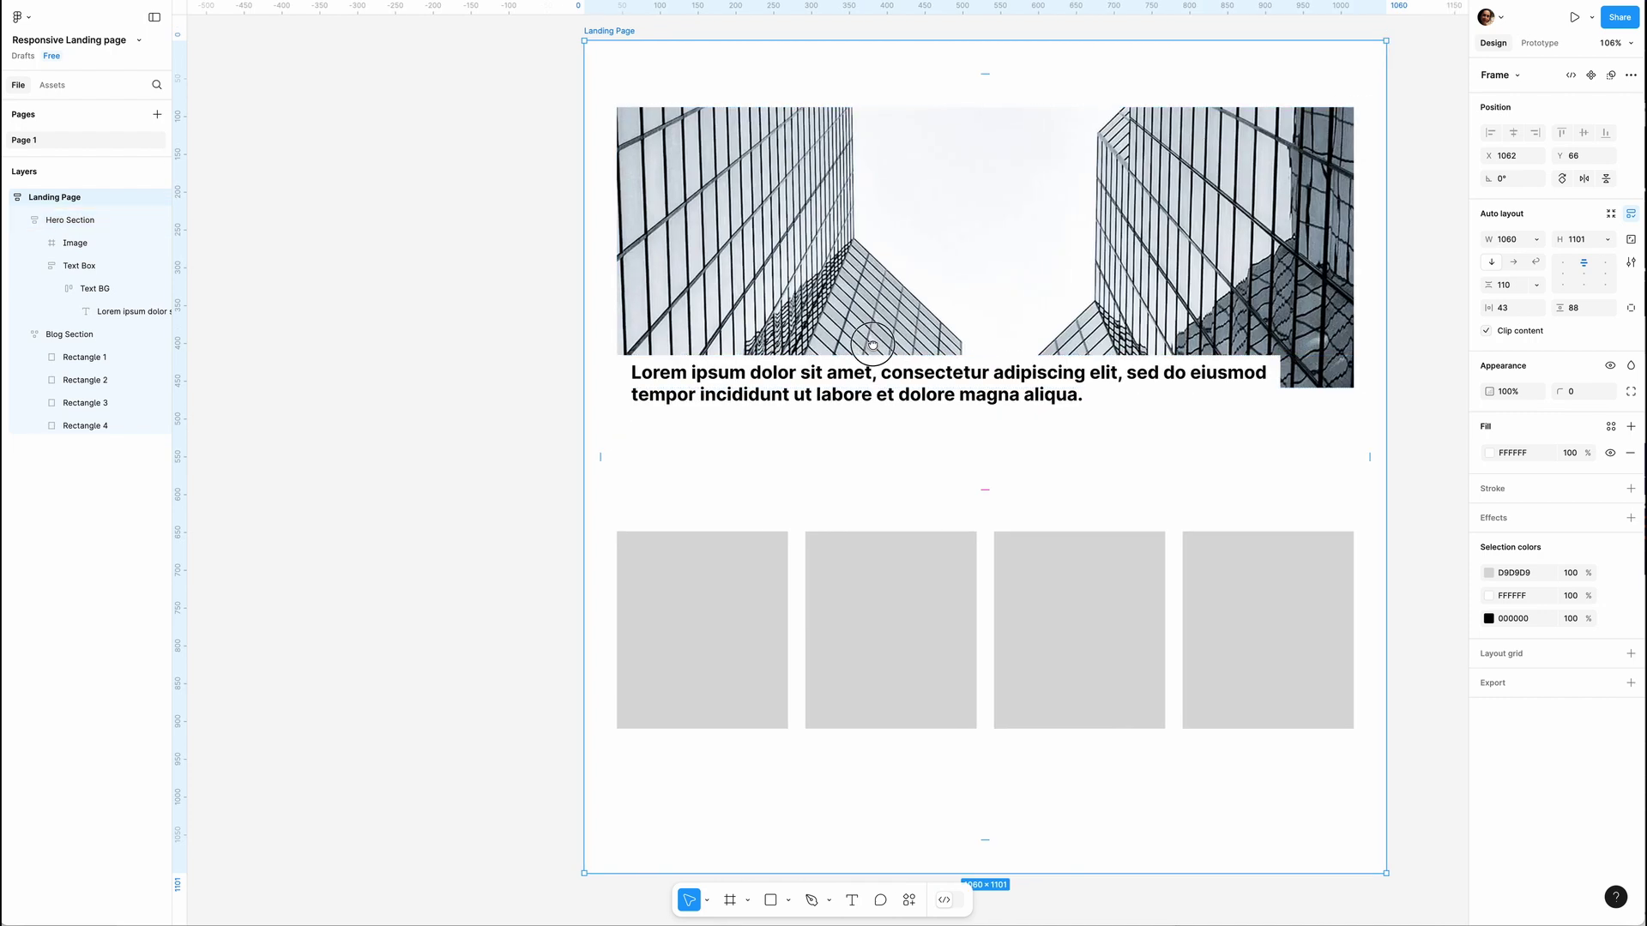
pyautogui.moveTo(1486, 310); pyautogui.dragTo(1525, 309)
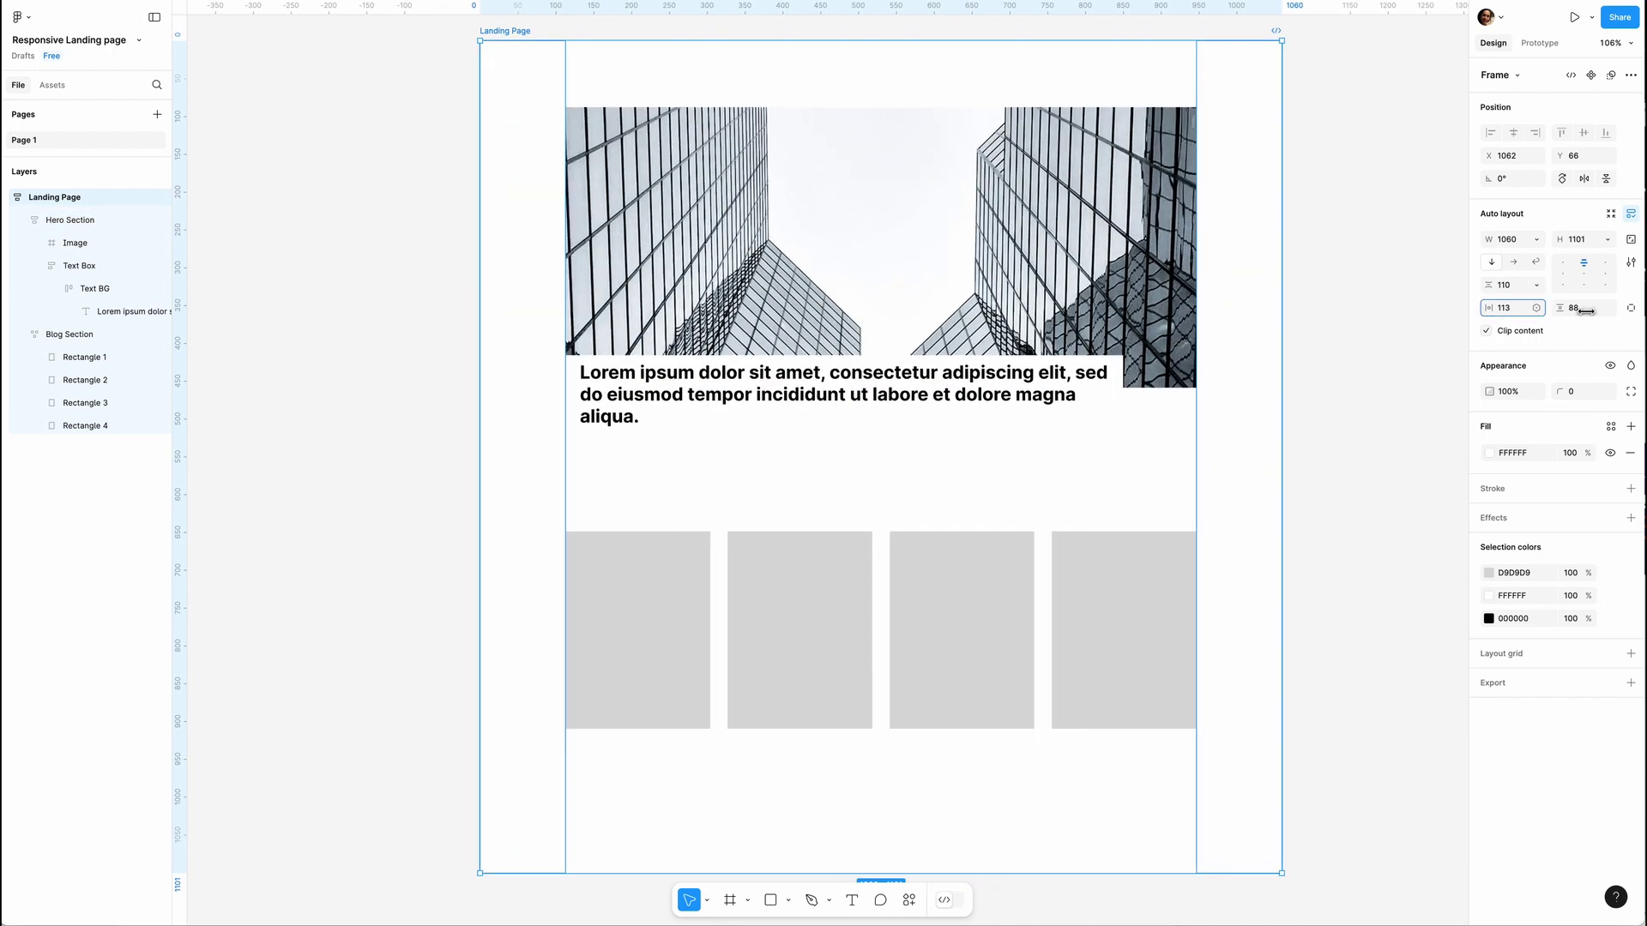
pyautogui.moveTo(882, 489); pyautogui.dragTo(883, 468)
pyautogui.click(698, 549)
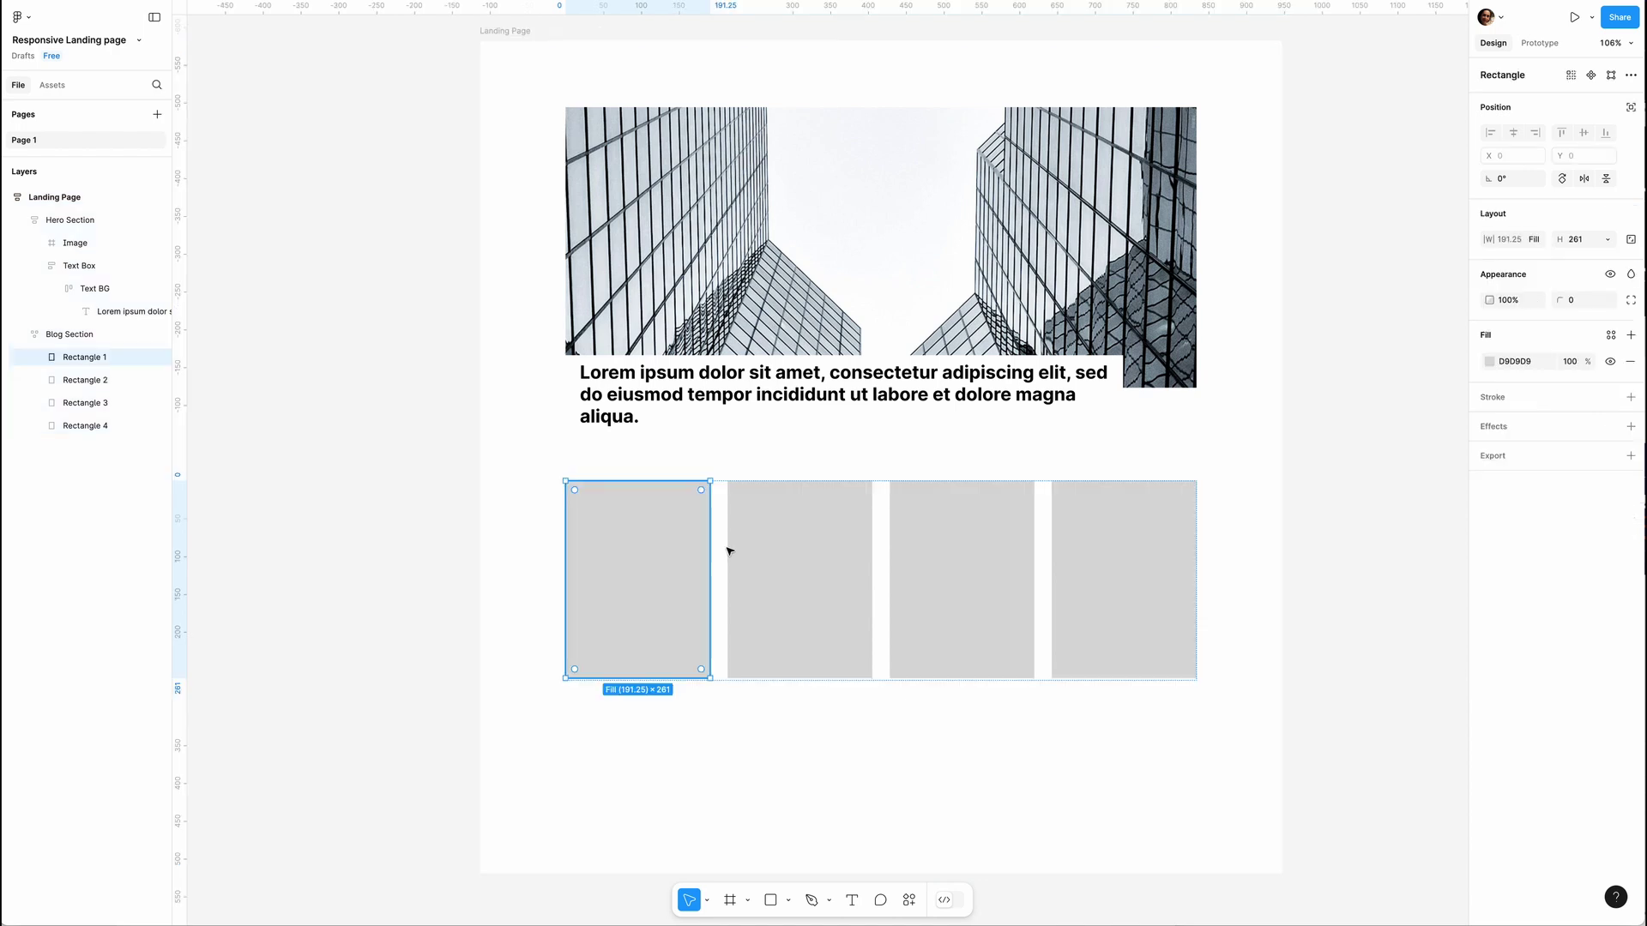
# Select Rectangles 1–4 and run the Unsplash plugin's architecture preset to fill them.
pyautogui.keyDown('shift'); pyautogui.click(797, 548); pyautogui.keyUp('shift')
pyautogui.keyDown('shift'); pyautogui.click(941, 544); pyautogui.keyUp('shift')
pyautogui.keyDown('shift'); pyautogui.click(1062, 548); pyautogui.keyUp('shift')
pyautogui.click(909, 900)
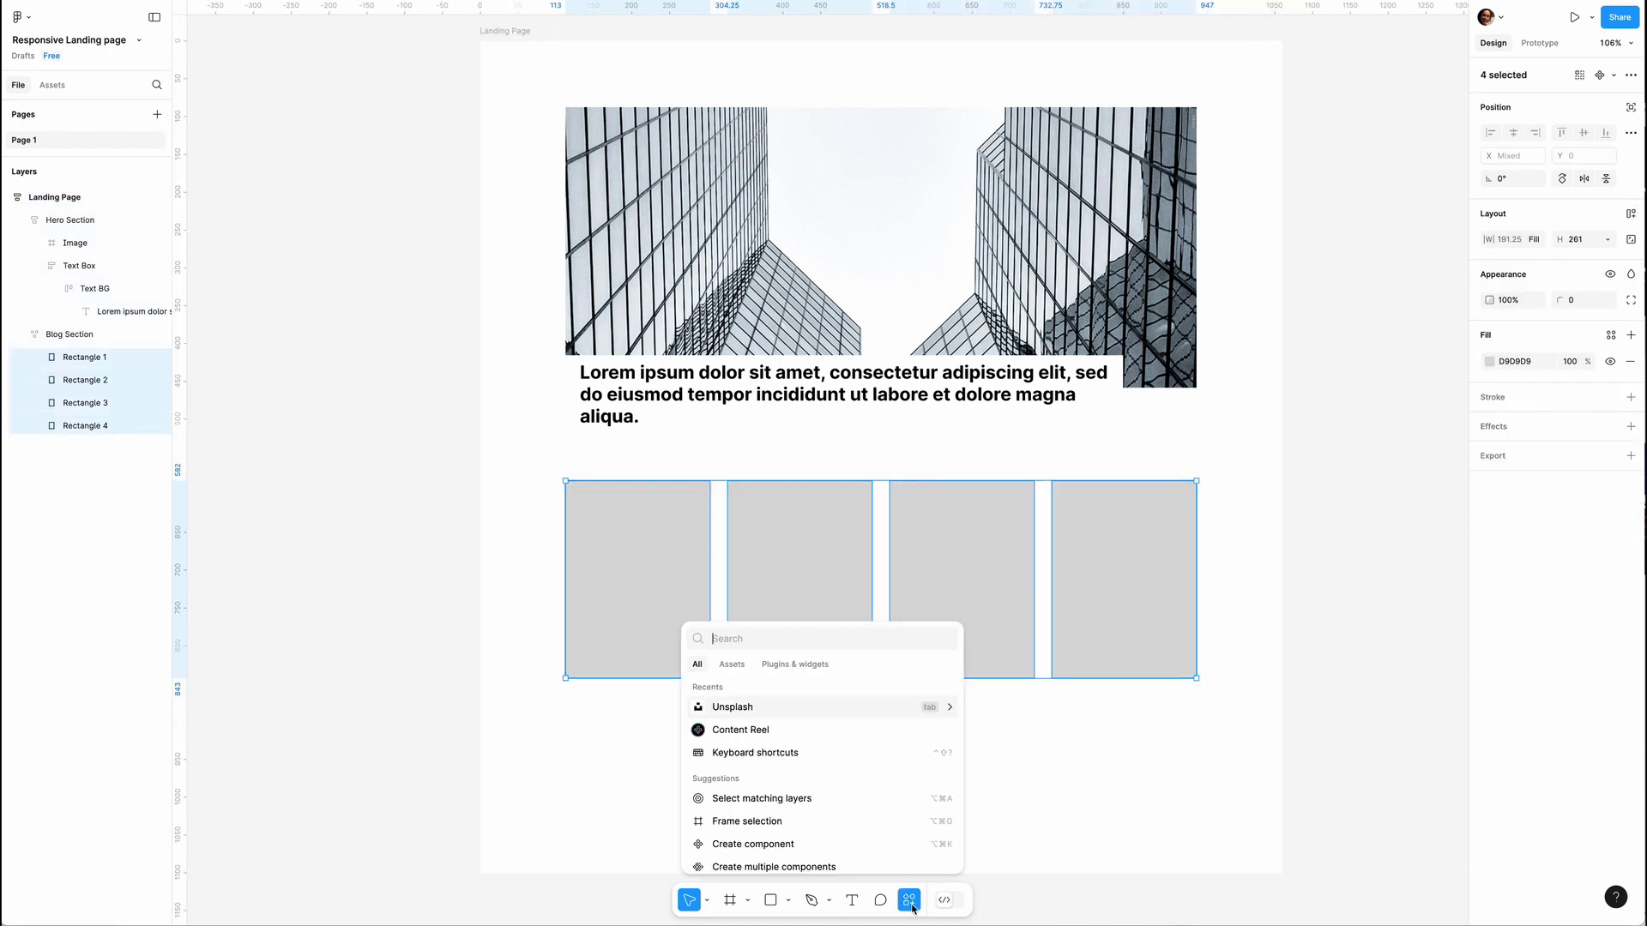
pyautogui.click(704, 716)
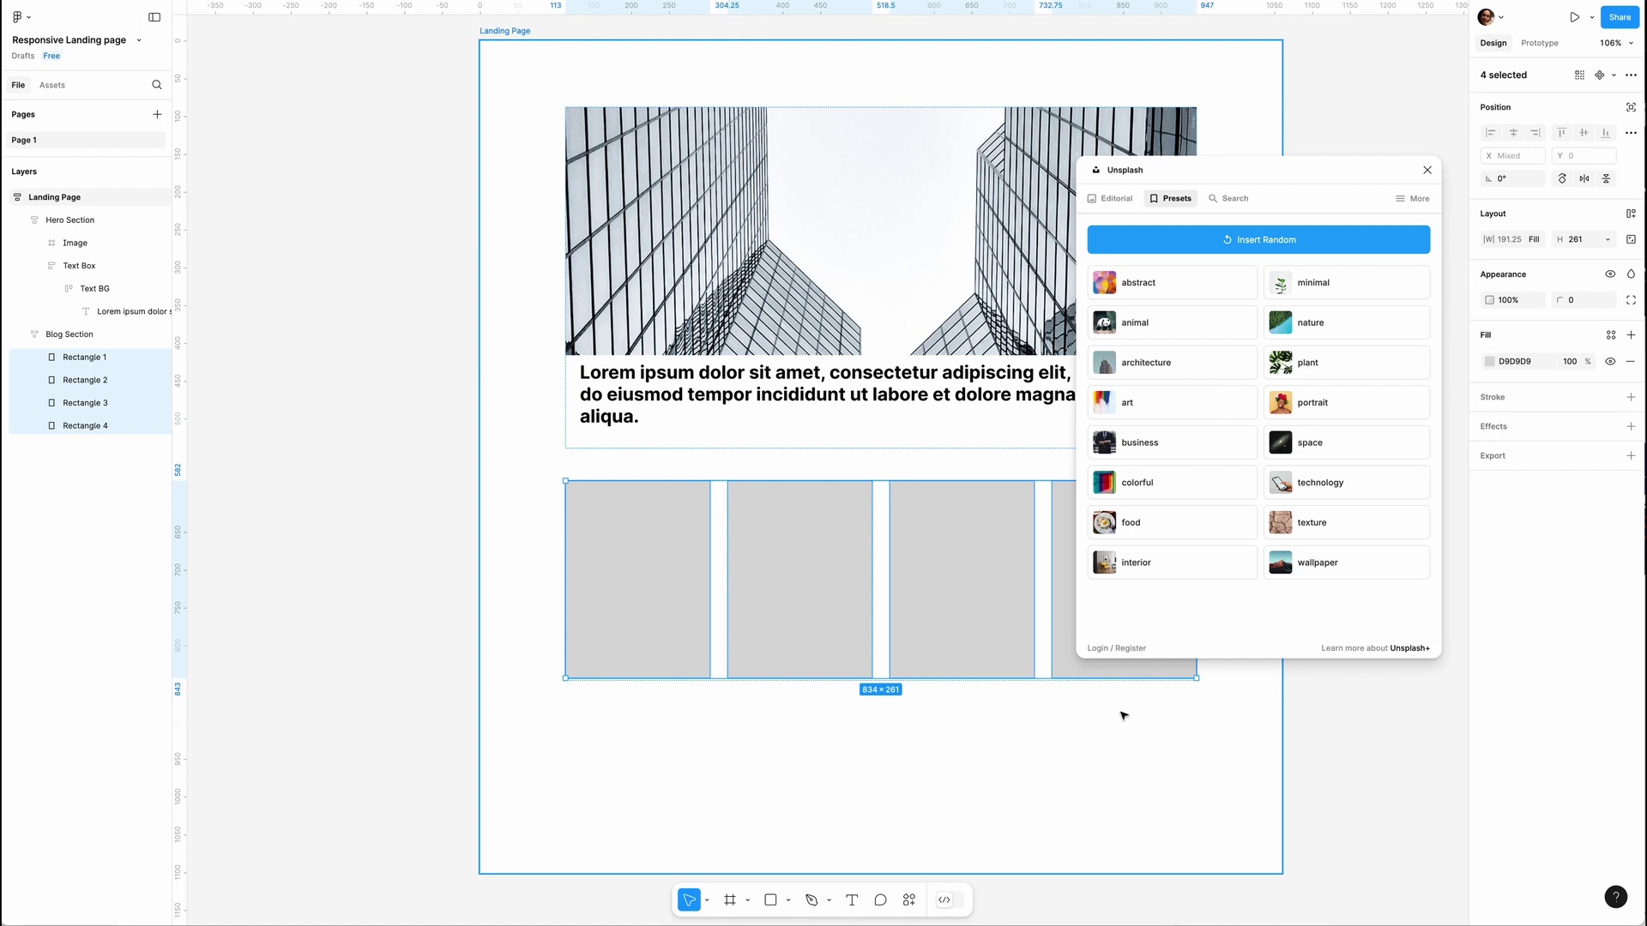
pyautogui.click(1182, 375)
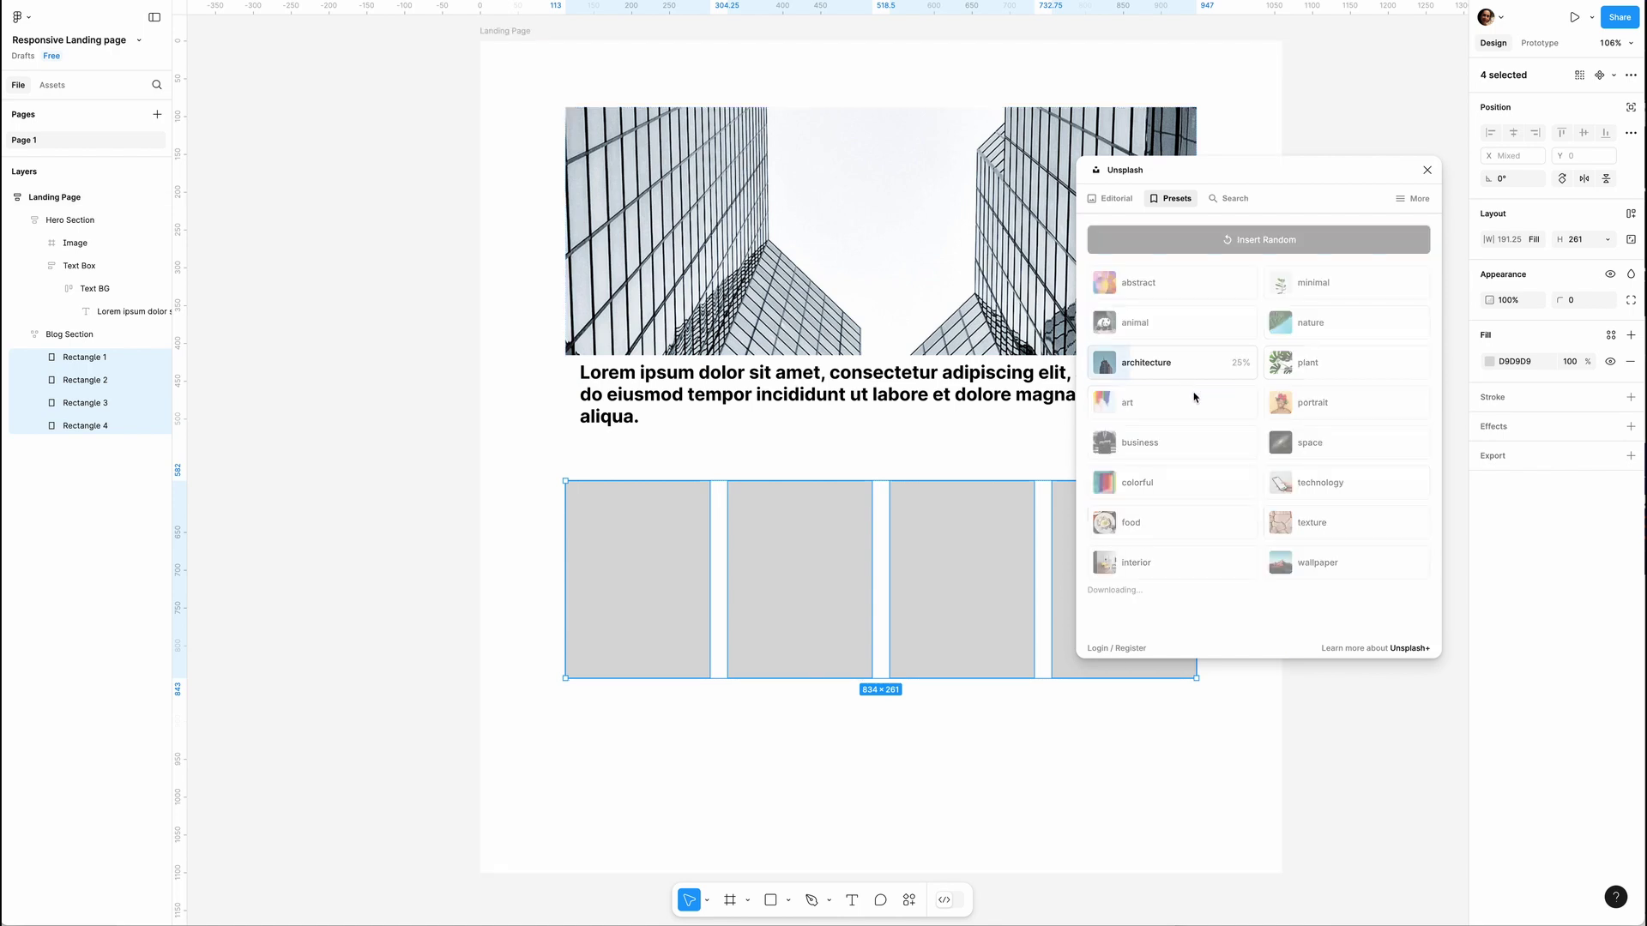